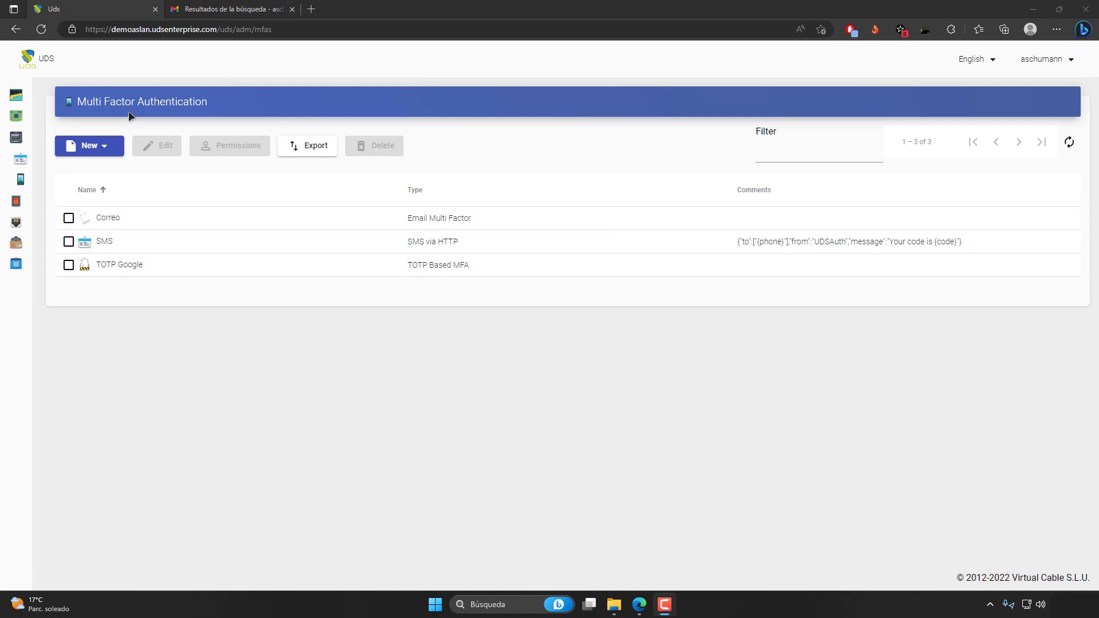
Check which multi-factor authentication types can be created, and open the existing Correo email authenticator for editing.
{"action": "left_click", "coordinate": [107, 142]}
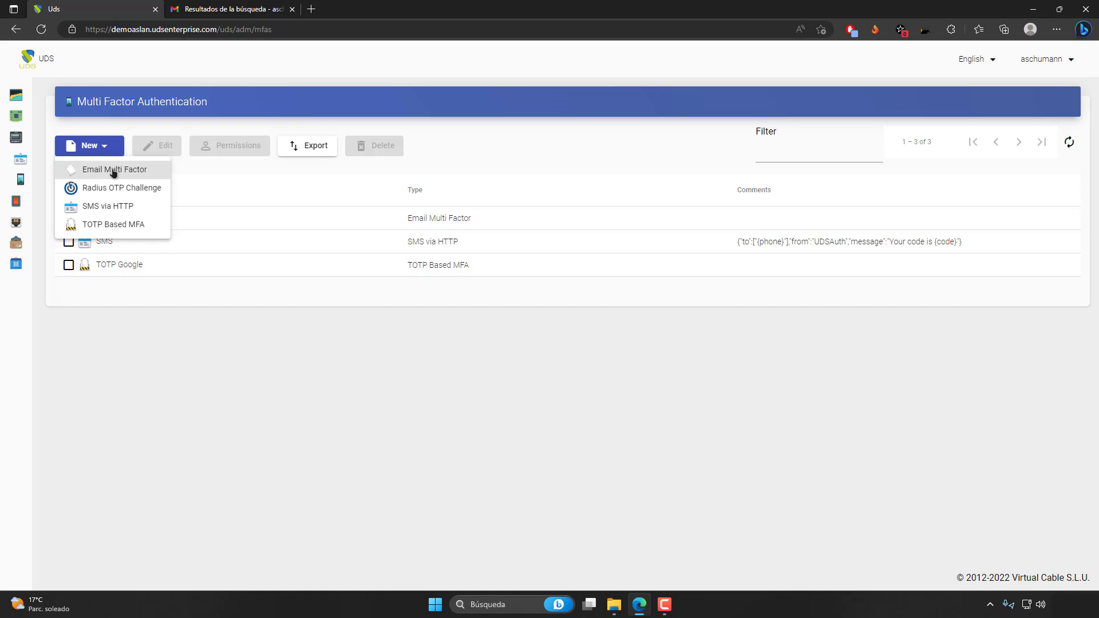
{"action": "left_click", "coordinate": [207, 335]}
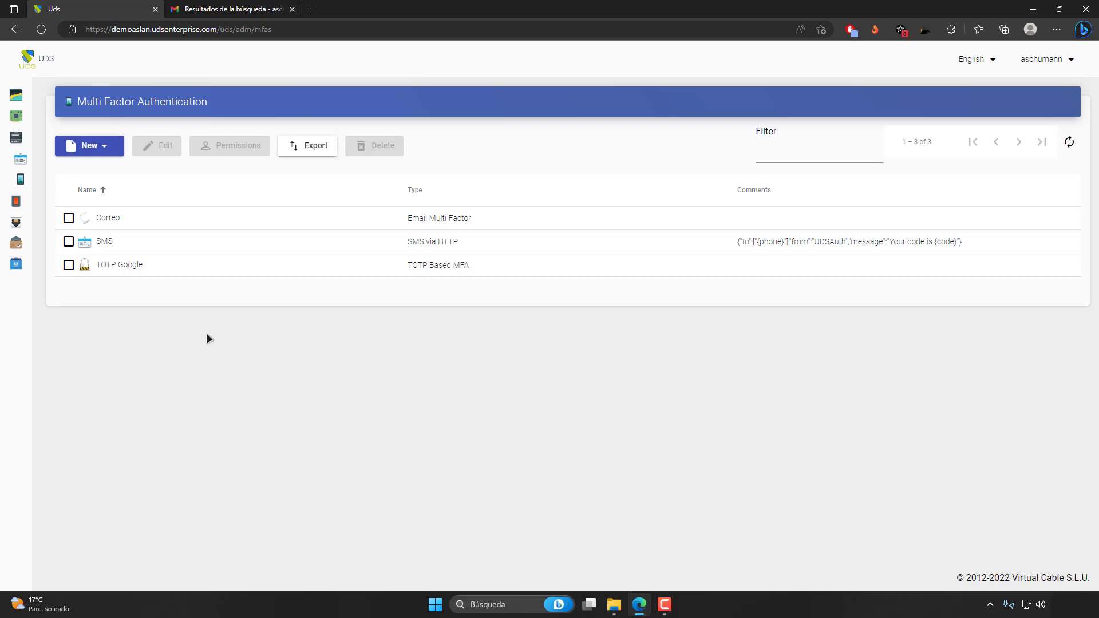
{"action": "left_click", "coordinate": [132, 223]}
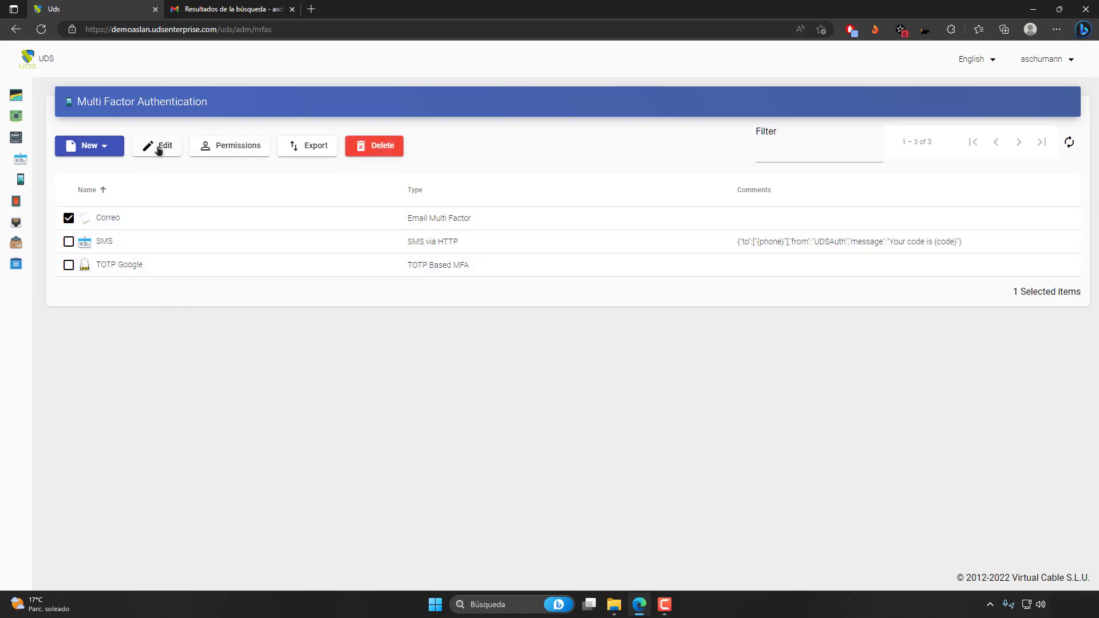
{"action": "left_click", "coordinate": [159, 149]}
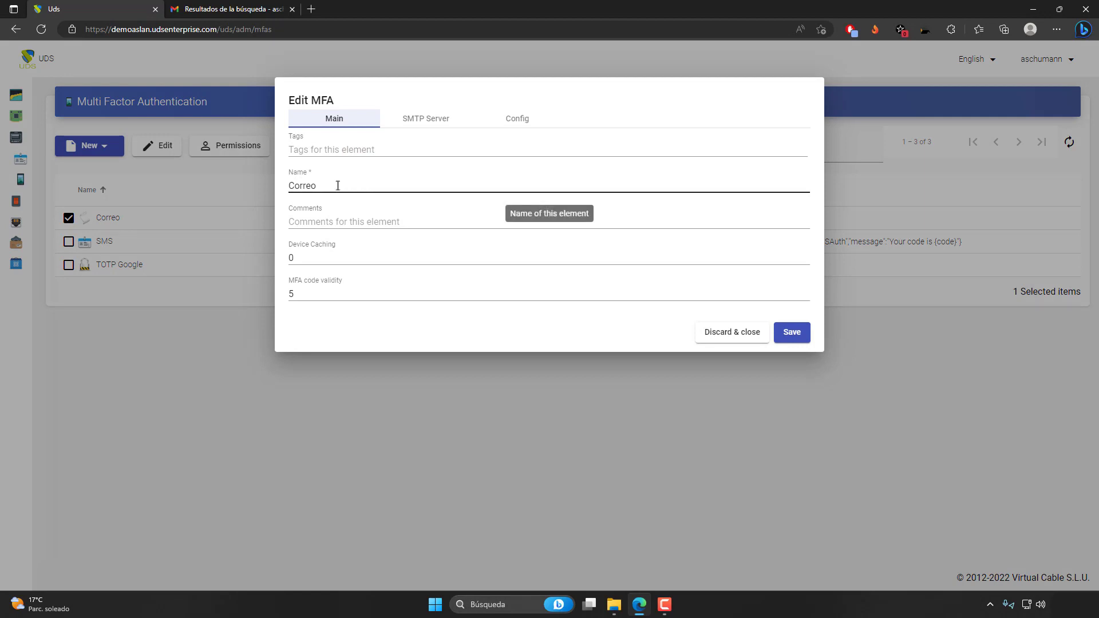
Review the Correo authenticator's main settings: name, device caching time and MFA code validity.
{"action": "left_click_drag", "start_coordinate": [338, 186], "coordinate": [285, 182]}
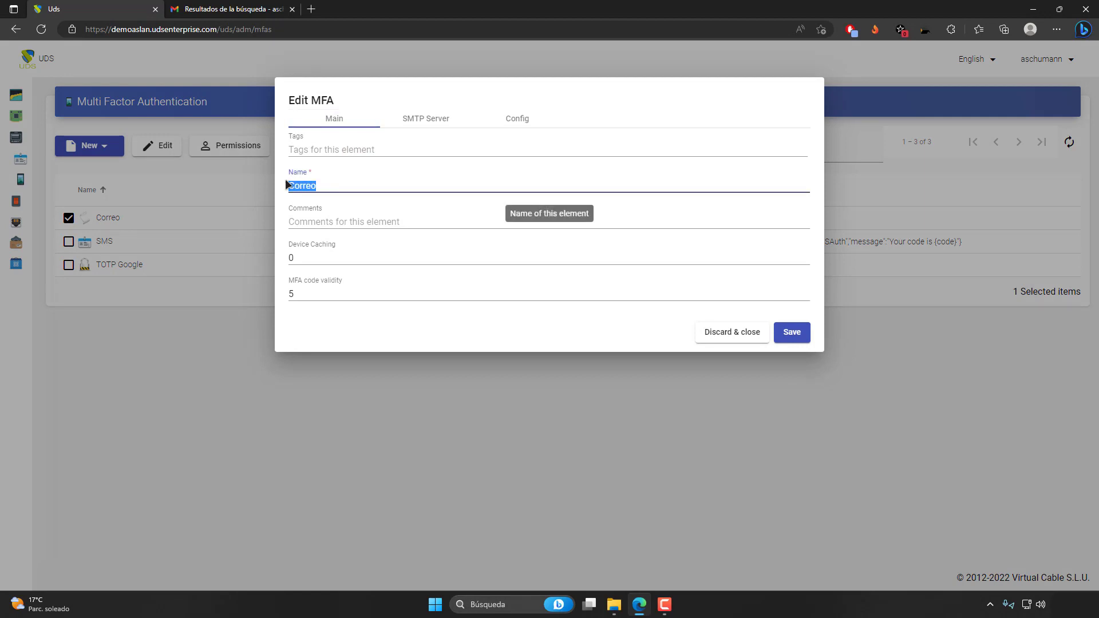
{"action": "left_click", "coordinate": [330, 188]}
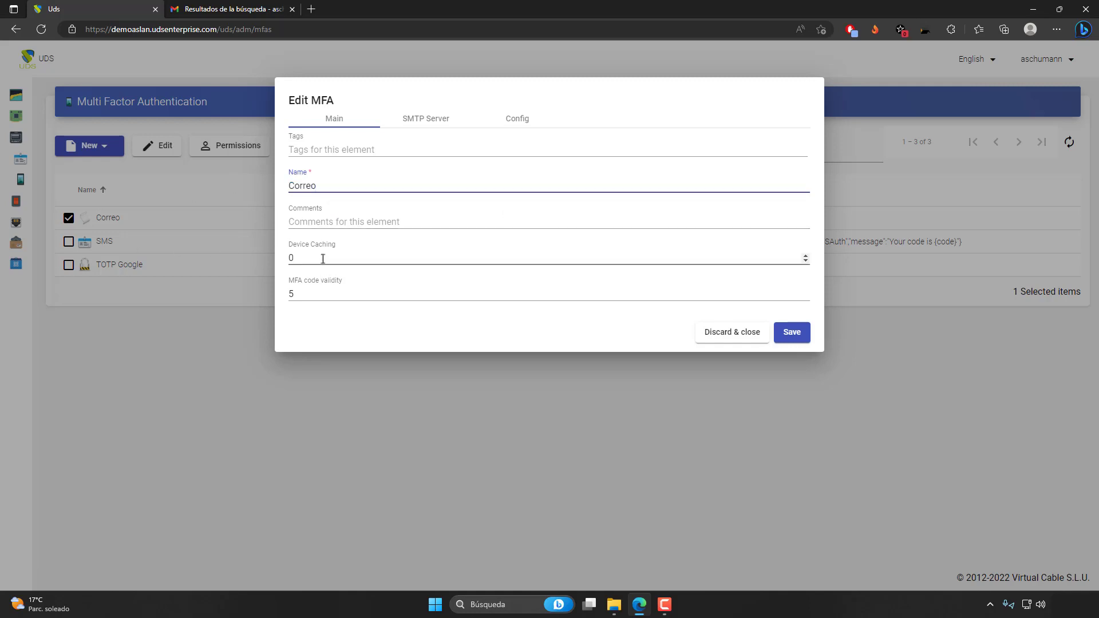
{"action": "mouse_move", "coordinate": [323, 259]}
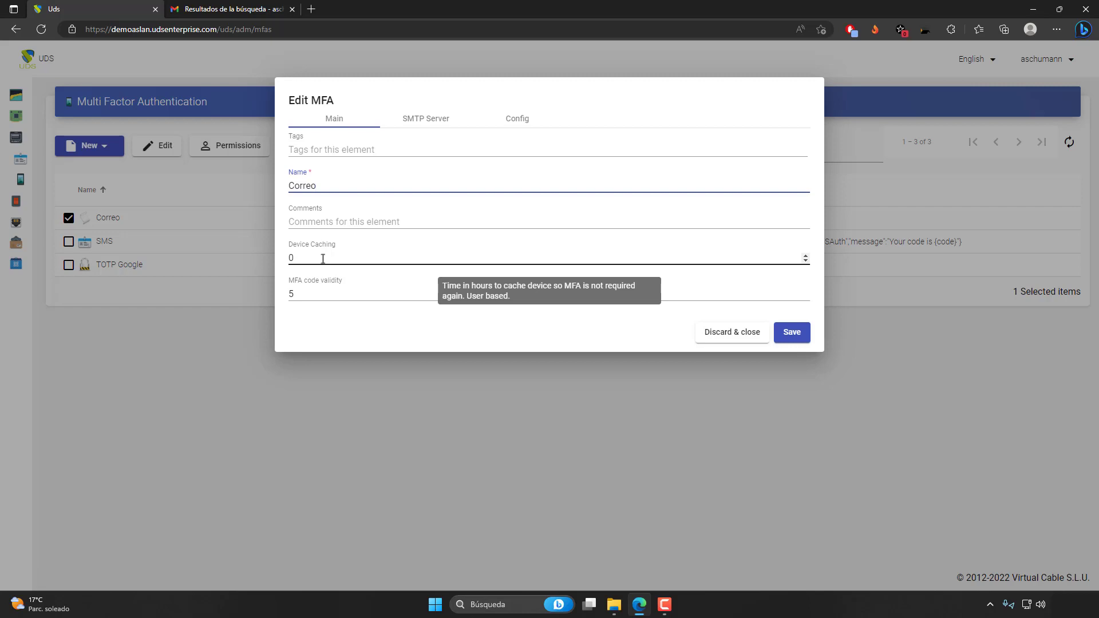
{"action": "left_click", "coordinate": [323, 259]}
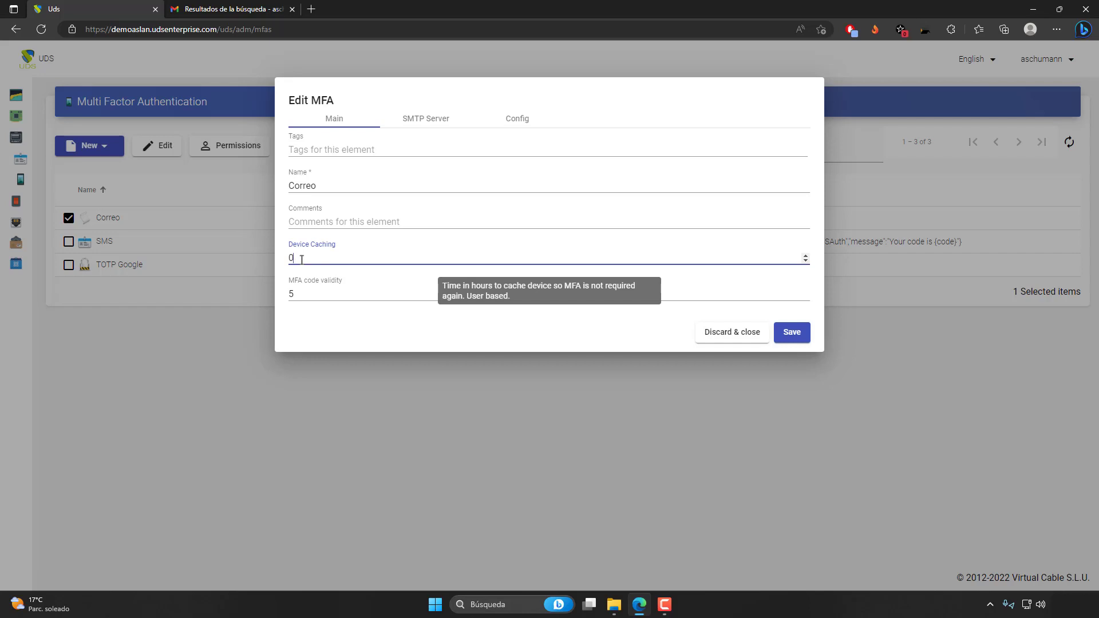
{"action": "left_click", "coordinate": [316, 295]}
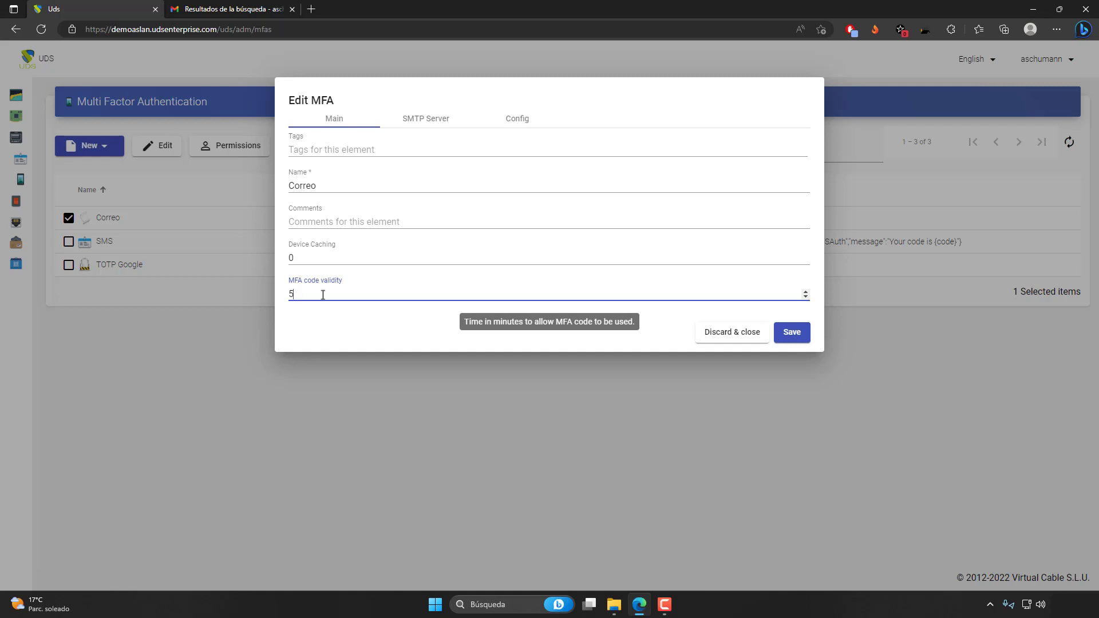
{"action": "left_click_drag", "start_coordinate": [325, 292], "coordinate": [285, 297]}
{"action": "left_click", "coordinate": [302, 304]}
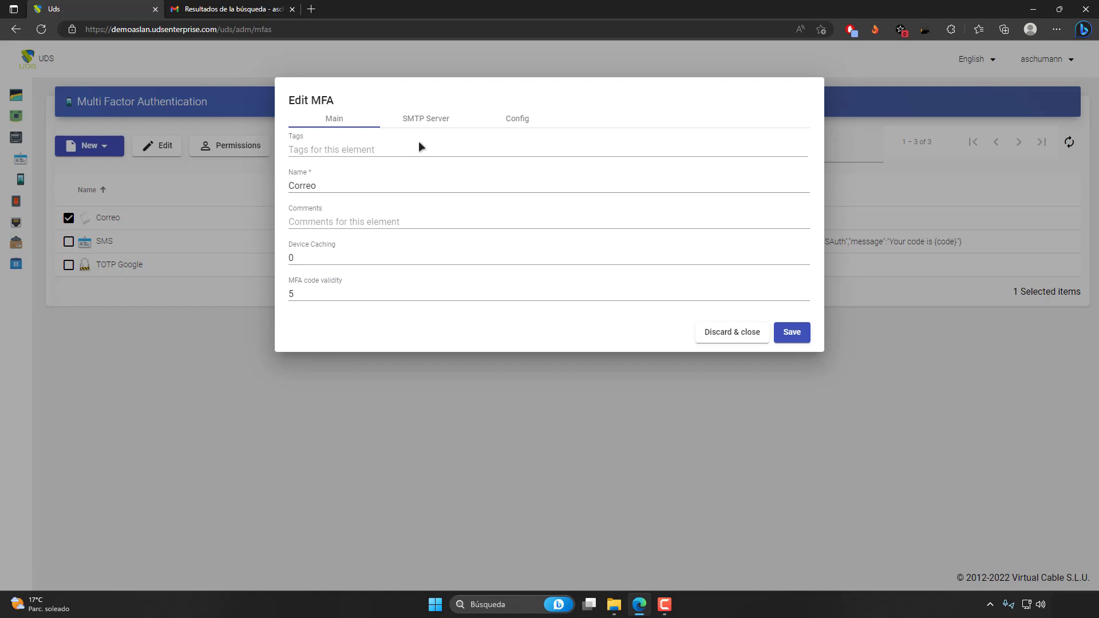
Show the SMTP server settings and examine the SMTP host and port.
{"action": "left_click", "coordinate": [418, 121]}
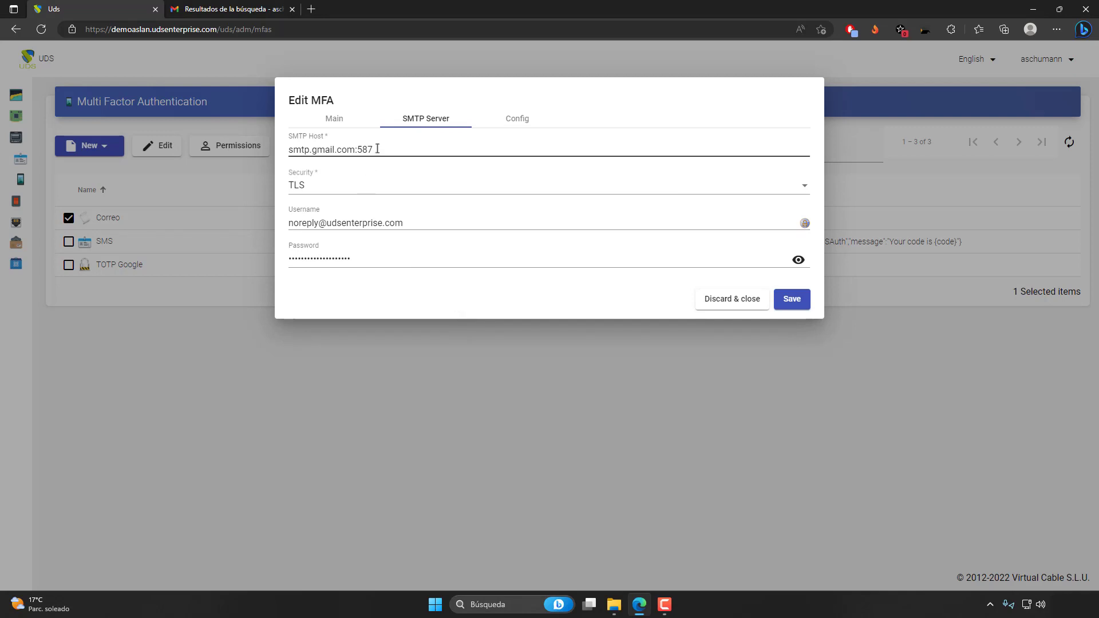
{"action": "mouse_move", "coordinate": [288, 156]}
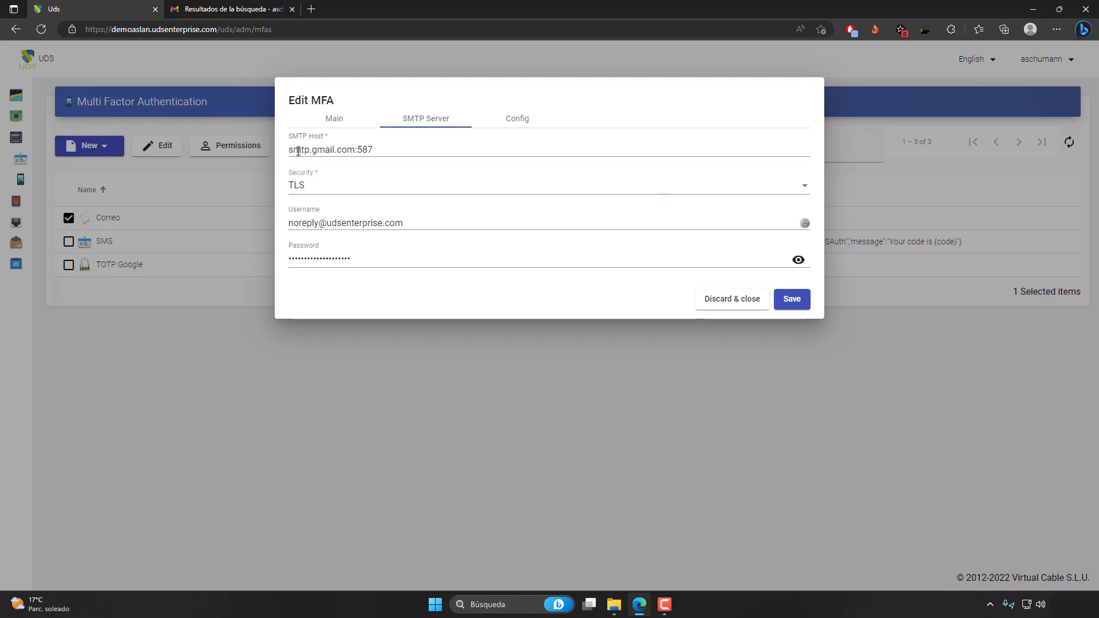
{"action": "left_click_drag", "start_coordinate": [355, 148], "coordinate": [267, 149]}
{"action": "left_click", "coordinate": [368, 171]}
{"action": "left_click", "coordinate": [375, 150]}
{"action": "left_click_drag", "start_coordinate": [378, 150], "coordinate": [269, 153]}
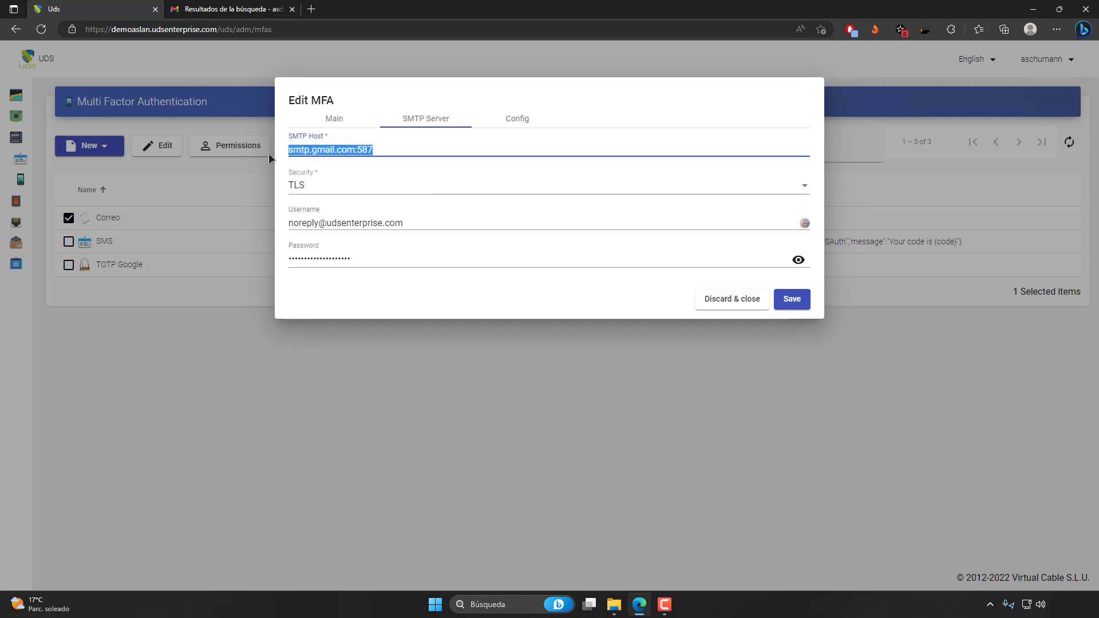
Examine the available SMTP security options and the username and password fields used for server access.
{"action": "left_click", "coordinate": [327, 187]}
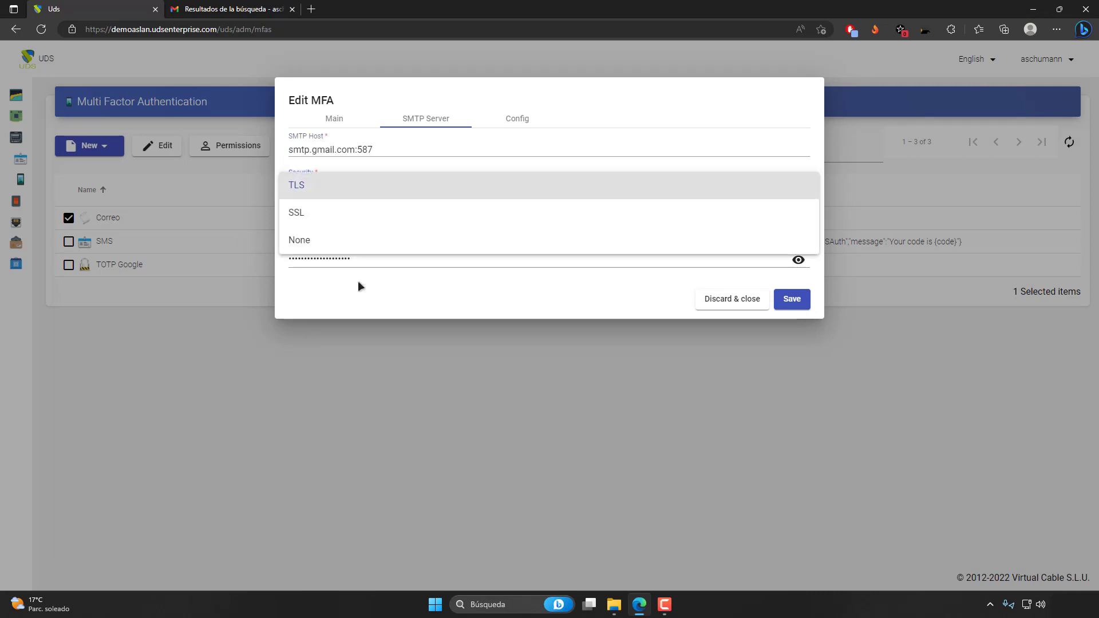
{"action": "left_click", "coordinate": [359, 280]}
{"action": "left_click", "coordinate": [324, 193]}
{"action": "left_click", "coordinate": [379, 271]}
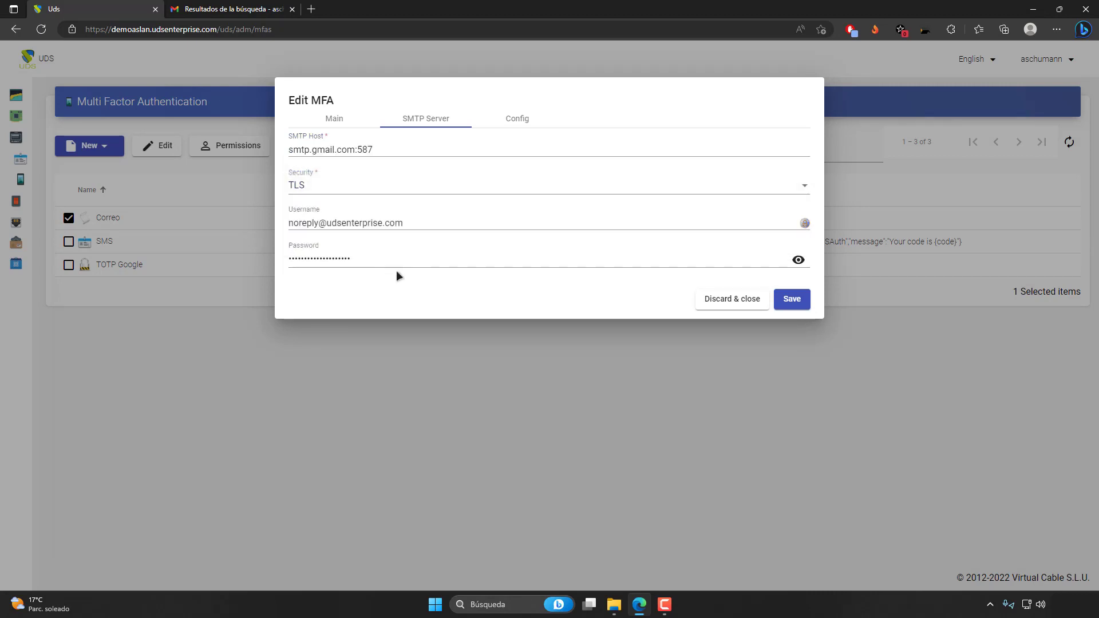
{"action": "left_click_drag", "start_coordinate": [422, 223], "coordinate": [272, 225]}
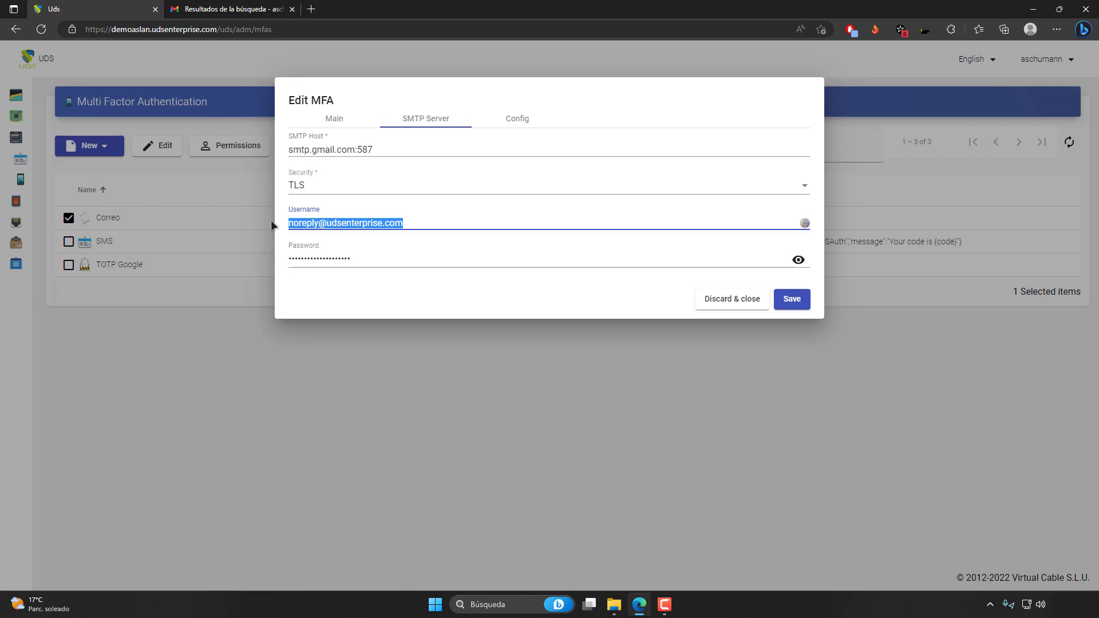
{"action": "left_click", "coordinate": [373, 277]}
{"action": "left_click_drag", "start_coordinate": [290, 223], "coordinate": [421, 223]}
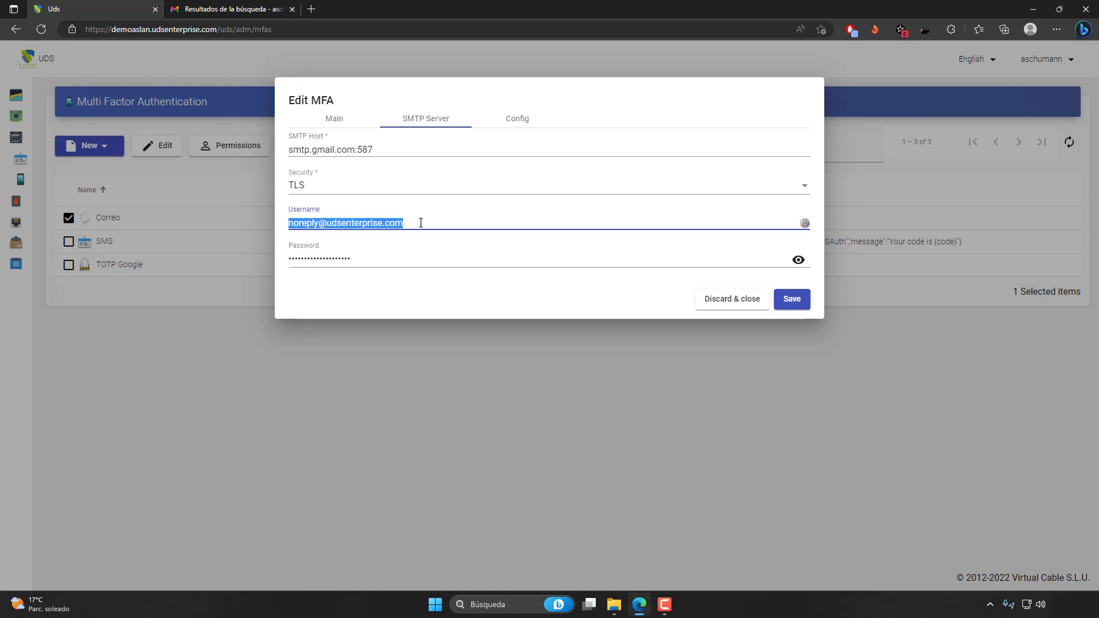
{"action": "left_click", "coordinate": [386, 275]}
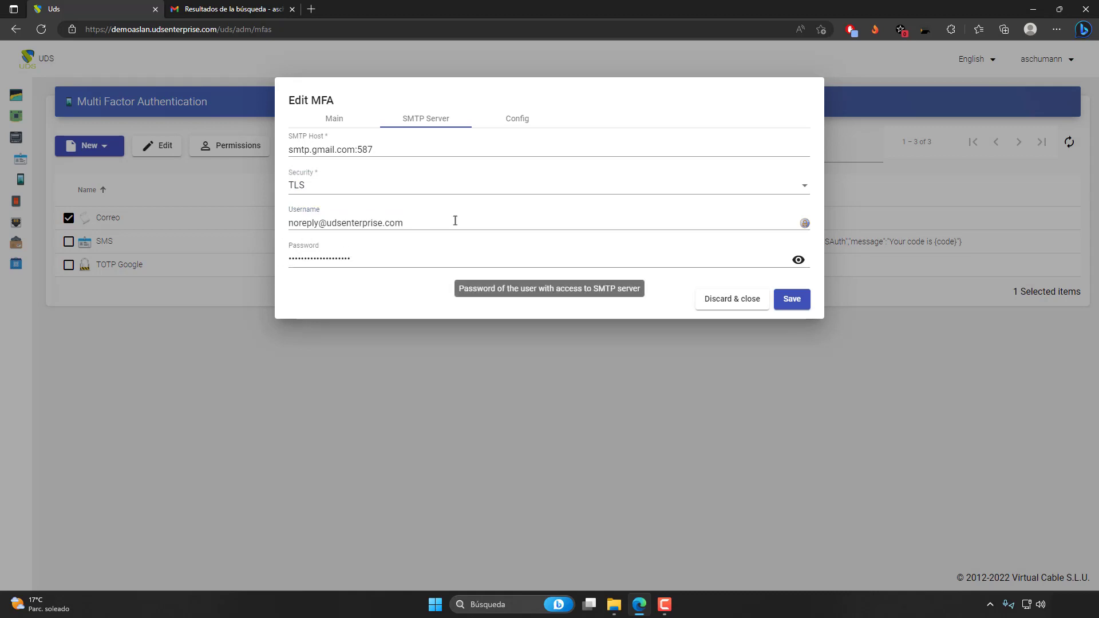
Show the email configuration settings and review the message subject and sender address.
{"action": "left_click", "coordinate": [518, 119]}
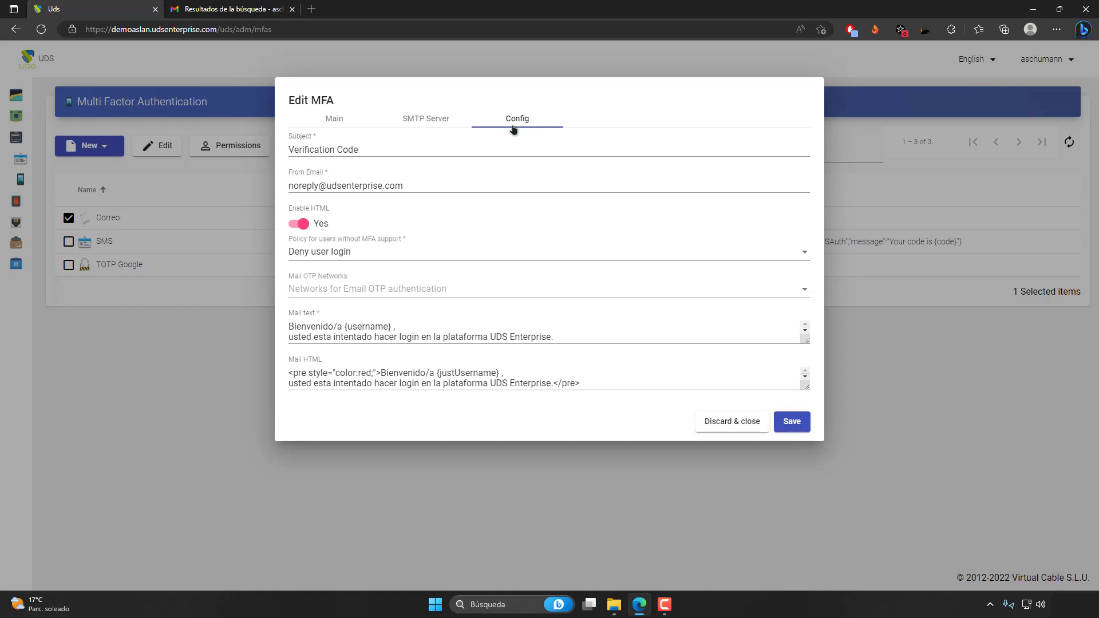
{"action": "left_click", "coordinate": [385, 150]}
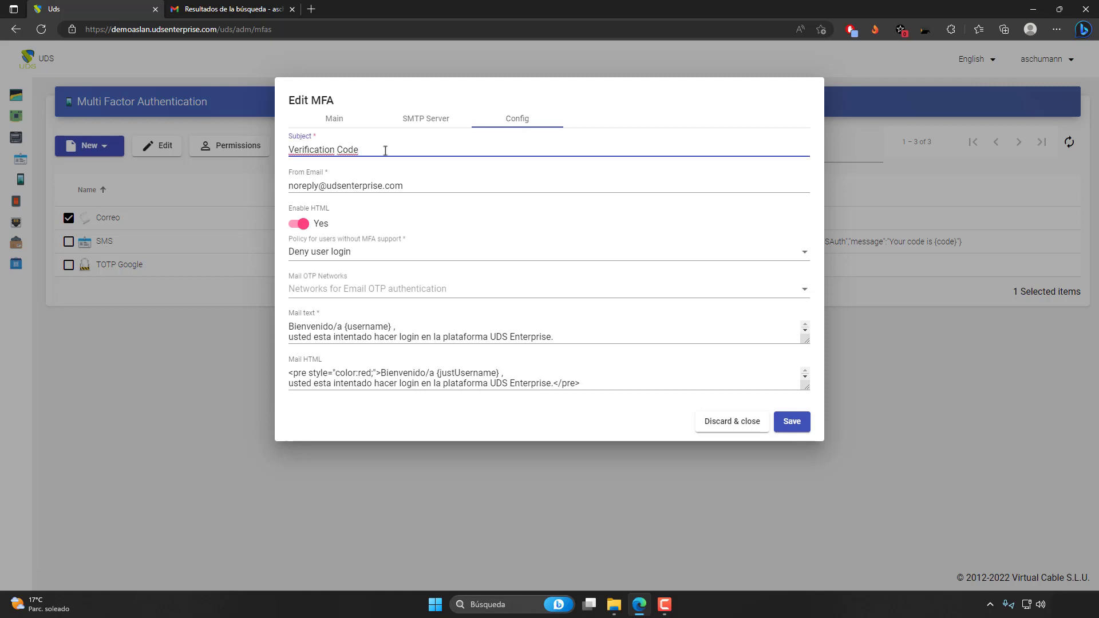
{"action": "left_click", "coordinate": [411, 186]}
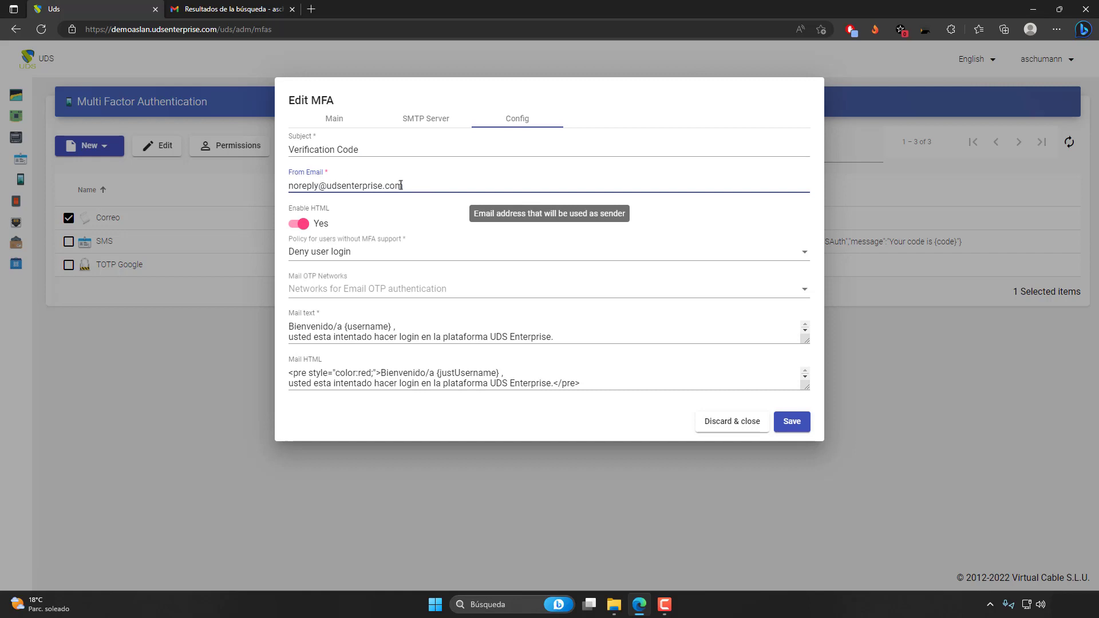
{"action": "left_click_drag", "start_coordinate": [434, 188], "coordinate": [292, 186]}
{"action": "left_click", "coordinate": [421, 200]}
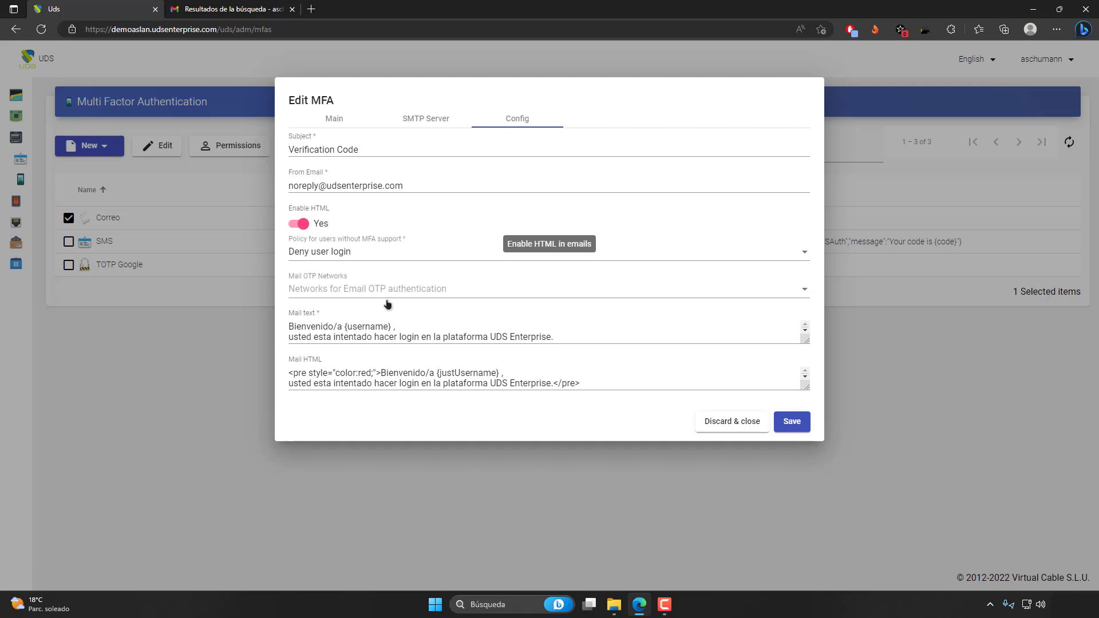
Examine the plain-text and HTML mail templates, including the username variables in each greeting.
{"action": "left_click", "coordinate": [409, 337]}
{"action": "left_click", "coordinate": [412, 383]}
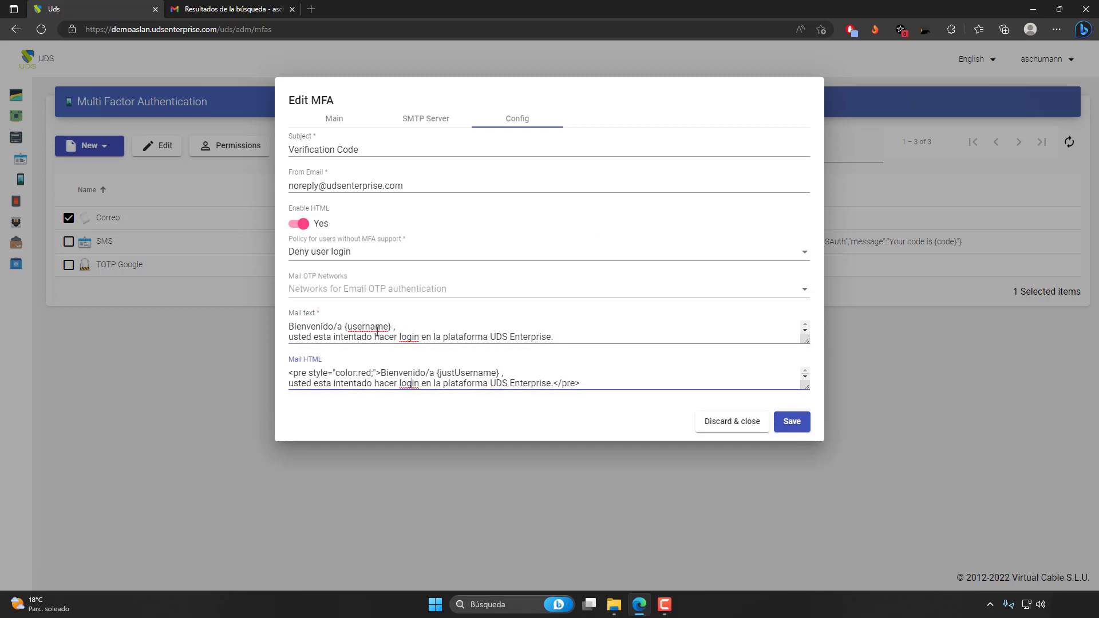
{"action": "left_click", "coordinate": [401, 328]}
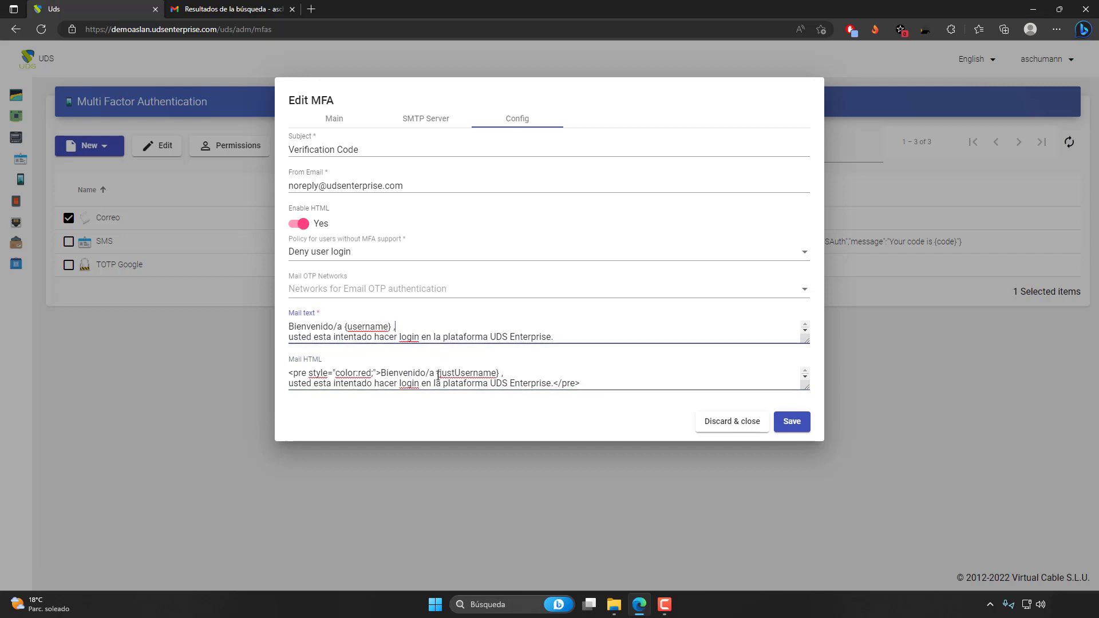
{"action": "left_click", "coordinate": [438, 374]}
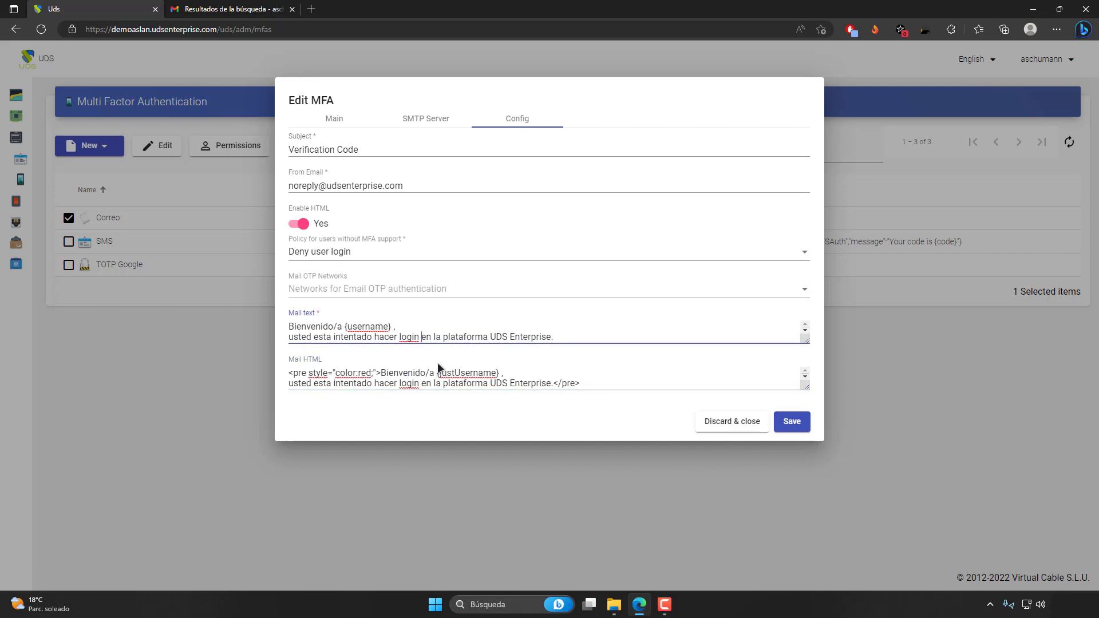
Examine the networks available for email OTP authentication without selecting any.
{"action": "left_click", "coordinate": [403, 293]}
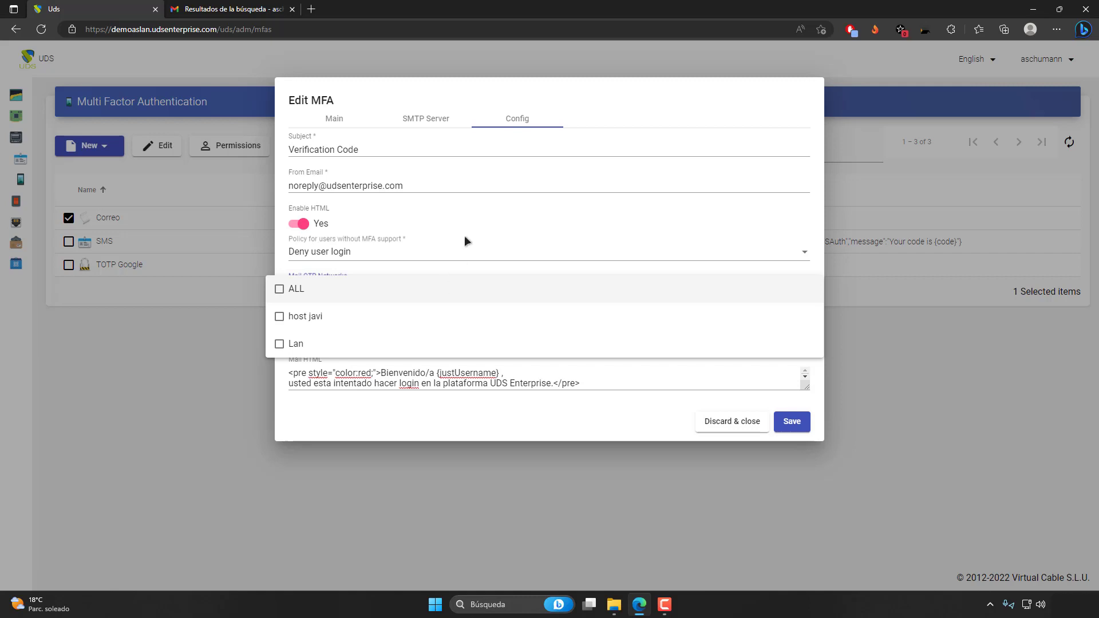
{"action": "left_click", "coordinate": [465, 240]}
{"action": "left_click", "coordinate": [386, 295]}
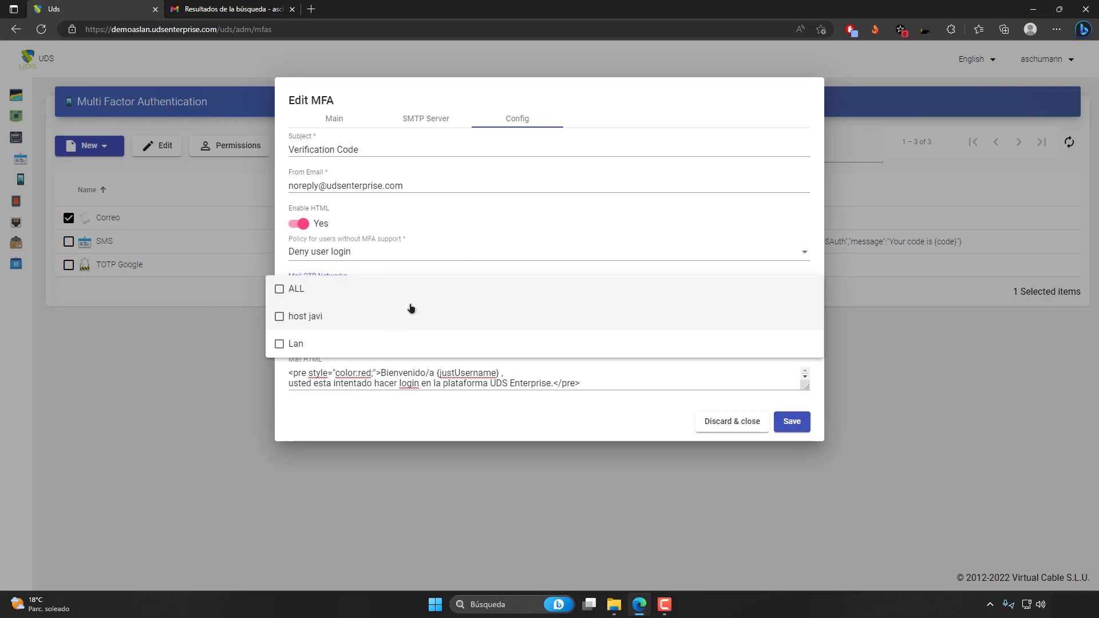
{"action": "left_click", "coordinate": [456, 244]}
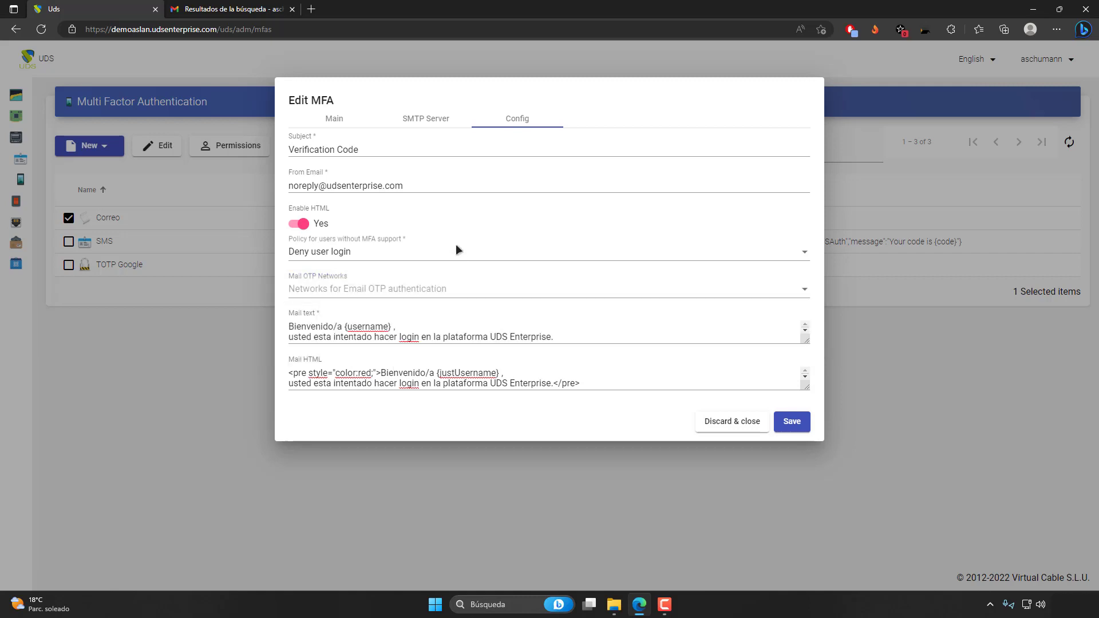
{"action": "left_click", "coordinate": [392, 288]}
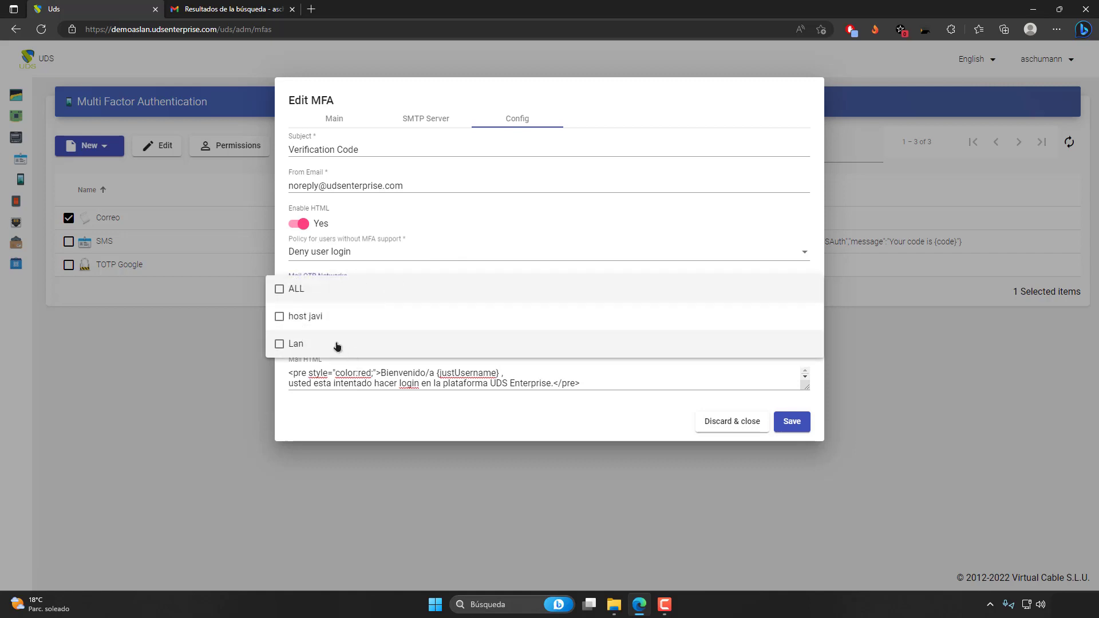
{"action": "left_click", "coordinate": [478, 237]}
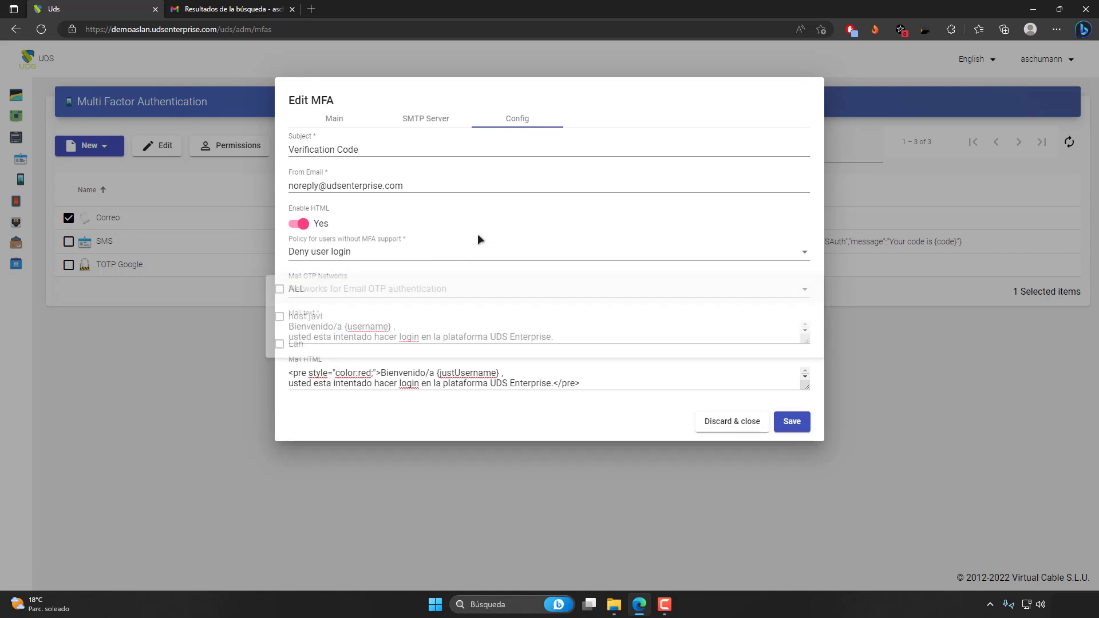
Review the policy options for users without MFA support, keeping Deny user login selected.
{"action": "left_click", "coordinate": [384, 258]}
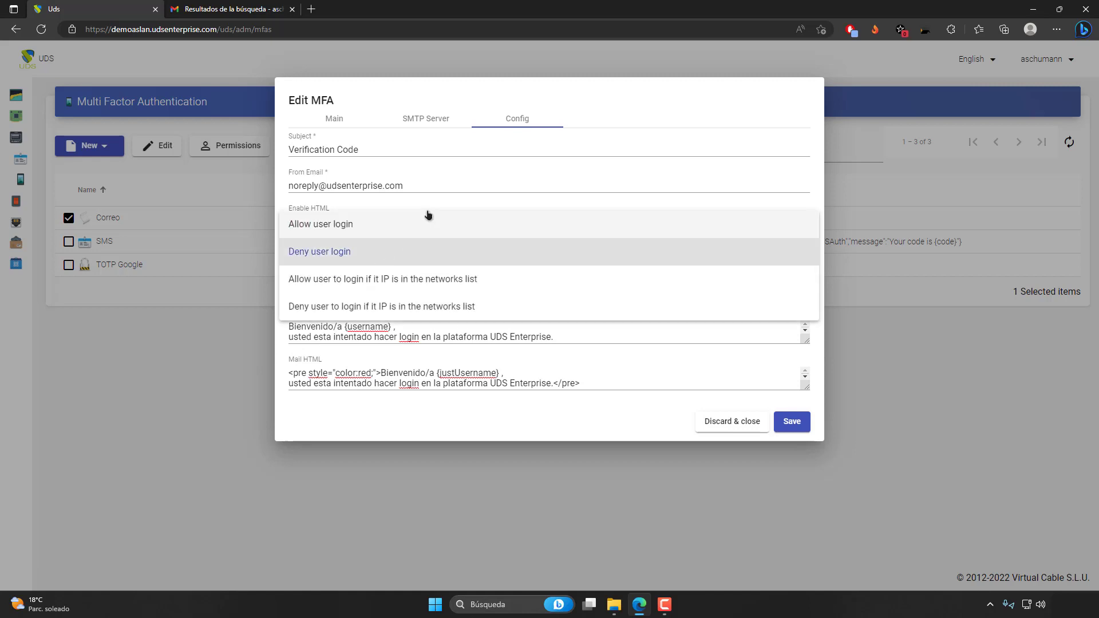
{"action": "left_click", "coordinate": [383, 254]}
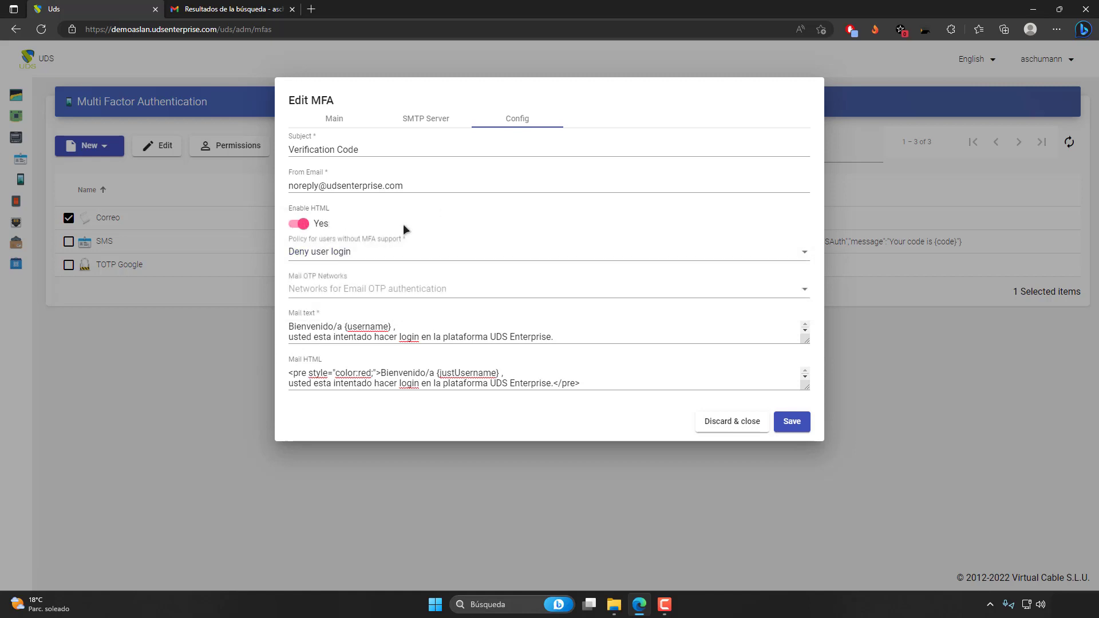
{"action": "left_click", "coordinate": [382, 255]}
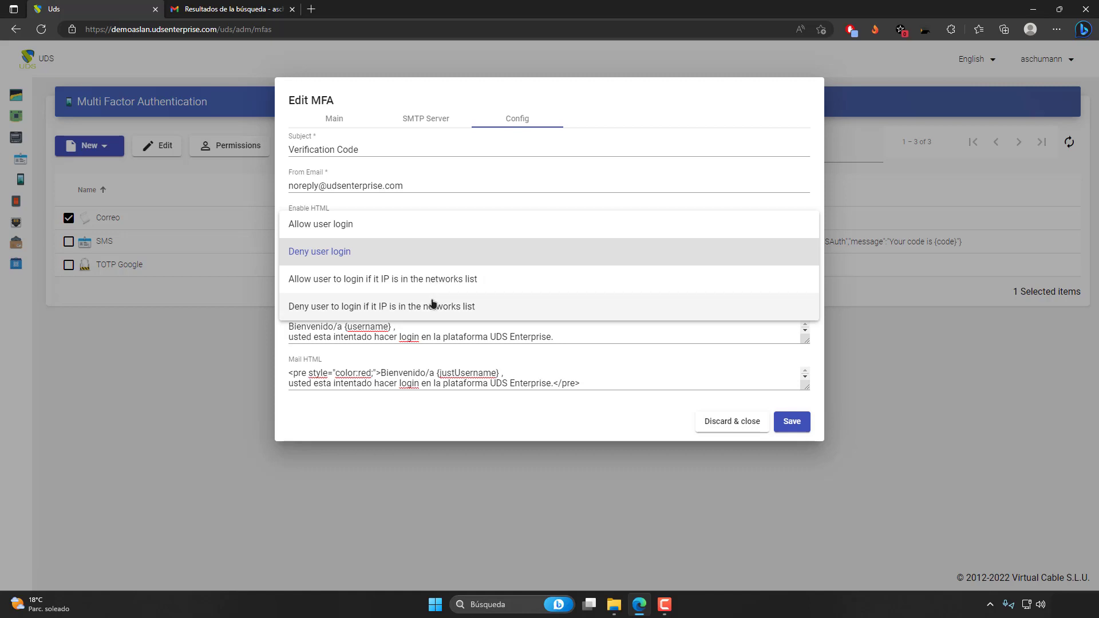
{"action": "left_click", "coordinate": [415, 411]}
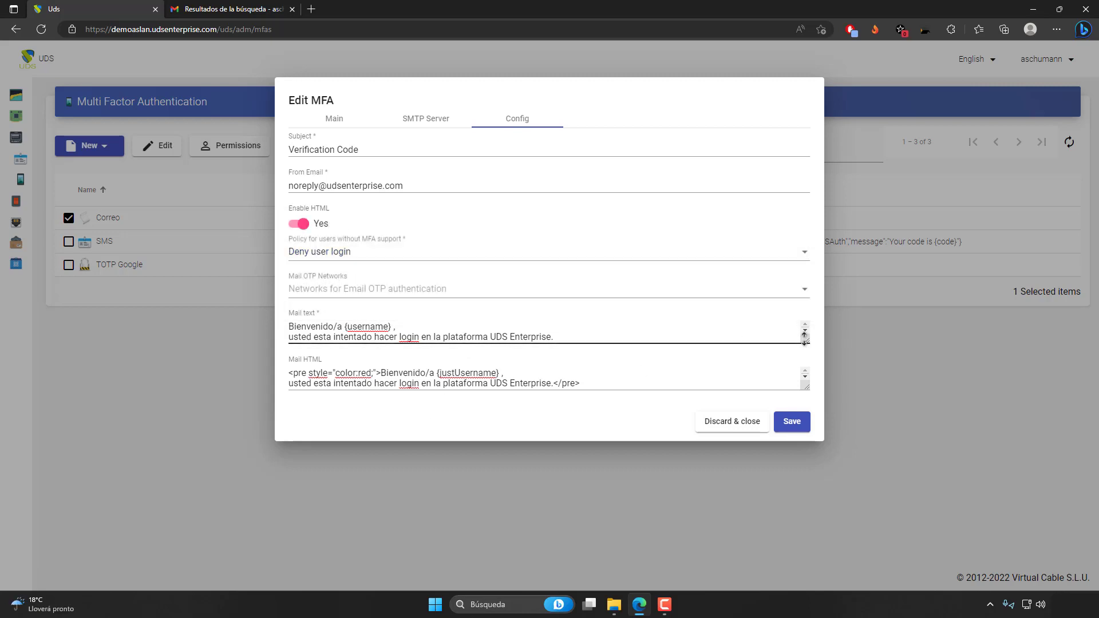
Enlarge the mail text and mail HTML boxes to read the full message templates.
{"action": "left_click_drag", "start_coordinate": [805, 344], "coordinate": [807, 391]}
{"action": "left_click_drag", "start_coordinate": [808, 435], "coordinate": [807, 508]}
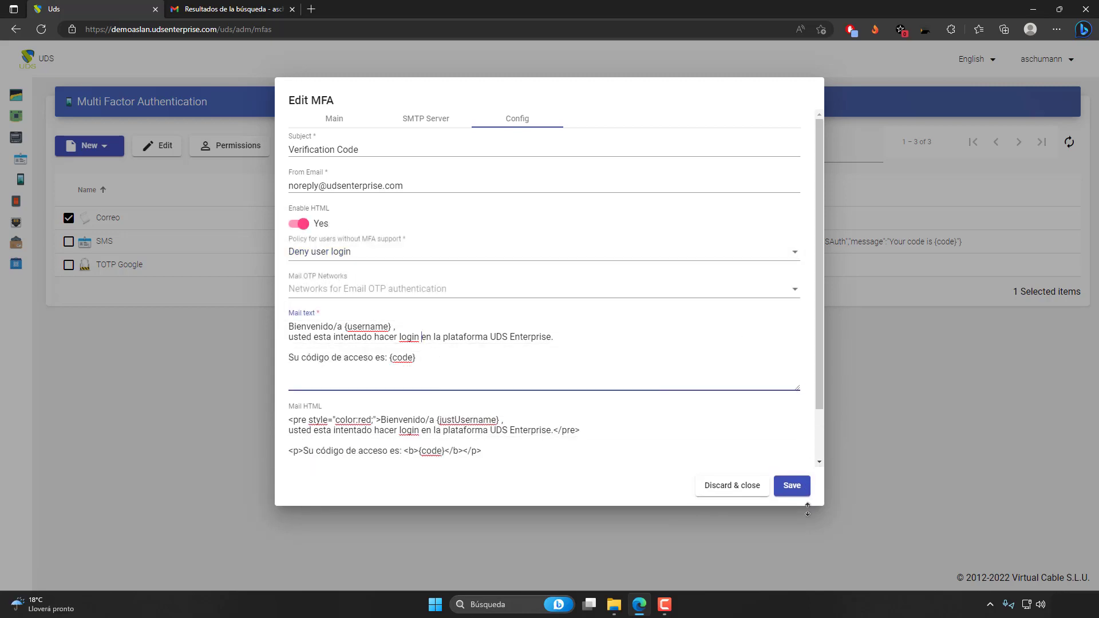
Compare the plain-text and HTML mail templates, switching the Enable HTML option off and back on.
{"action": "scroll", "coordinate": [667, 419], "scroll_direction": "down", "scroll_amount": 1}
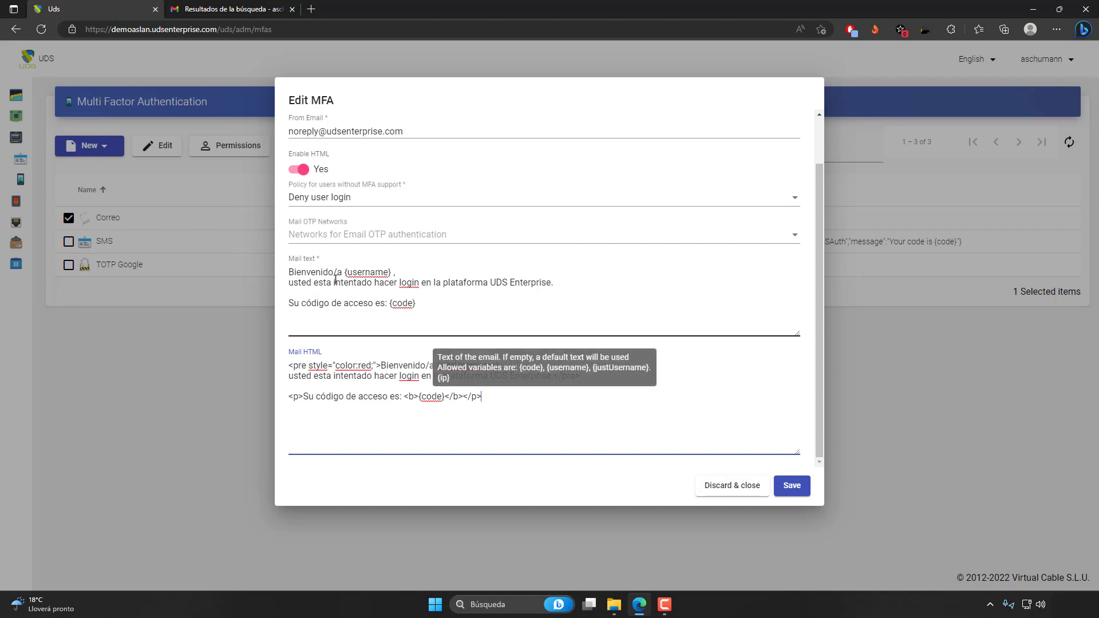
{"action": "left_click_drag", "start_coordinate": [438, 311], "coordinate": [288, 275]}
{"action": "left_click", "coordinate": [442, 306]}
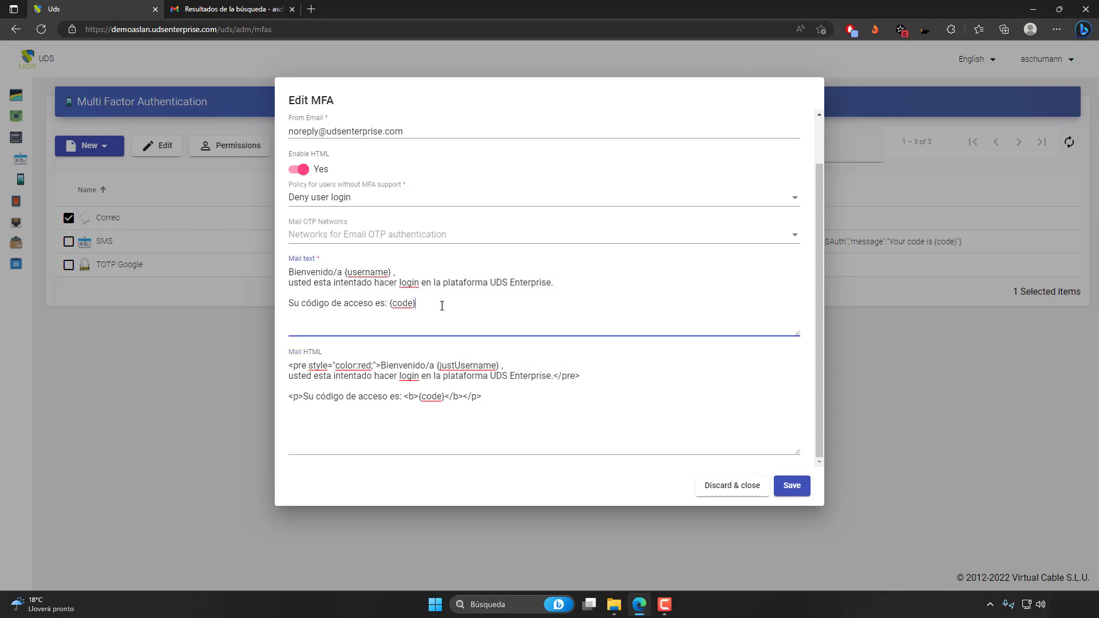
{"action": "left_click_drag", "start_coordinate": [494, 401], "coordinate": [290, 367]}
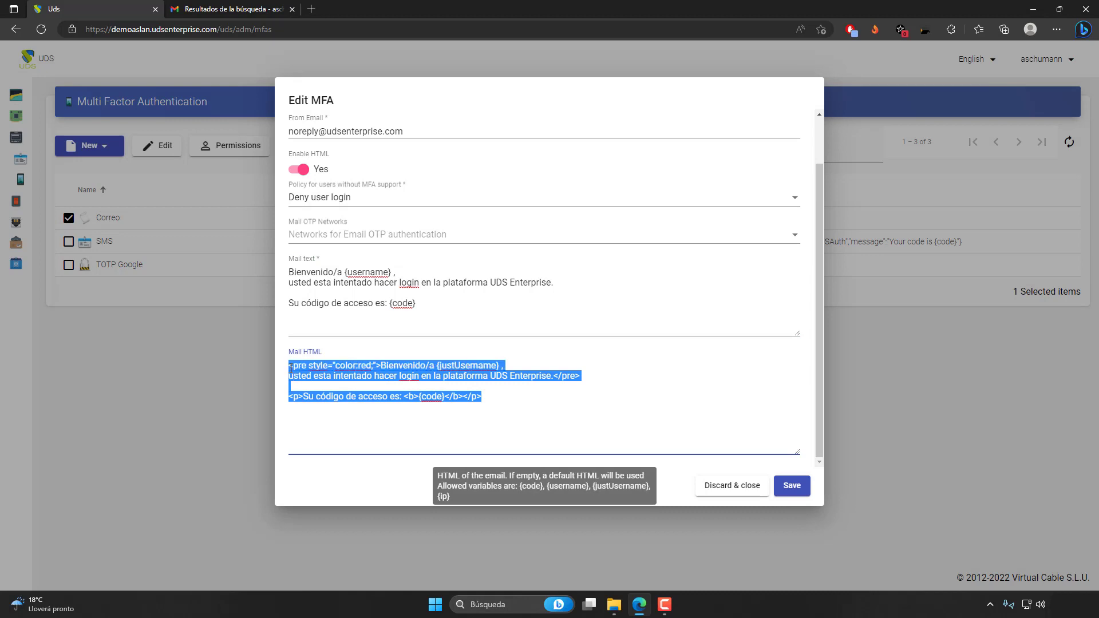
{"action": "left_click", "coordinate": [300, 167]}
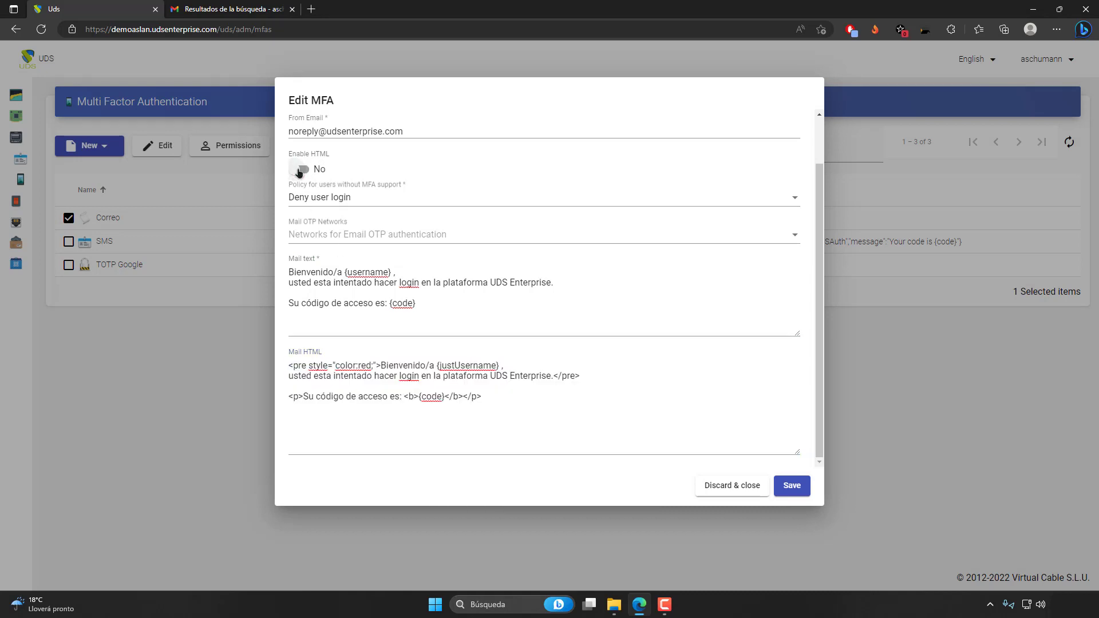
{"action": "left_click", "coordinate": [300, 168]}
Examine the HTML mail template's formatting tags and colour style, and compare its greeting variable with the plain-text one.
{"action": "mouse_move", "coordinate": [289, 367]}
{"action": "left_mouse_down"}
{"action": "mouse_move", "coordinate": [482, 398]}
{"action": "mouse_move", "coordinate": [289, 366]}
{"action": "left_mouse_up"}
{"action": "left_click", "coordinate": [501, 399]}
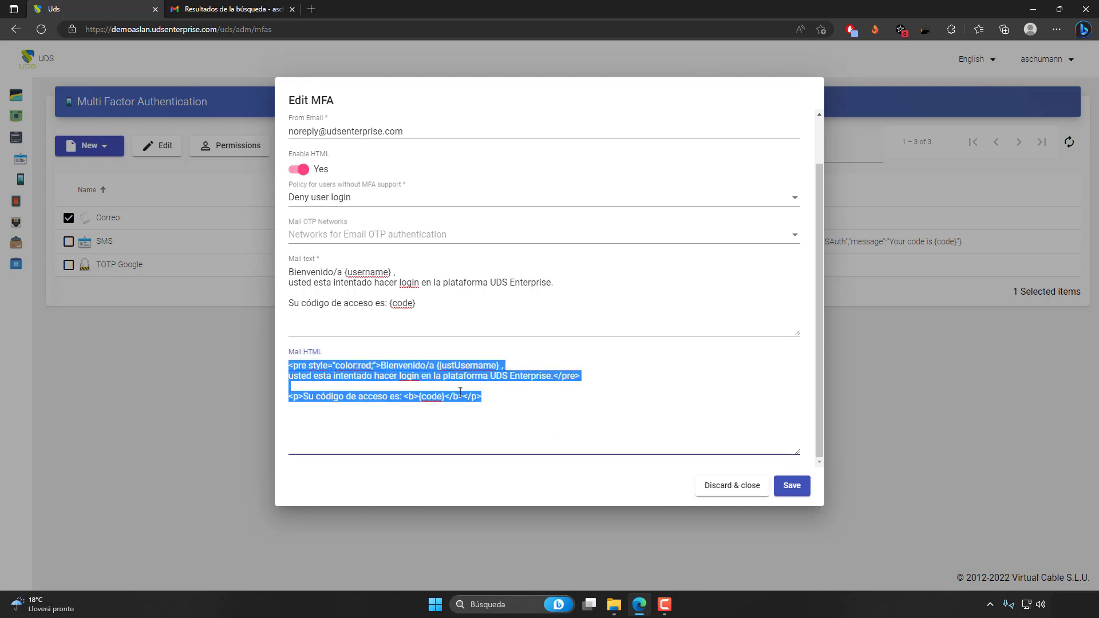
{"action": "left_click", "coordinate": [501, 400]}
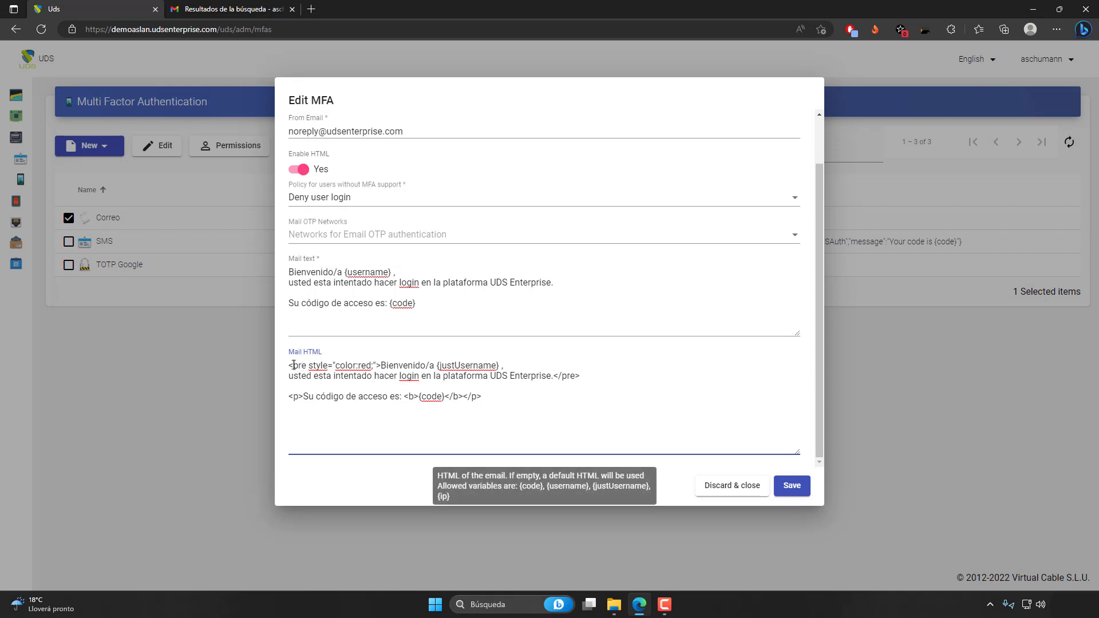
{"action": "left_click_drag", "start_coordinate": [288, 365], "coordinate": [381, 366]}
{"action": "left_click", "coordinate": [366, 391]}
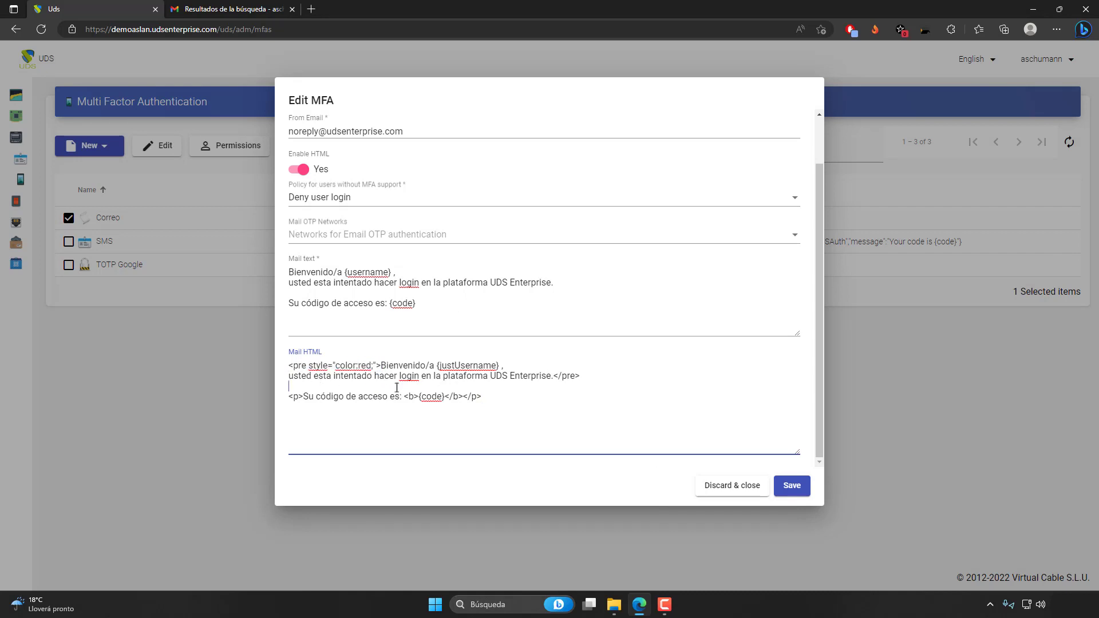
{"action": "double_click", "coordinate": [365, 367]}
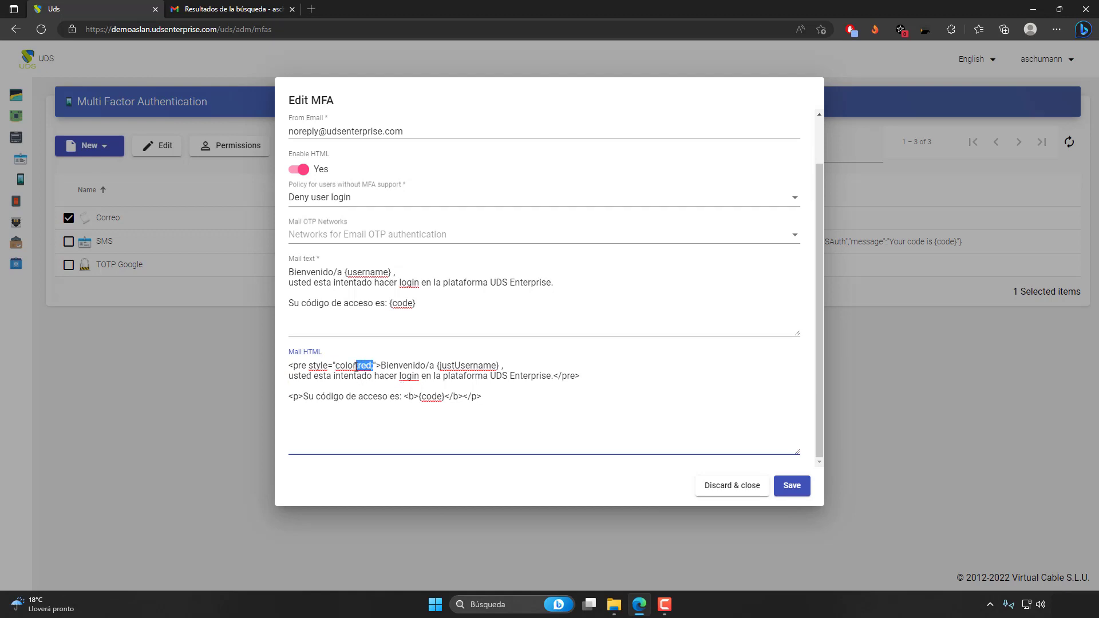
{"action": "left_click", "coordinate": [497, 405]}
{"action": "left_click", "coordinate": [358, 272]}
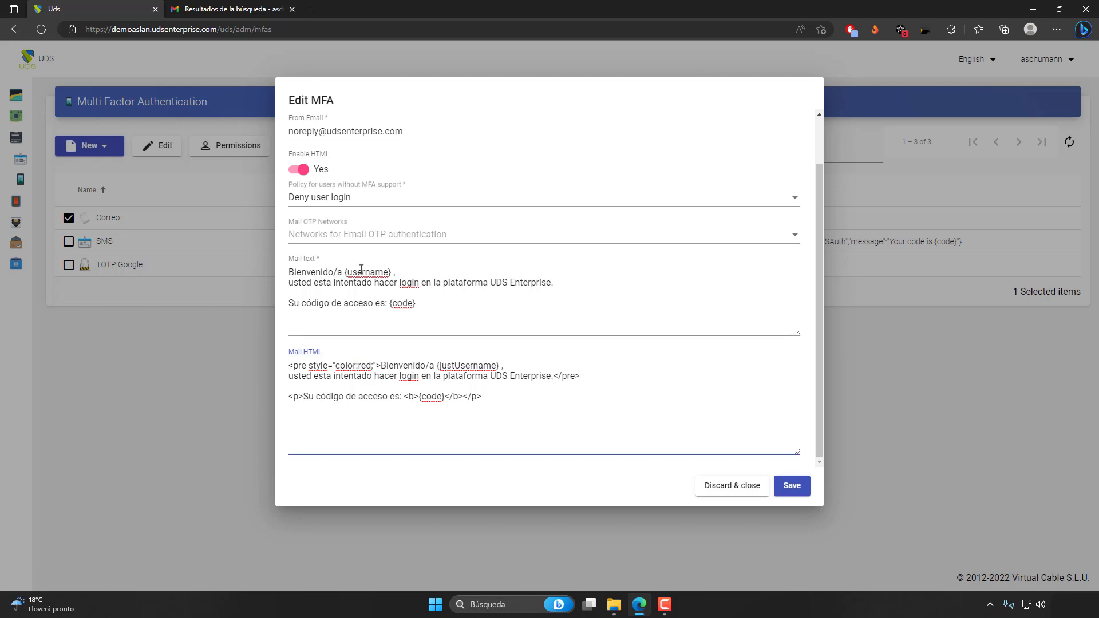
{"action": "left_click", "coordinate": [465, 366]}
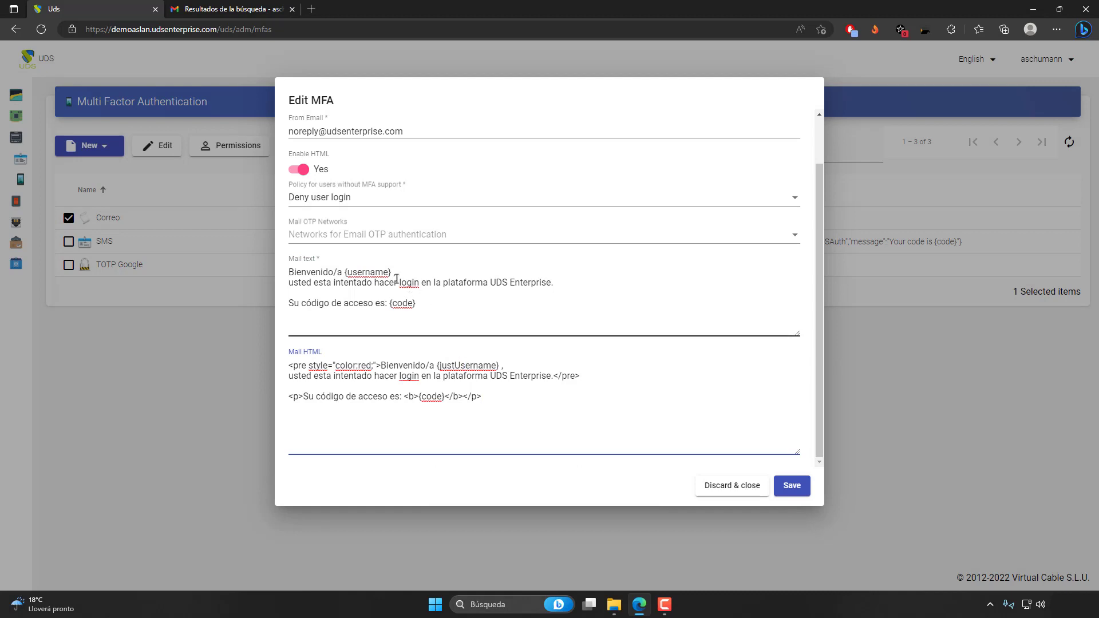
Disable HTML for the email MFA, review both message templates, and save the configuration.
{"action": "left_click", "coordinate": [307, 166]}
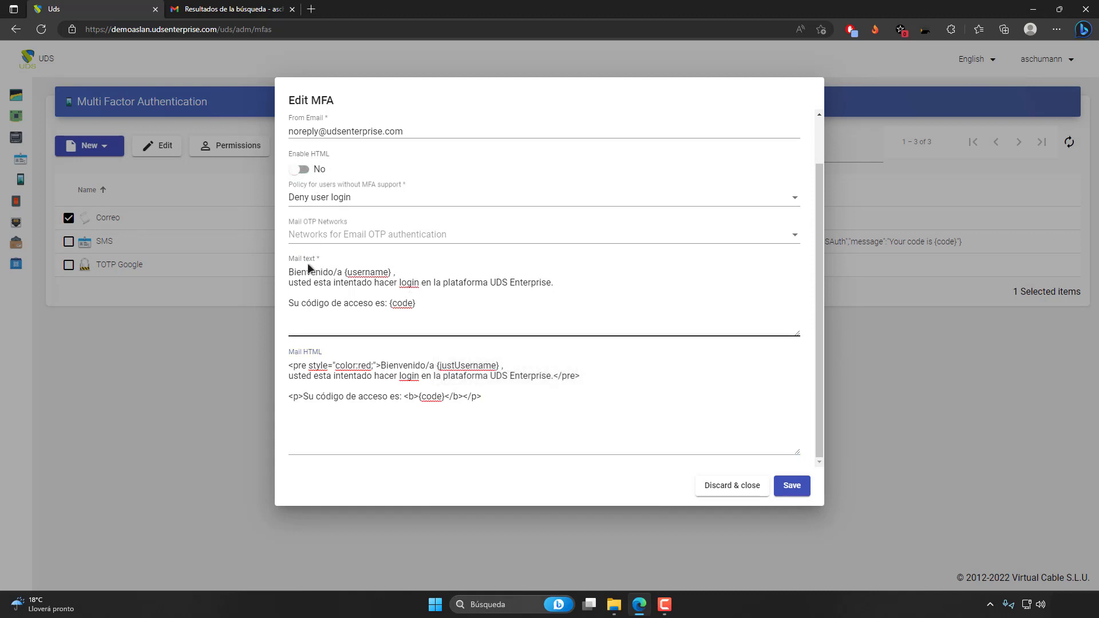
{"action": "left_click_drag", "start_coordinate": [291, 271], "coordinate": [417, 304]}
{"action": "left_click", "coordinate": [420, 311]}
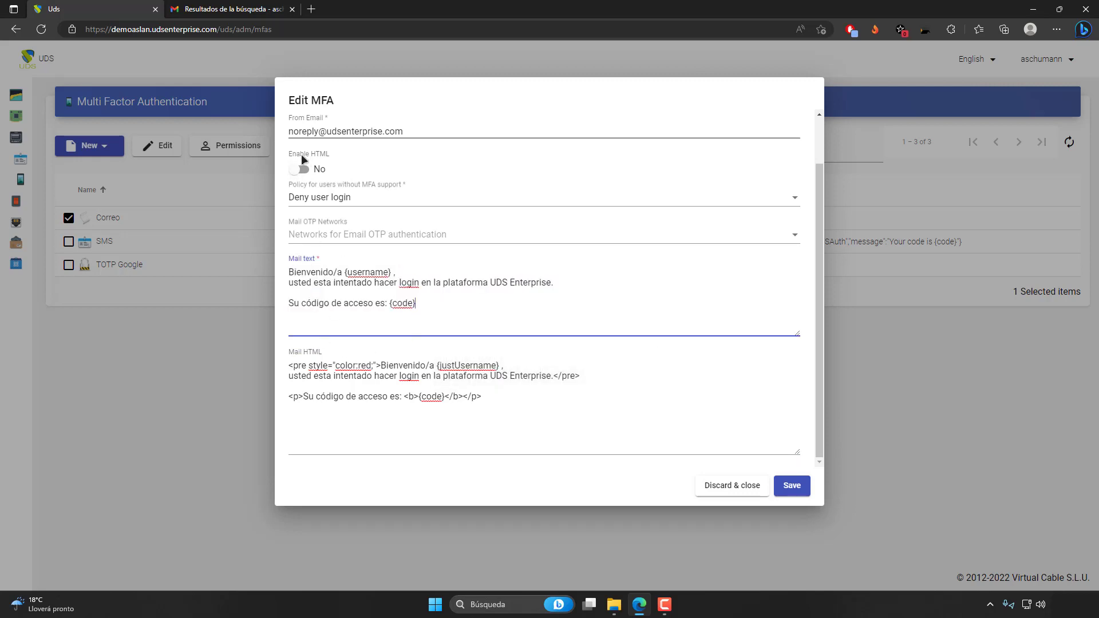
{"action": "left_click_drag", "start_coordinate": [490, 399], "coordinate": [290, 363]}
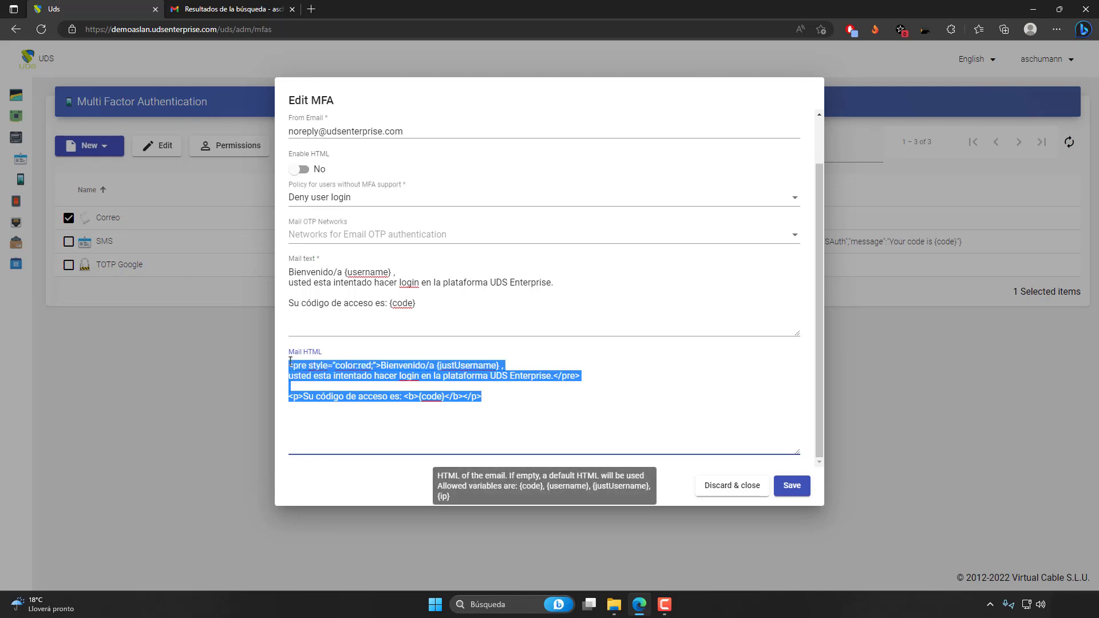
{"action": "left_click", "coordinate": [567, 426]}
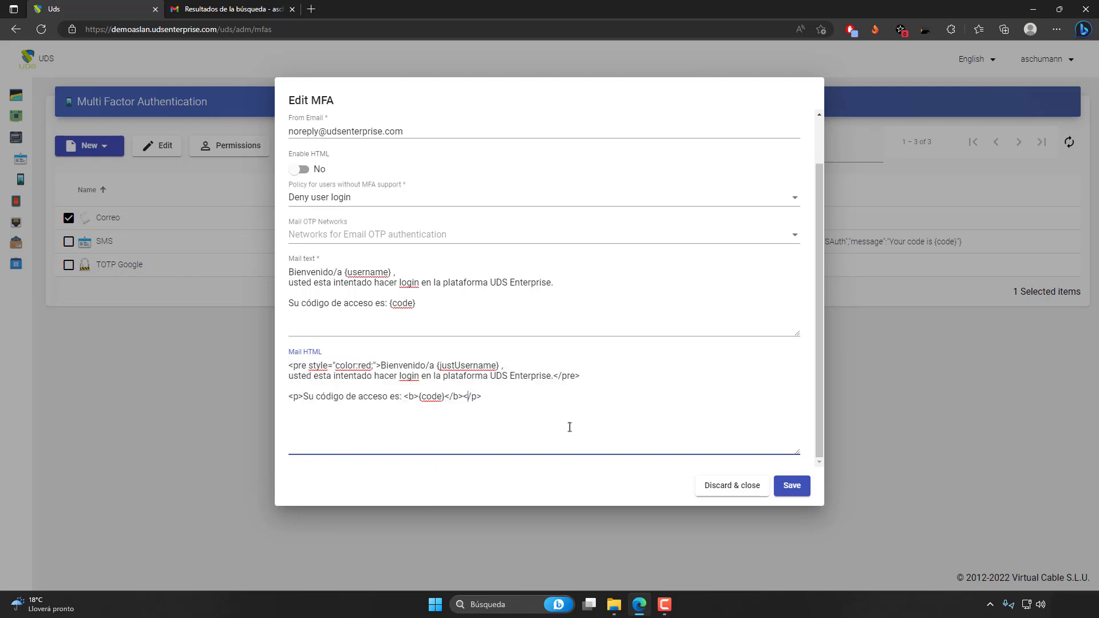
{"action": "left_click", "coordinate": [792, 487]}
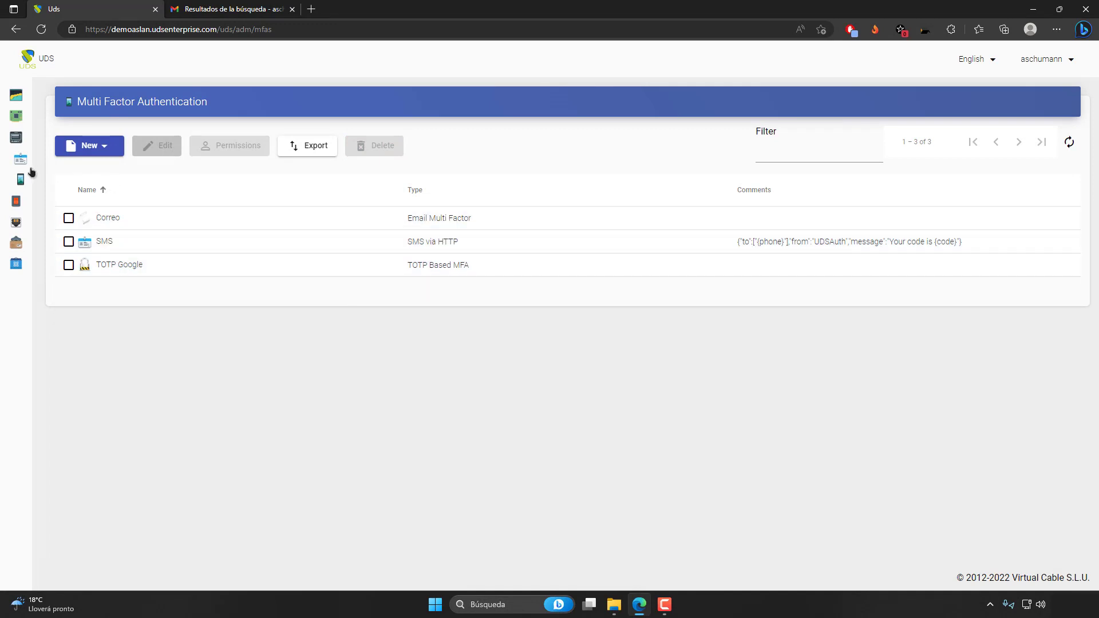
Go to the authenticators and check the MFA provider of **MFA INTERNAL without saving changes.
{"action": "left_click", "coordinate": [26, 166]}
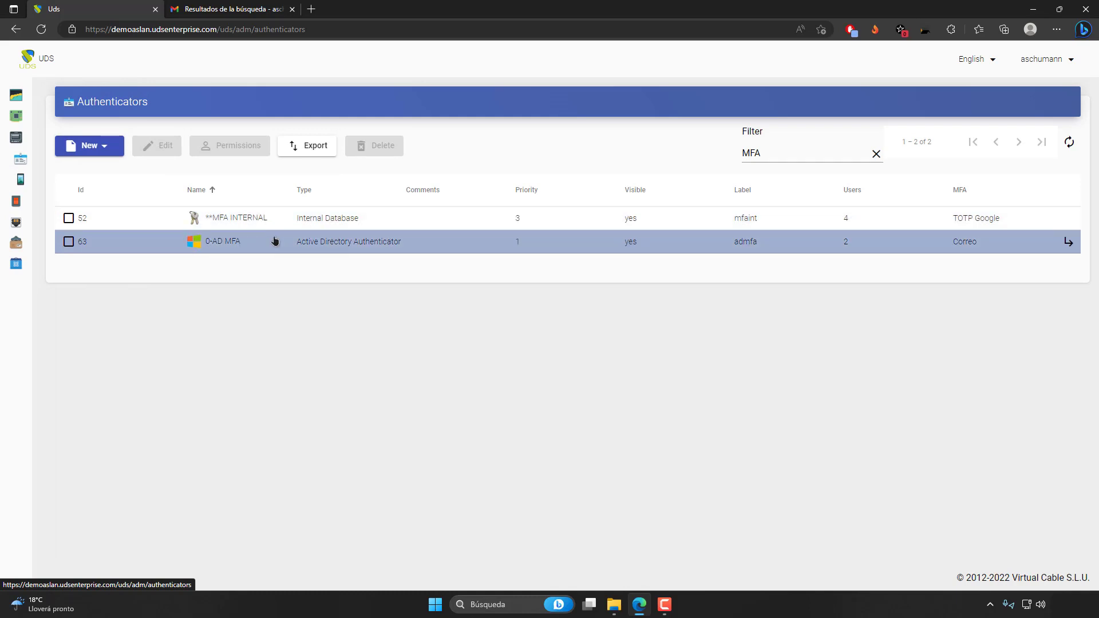
{"action": "left_click", "coordinate": [251, 218]}
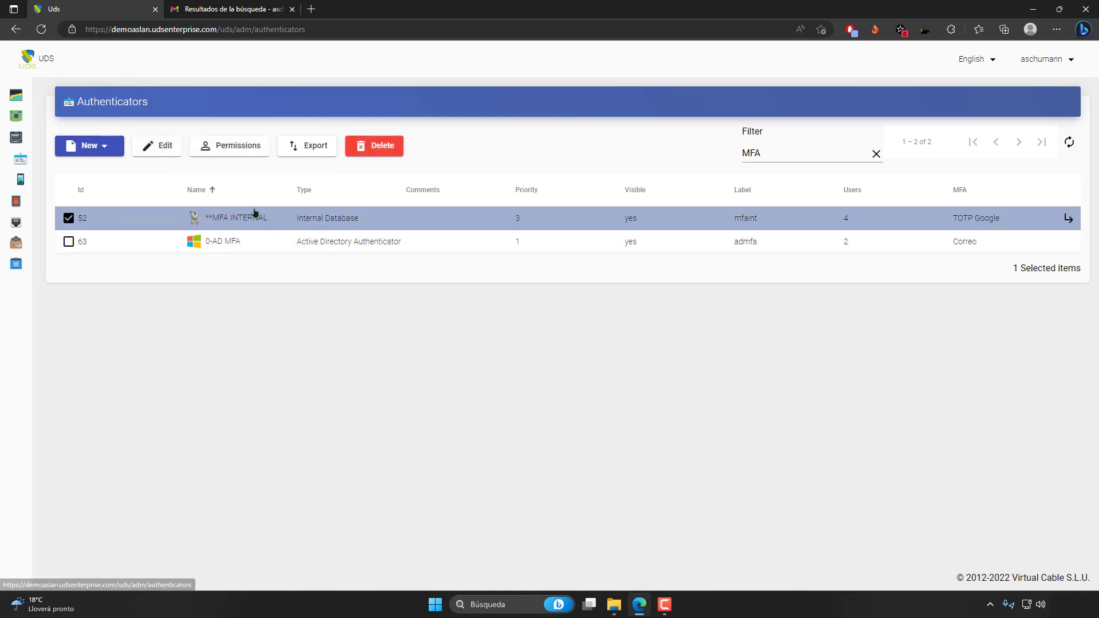
{"action": "left_click", "coordinate": [157, 150]}
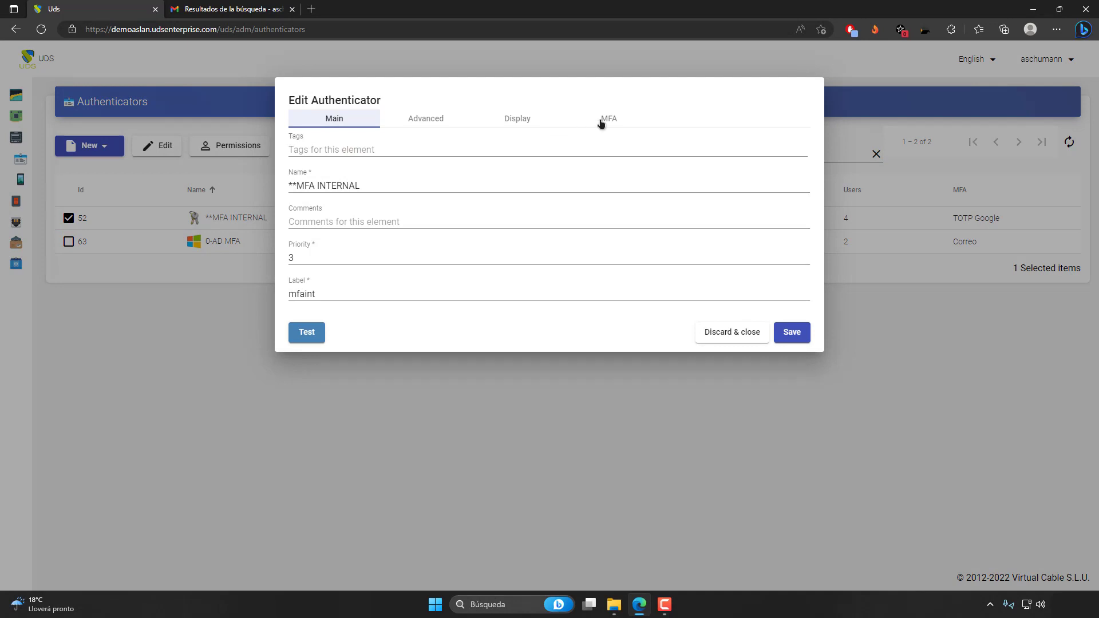
{"action": "left_click", "coordinate": [601, 121]}
{"action": "left_click", "coordinate": [724, 190]}
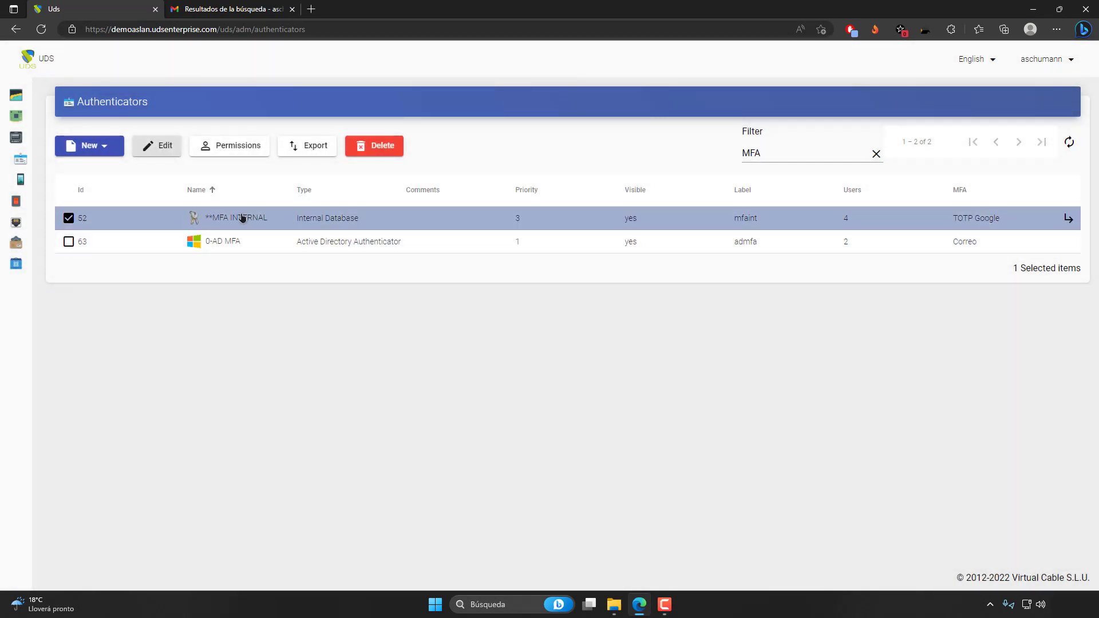
Set the MFA provider of the **MFA INTERNAL authenticator to Correo and save it.
{"action": "left_click", "coordinate": [155, 145]}
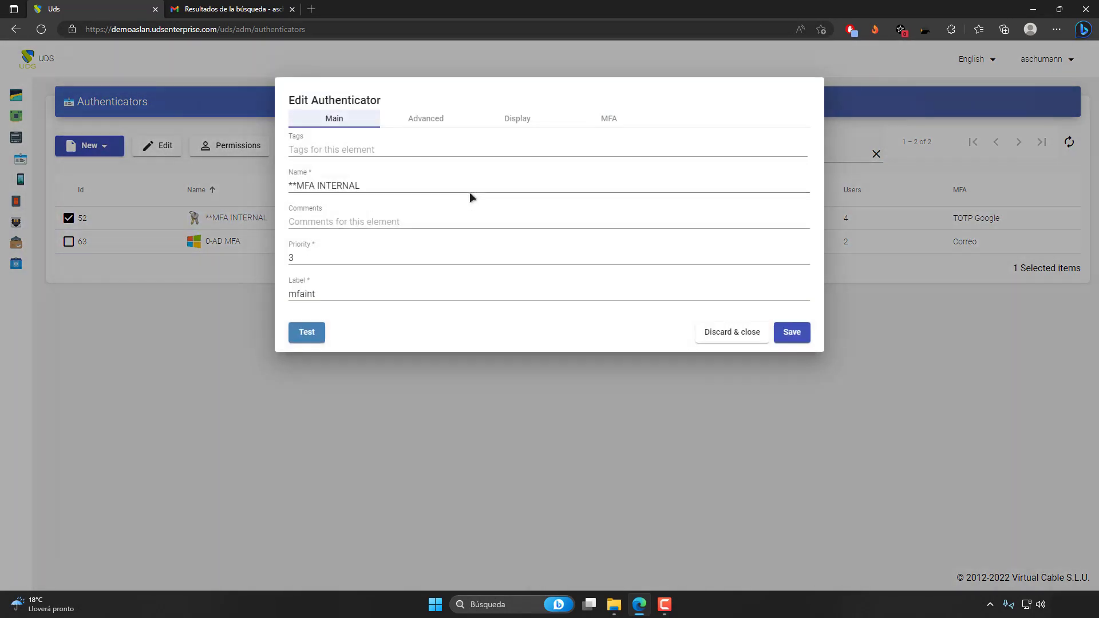
{"action": "left_click", "coordinate": [605, 121]}
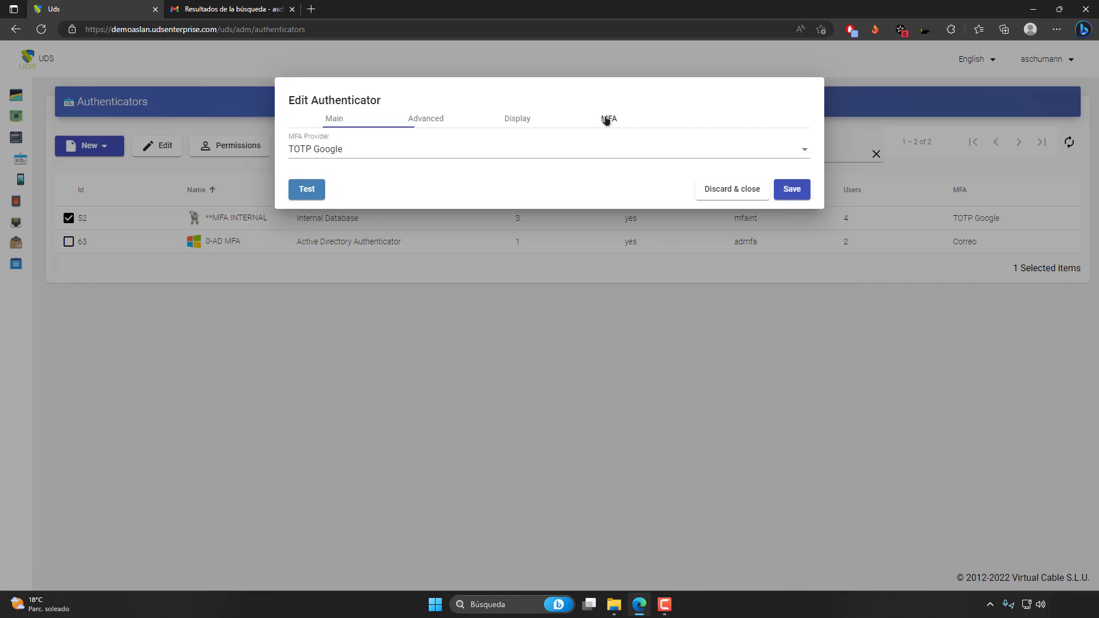
{"action": "left_click", "coordinate": [327, 153]}
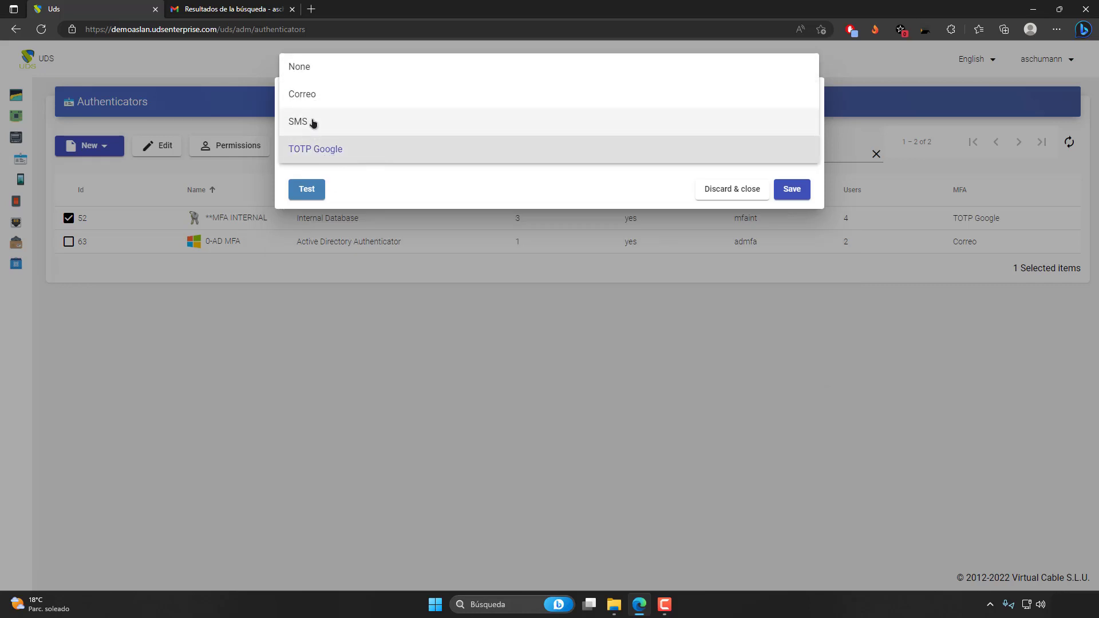
{"action": "left_click", "coordinate": [332, 95]}
{"action": "left_click", "coordinate": [787, 190]}
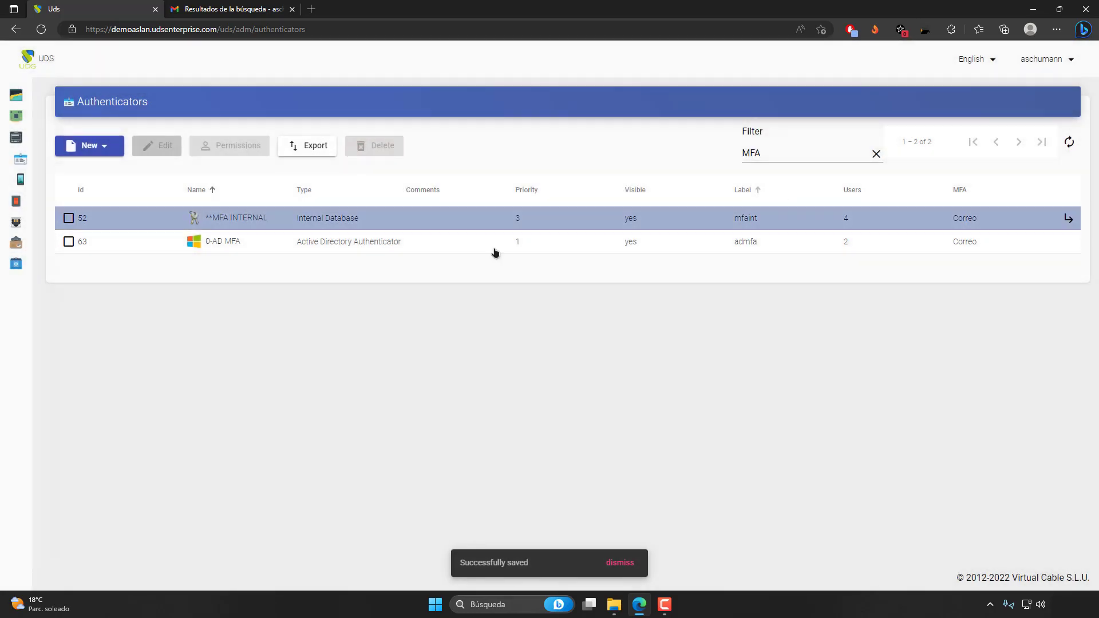
Check the MFA attribute and MFA provider of the 0-AD MFA authenticator, closing it without changes.
{"action": "left_click", "coordinate": [304, 248]}
{"action": "left_click", "coordinate": [163, 147]}
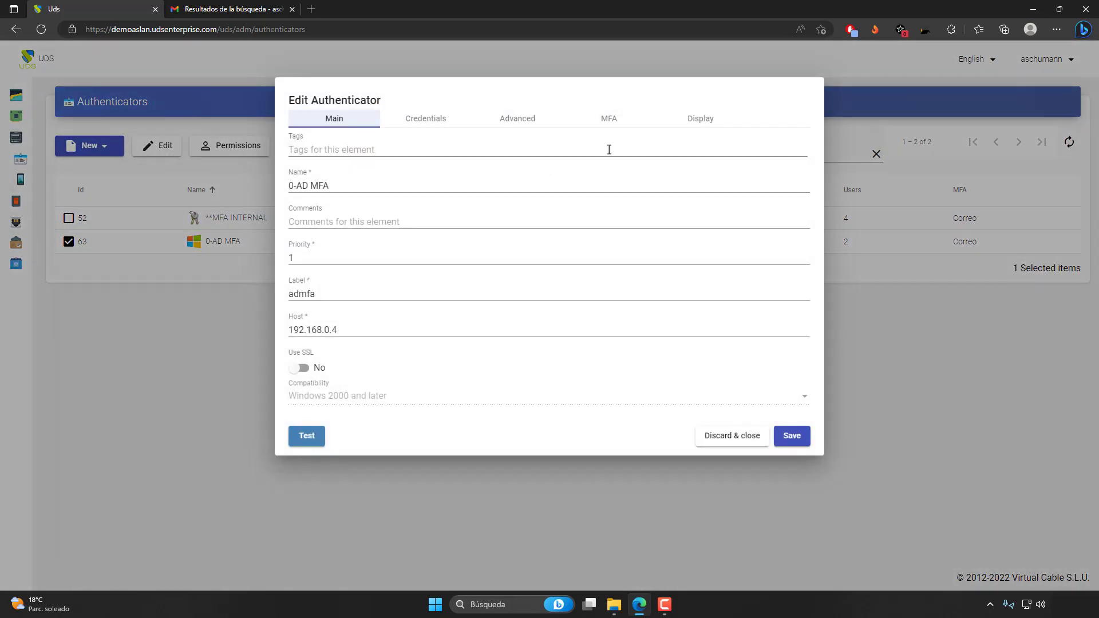
{"action": "left_click", "coordinate": [689, 122]}
{"action": "left_click", "coordinate": [608, 122]}
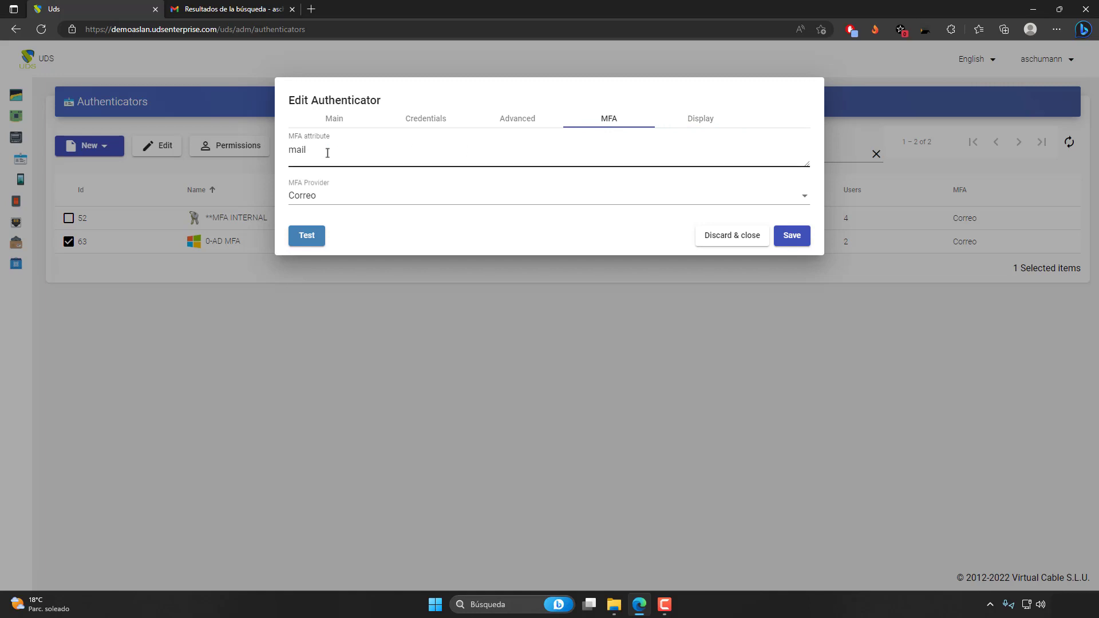
{"action": "left_click", "coordinate": [335, 190]}
{"action": "left_click", "coordinate": [344, 197]}
{"action": "left_click", "coordinate": [725, 243]}
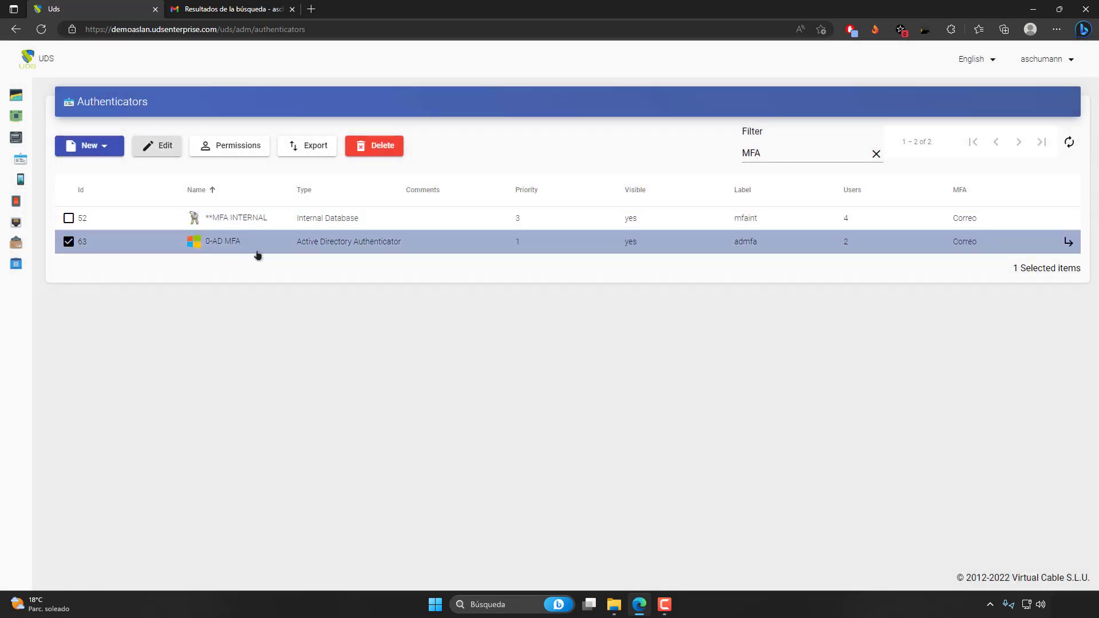
Reopen the 0-AD MFA authenticator and inspect its MFA attribute field, discarding the dialog without changes.
{"action": "left_click", "coordinate": [247, 221]}
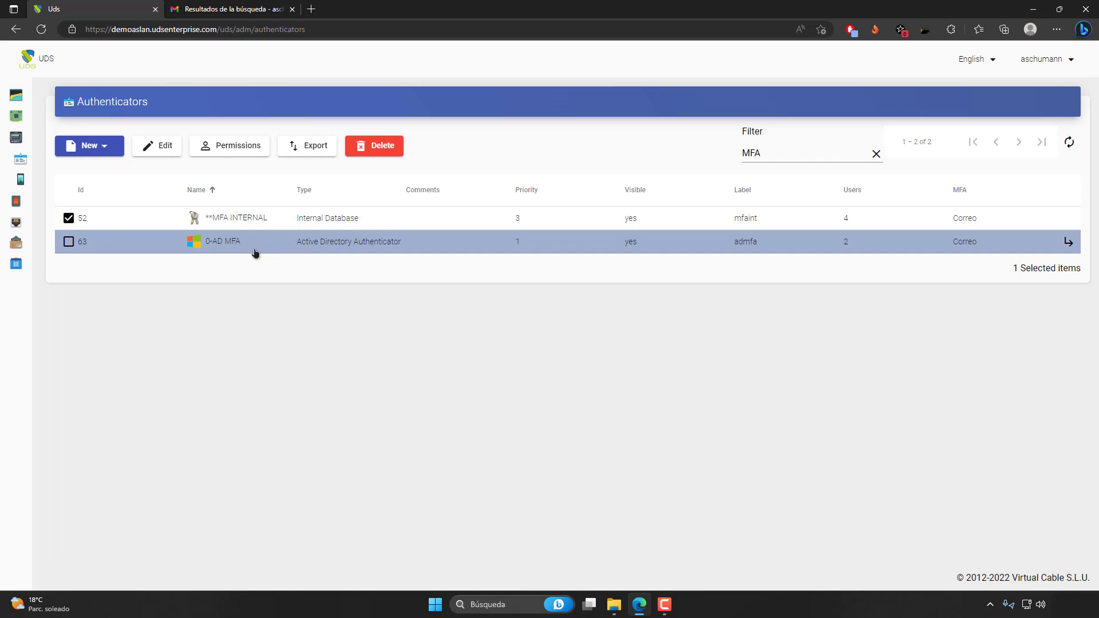
{"action": "left_click", "coordinate": [244, 246]}
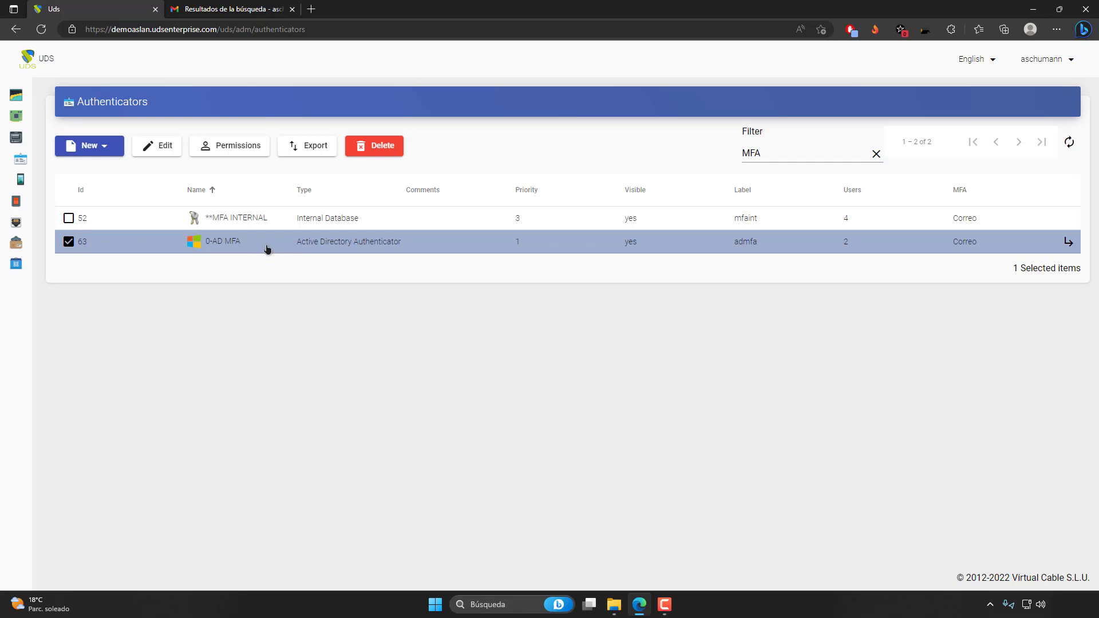
{"action": "left_click", "coordinate": [168, 148]}
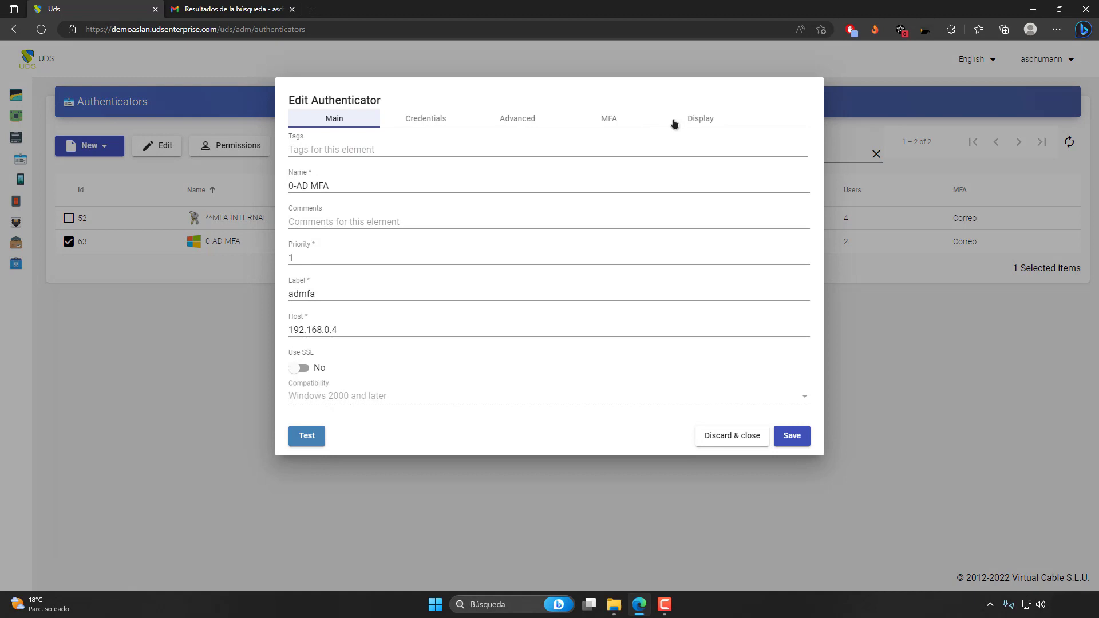
{"action": "left_click", "coordinate": [607, 120]}
{"action": "left_click", "coordinate": [329, 152]}
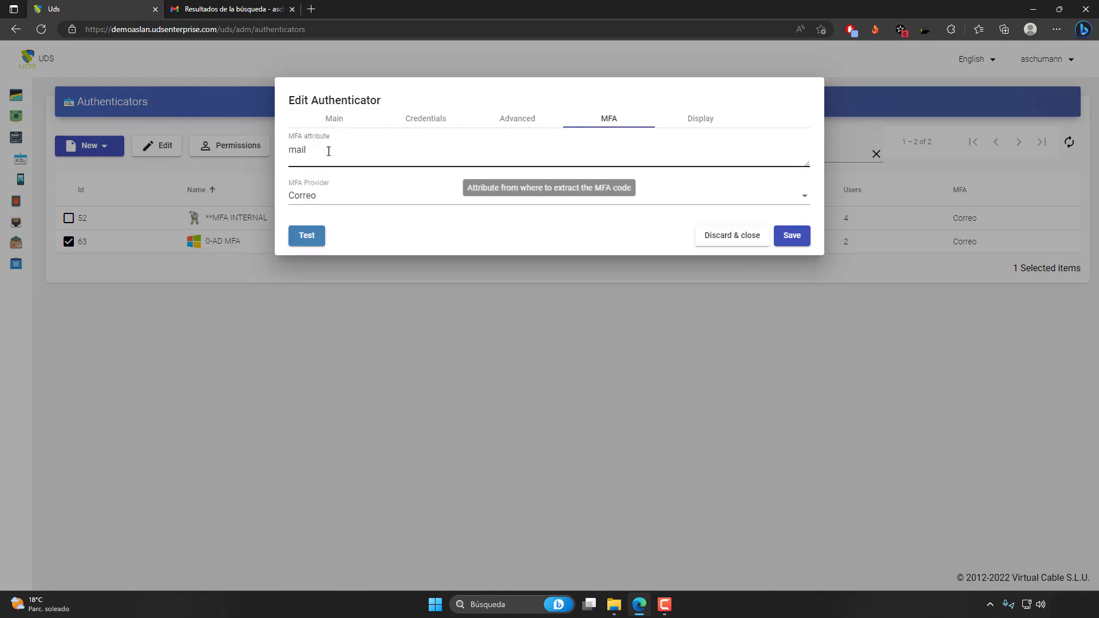
{"action": "left_click", "coordinate": [325, 151]}
{"action": "double_click", "coordinate": [324, 151]}
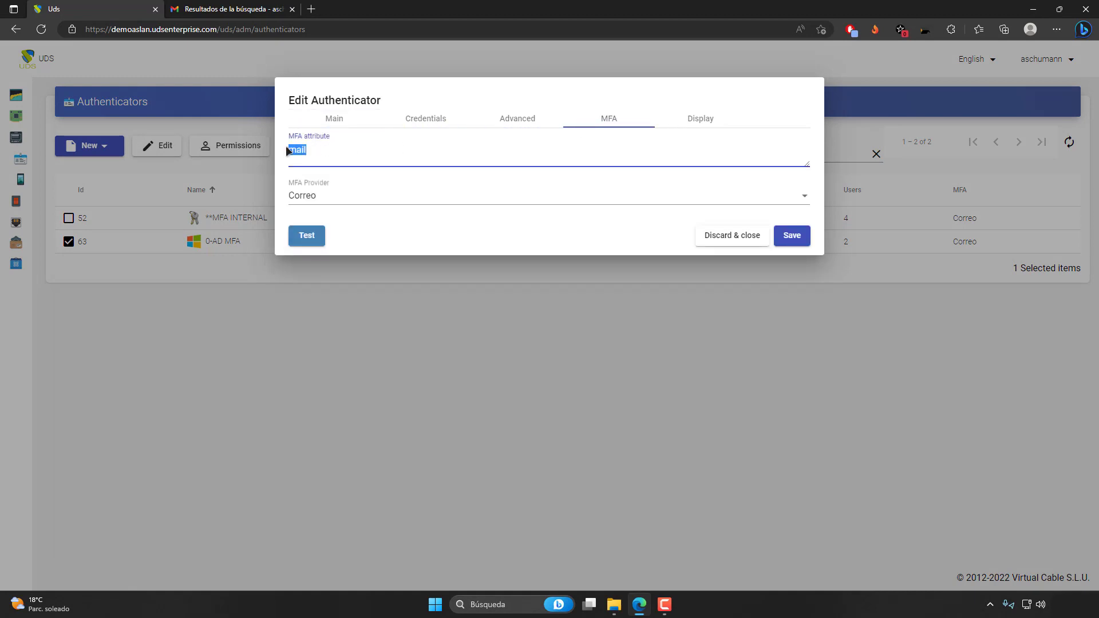
{"action": "left_click", "coordinate": [329, 152]}
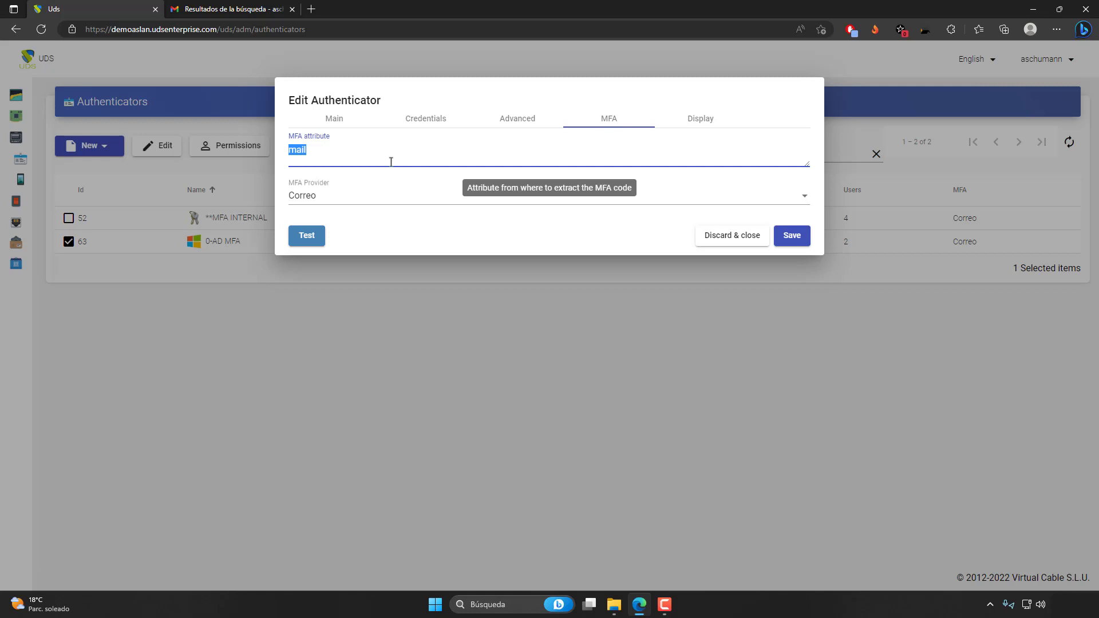
{"action": "left_click", "coordinate": [345, 156]}
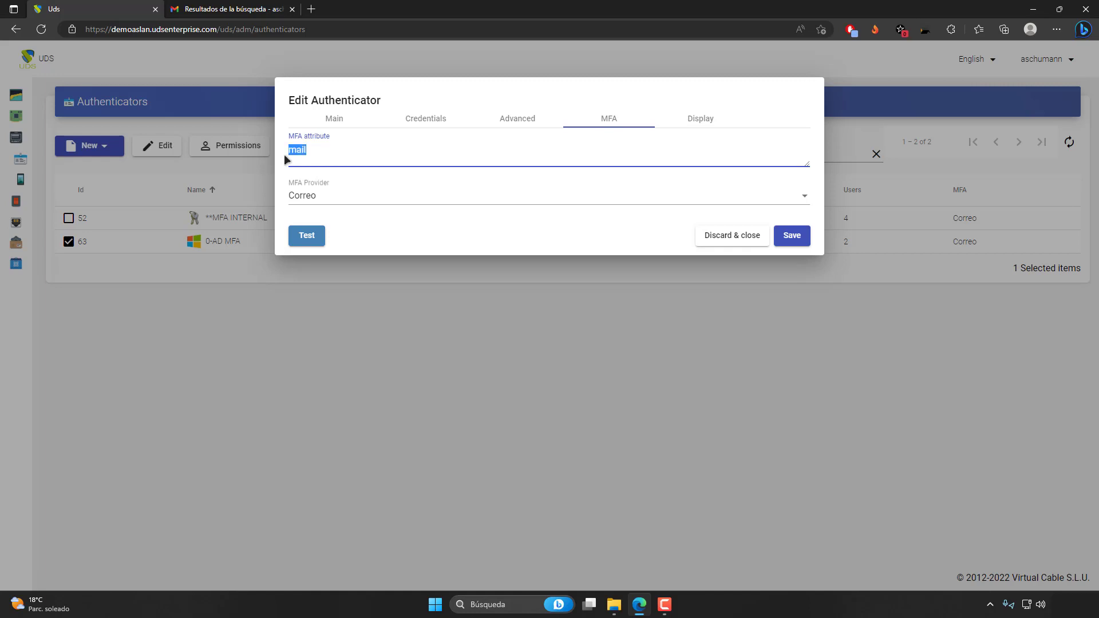
{"action": "left_click", "coordinate": [318, 154]}
{"action": "left_click", "coordinate": [735, 239]}
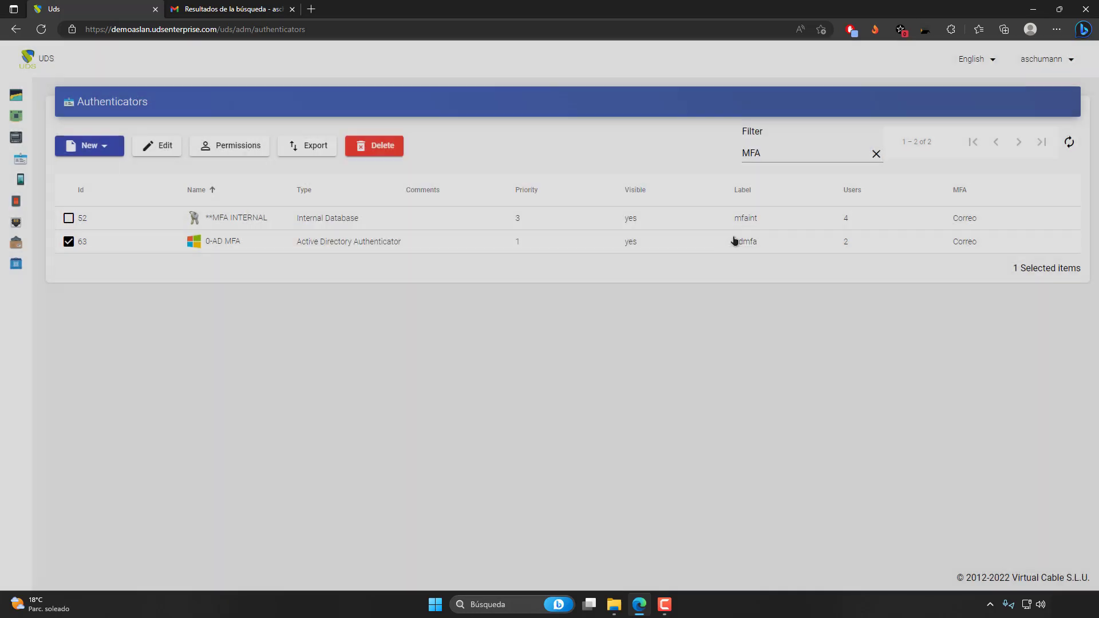
Open the list of users belonging to the **MFA INTERNAL authenticator.
{"action": "left_click", "coordinate": [258, 220]}
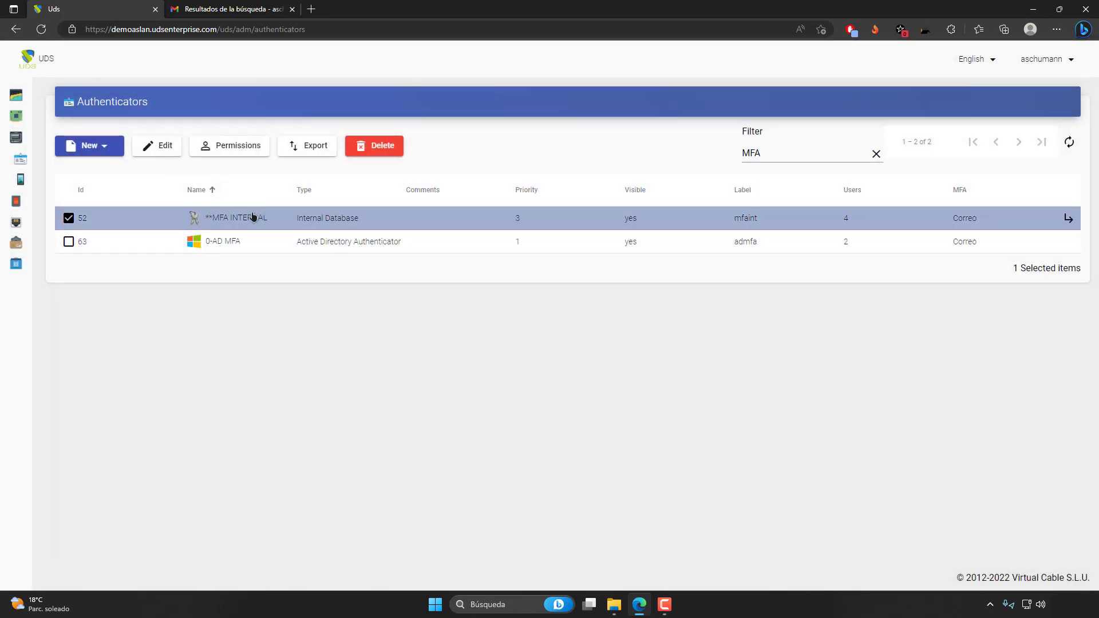
{"action": "double_click", "coordinate": [243, 223]}
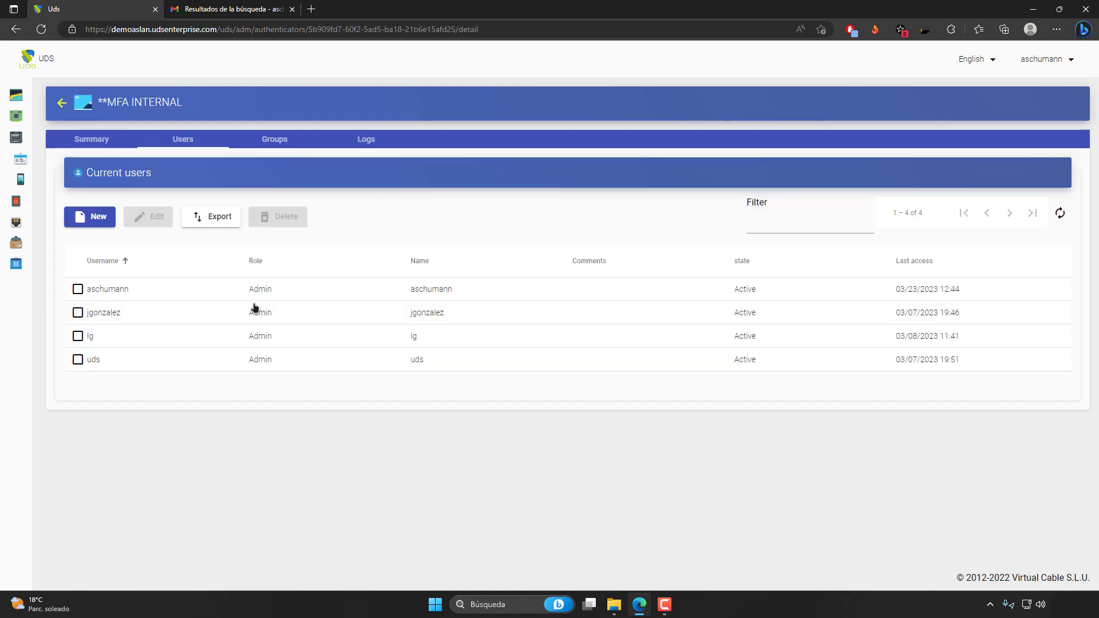
Inspect the email in the MFA field of the first listed **MFA INTERNAL user and save the dialog without changes.
{"action": "left_click", "coordinate": [264, 291]}
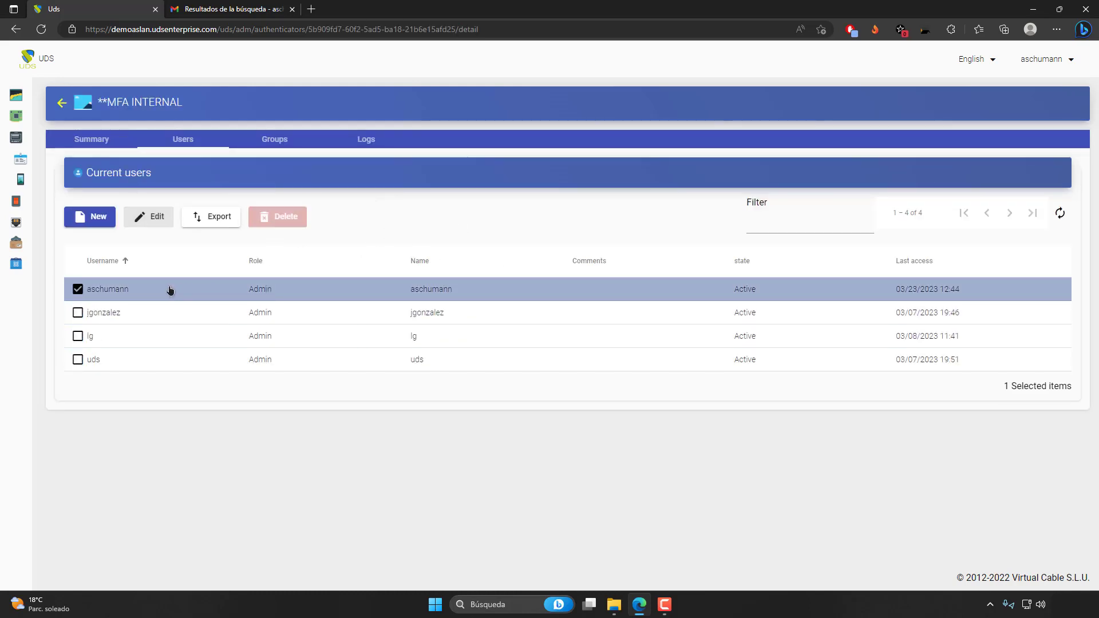
{"action": "left_click", "coordinate": [141, 217]}
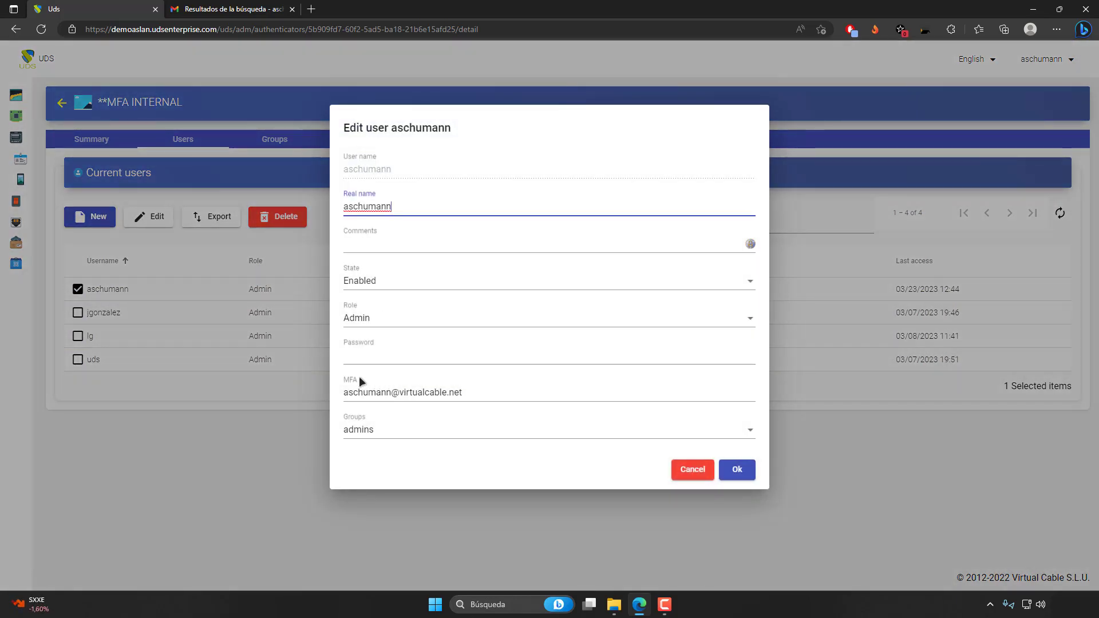
{"action": "left_click", "coordinate": [343, 383]}
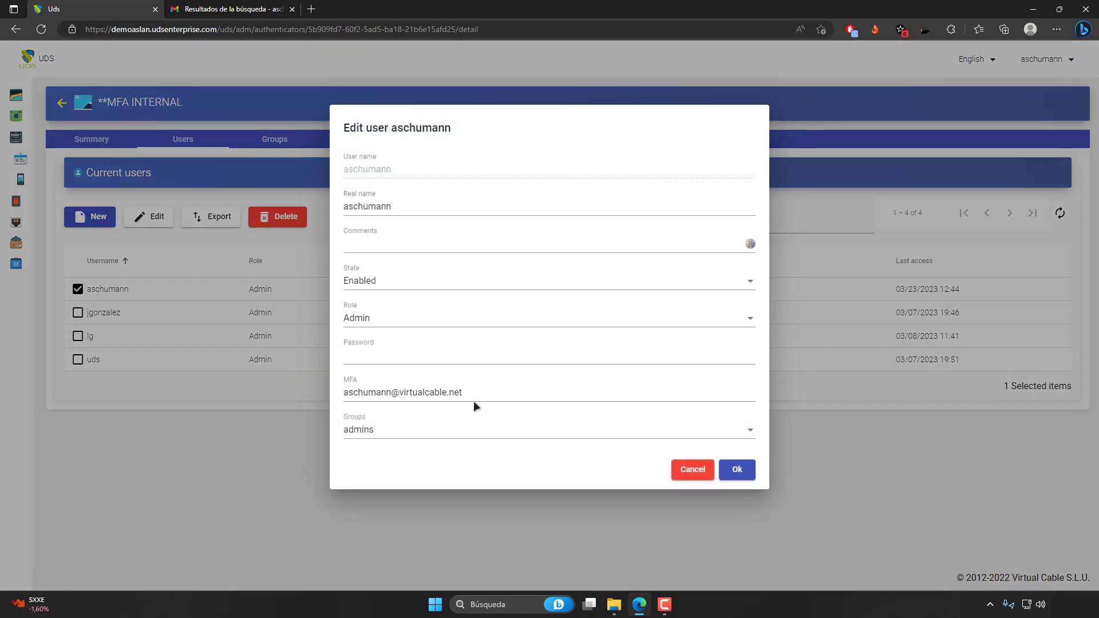
{"action": "left_click_drag", "start_coordinate": [473, 401], "coordinate": [327, 383]}
{"action": "left_click_drag", "start_coordinate": [472, 396], "coordinate": [326, 385]}
{"action": "left_click", "coordinate": [498, 388]}
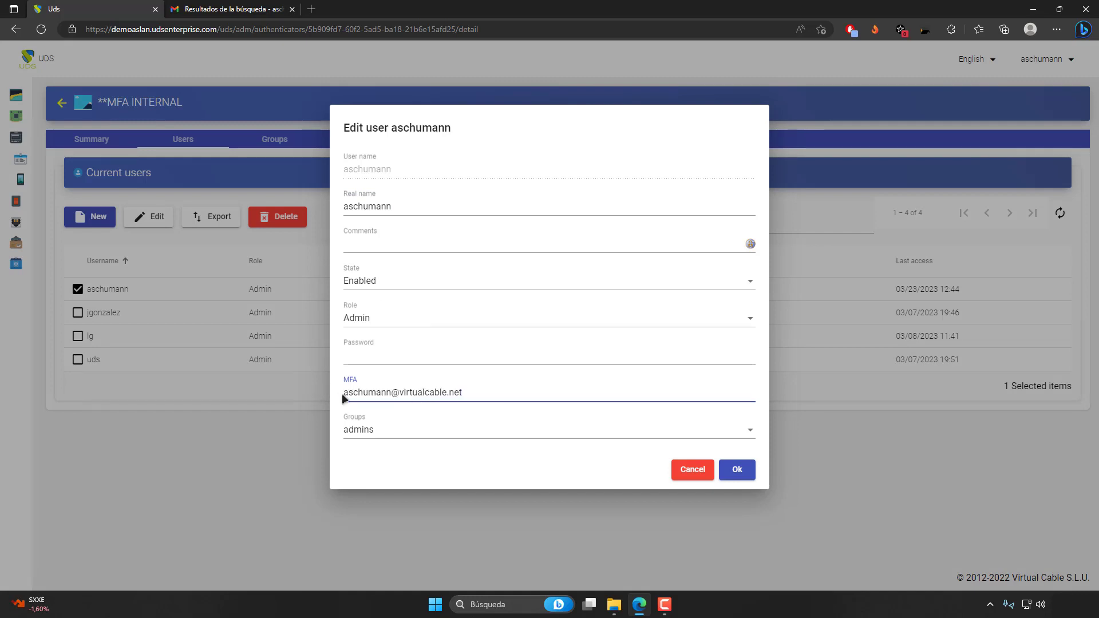
{"action": "left_click", "coordinate": [736, 471]}
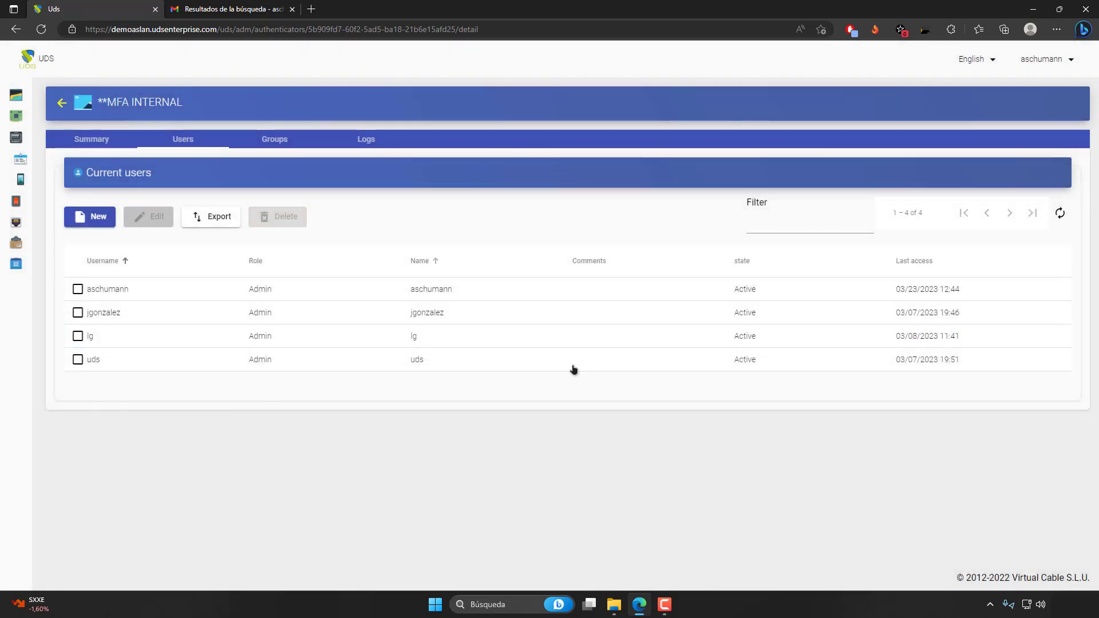
Log out of the administration dashboard and select **MFA INTERNAL as the login authenticator.
{"action": "left_click", "coordinate": [1044, 68]}
{"action": "left_click", "coordinate": [1048, 117]}
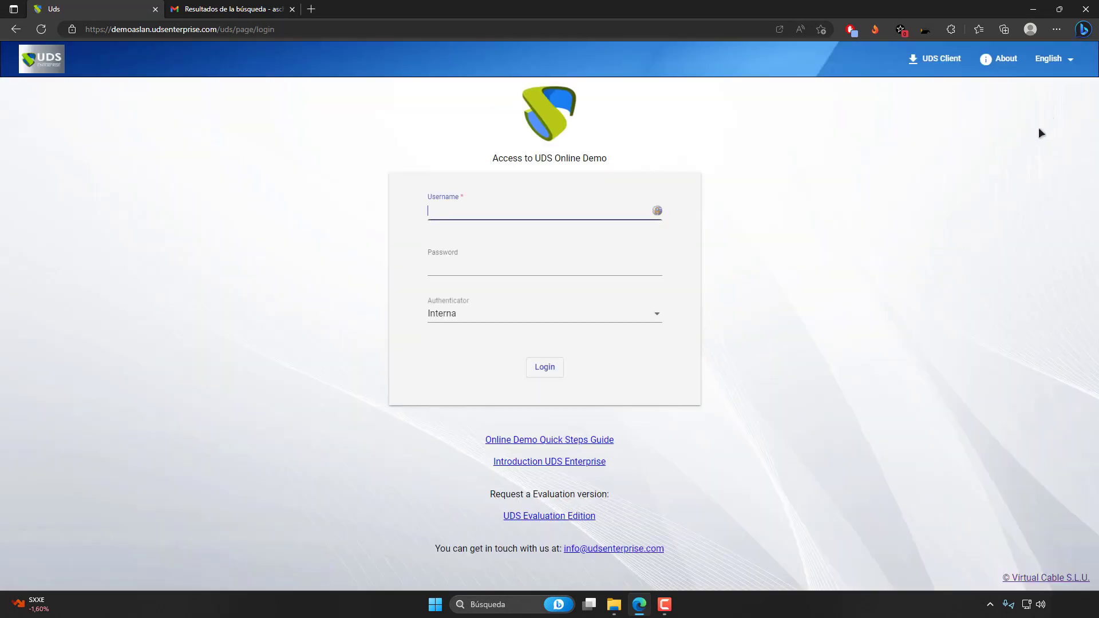
{"action": "left_click", "coordinate": [468, 319]}
{"action": "scroll", "coordinate": [548, 324], "scroll_direction": "down", "scroll_amount": 1}
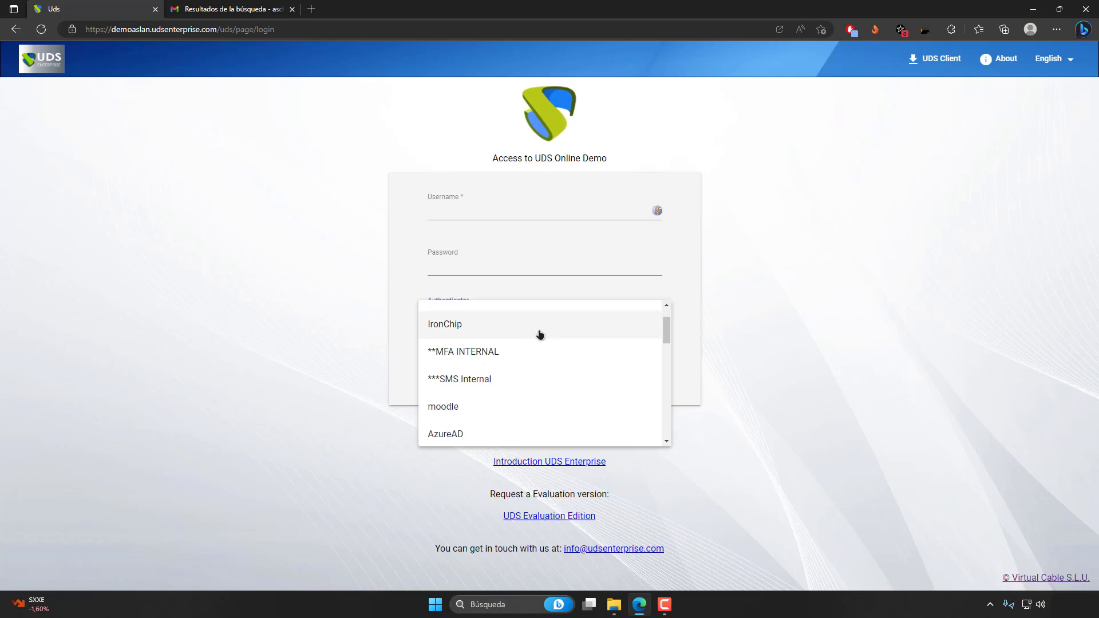
{"action": "left_click", "coordinate": [514, 355]}
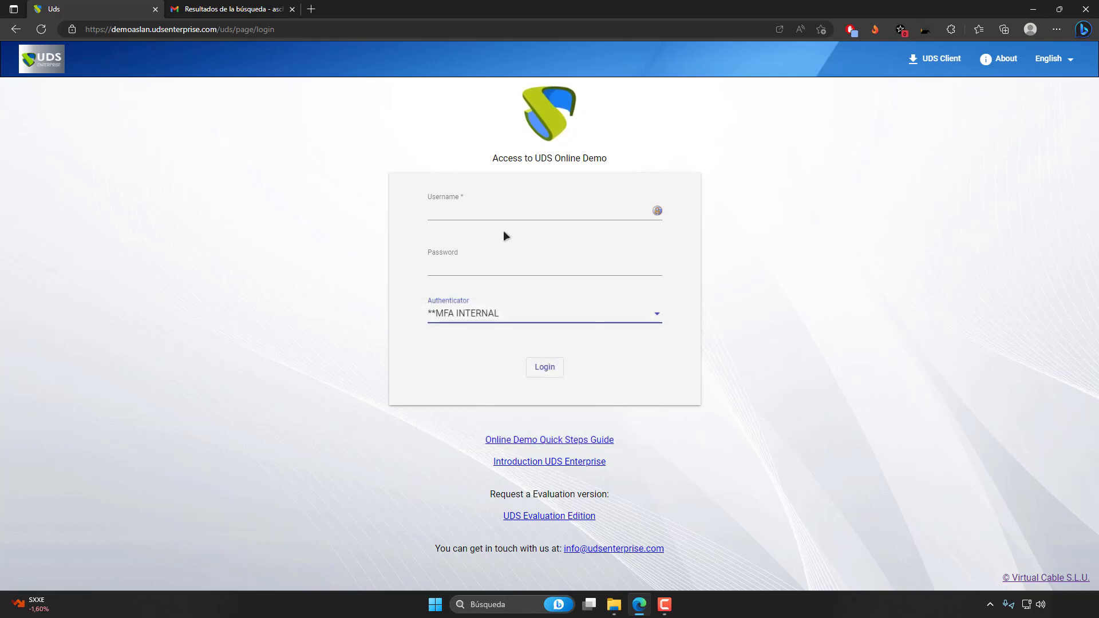
Enter the username and account password and log in through the **MFA INTERNAL authenticator.
{"action": "left_click", "coordinate": [490, 212]}
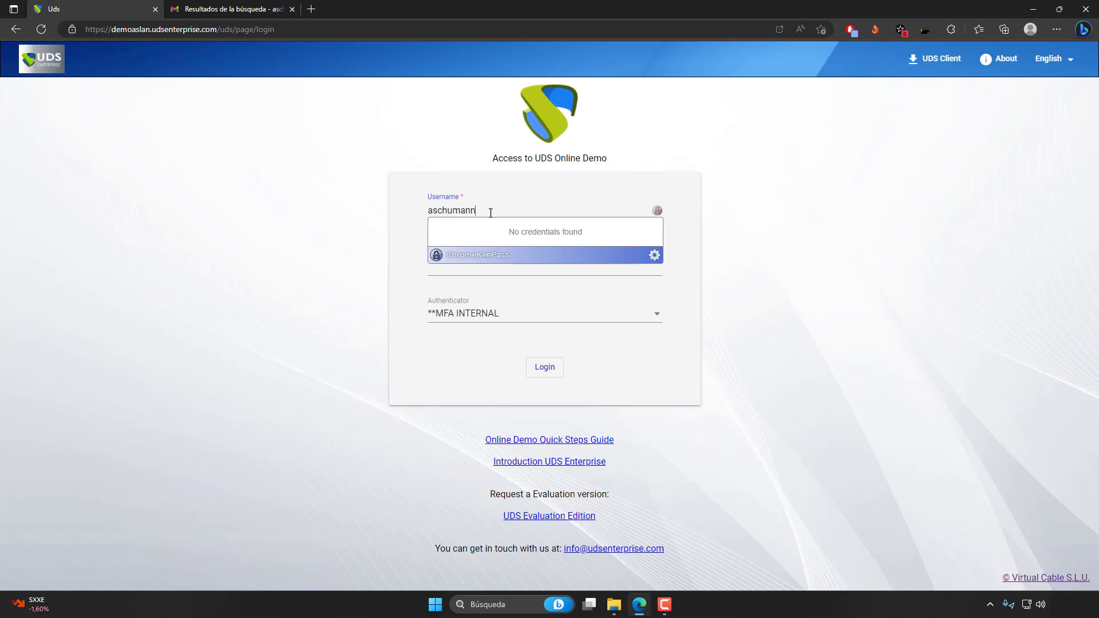
{"action": "key", "text": "Tab"}
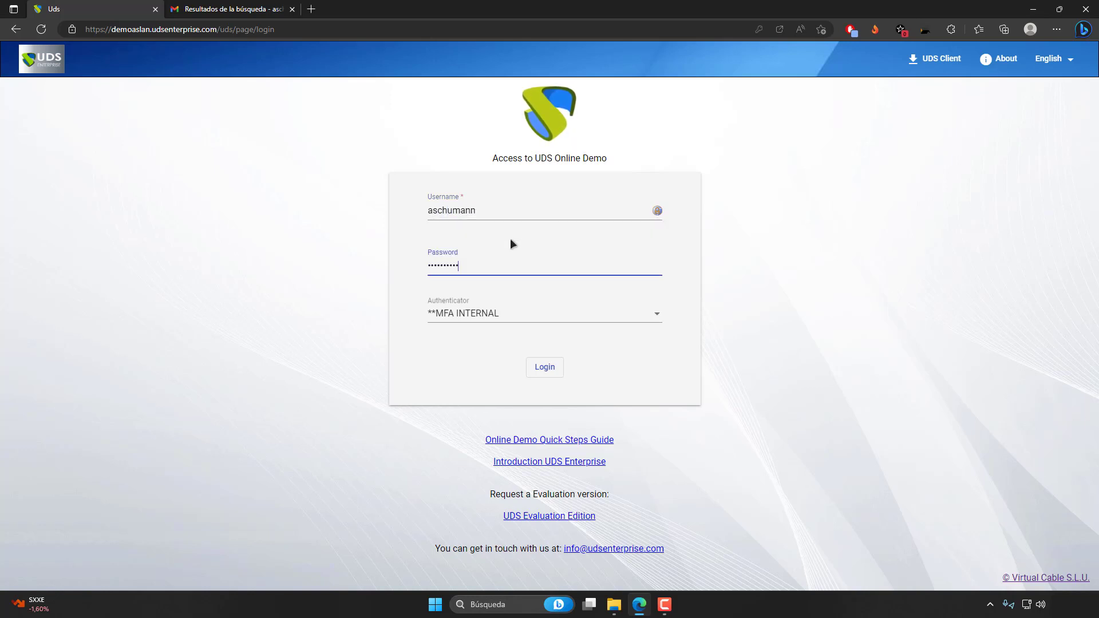
{"action": "left_click_drag", "start_coordinate": [489, 212], "coordinate": [425, 210]}
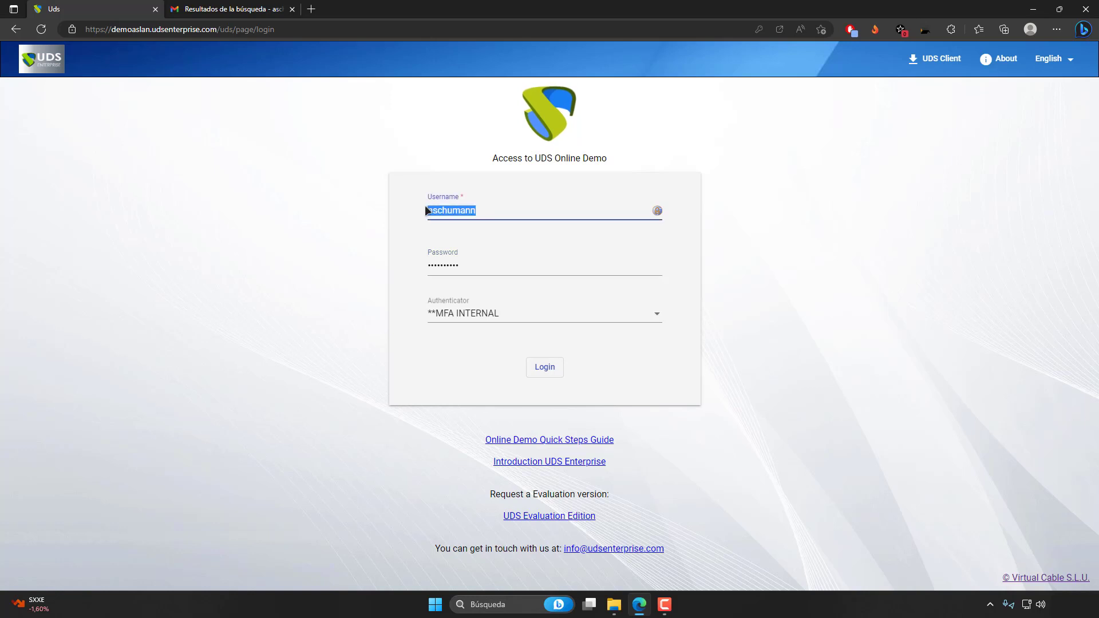
{"action": "left_click_drag", "start_coordinate": [488, 269], "coordinate": [382, 262]}
{"action": "left_click", "coordinate": [495, 374]}
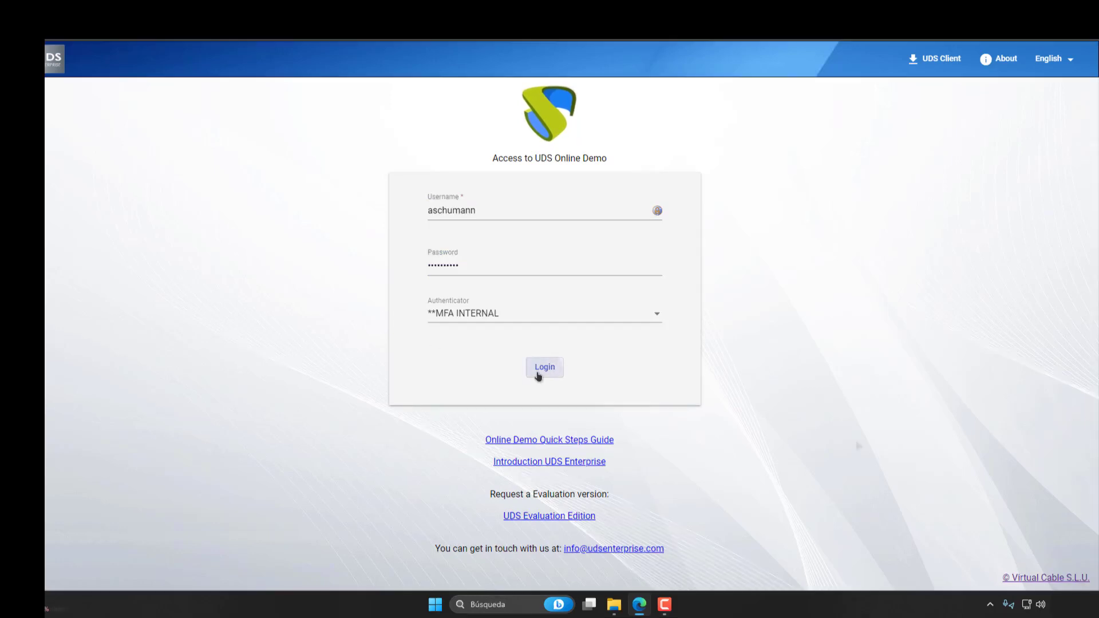
{"action": "left_click", "coordinate": [541, 369]}
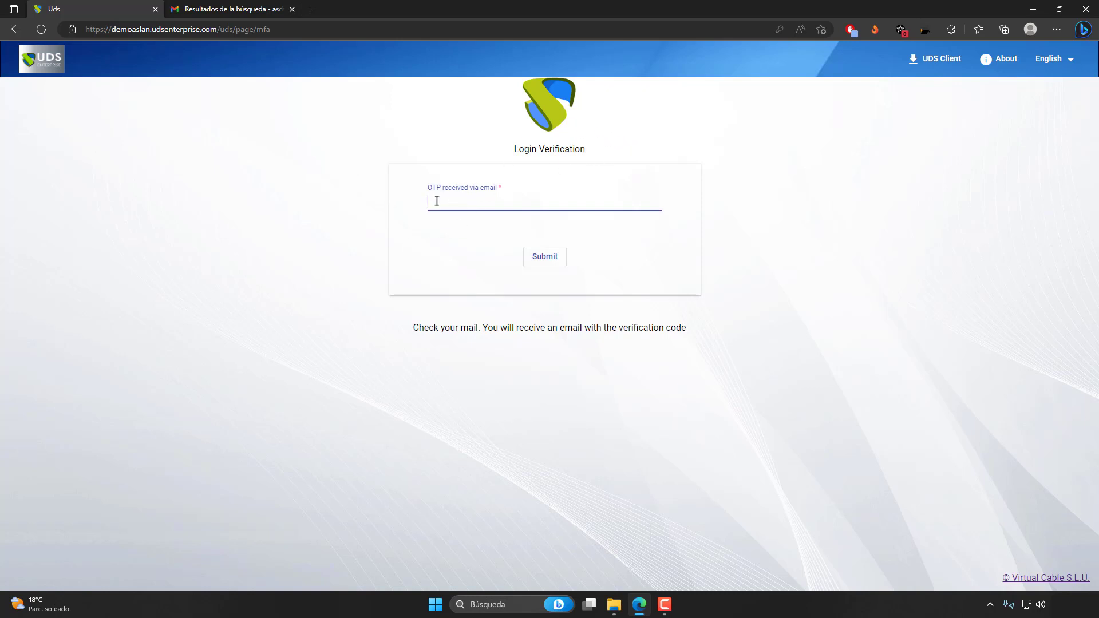
Switch to Gmail, open the newest Verification Code email and copy the access code from it.
{"action": "key", "text": "ctrl+Tab"}
{"action": "left_click", "coordinate": [277, 202]}
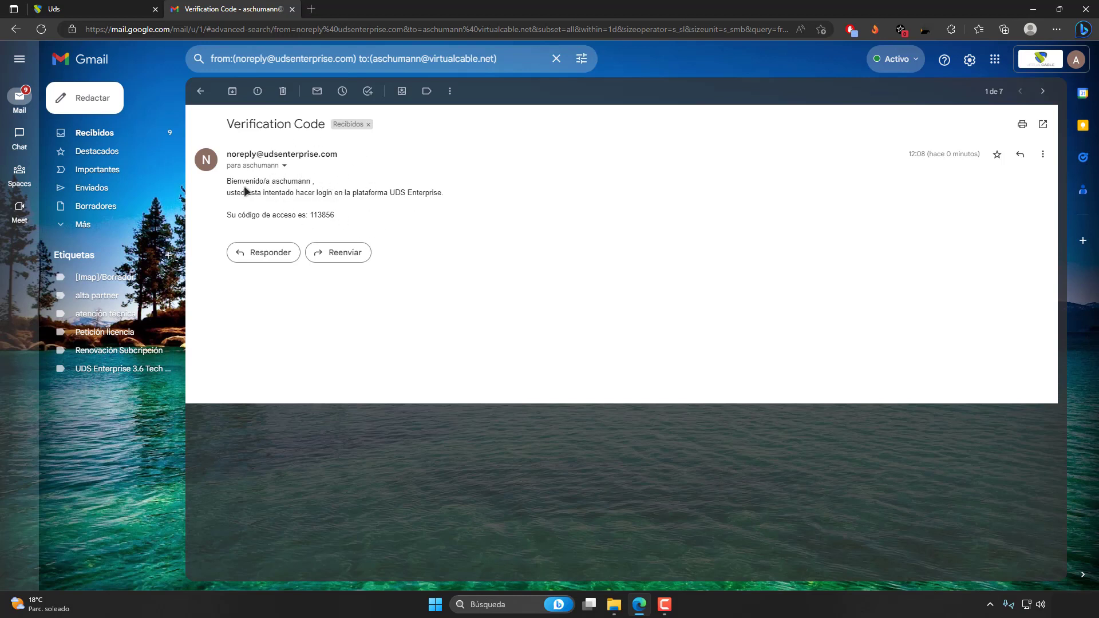
{"action": "left_click_drag", "start_coordinate": [224, 184], "coordinate": [449, 211]}
{"action": "left_click", "coordinate": [338, 193]}
{"action": "left_click_drag", "start_coordinate": [275, 181], "coordinate": [317, 214]}
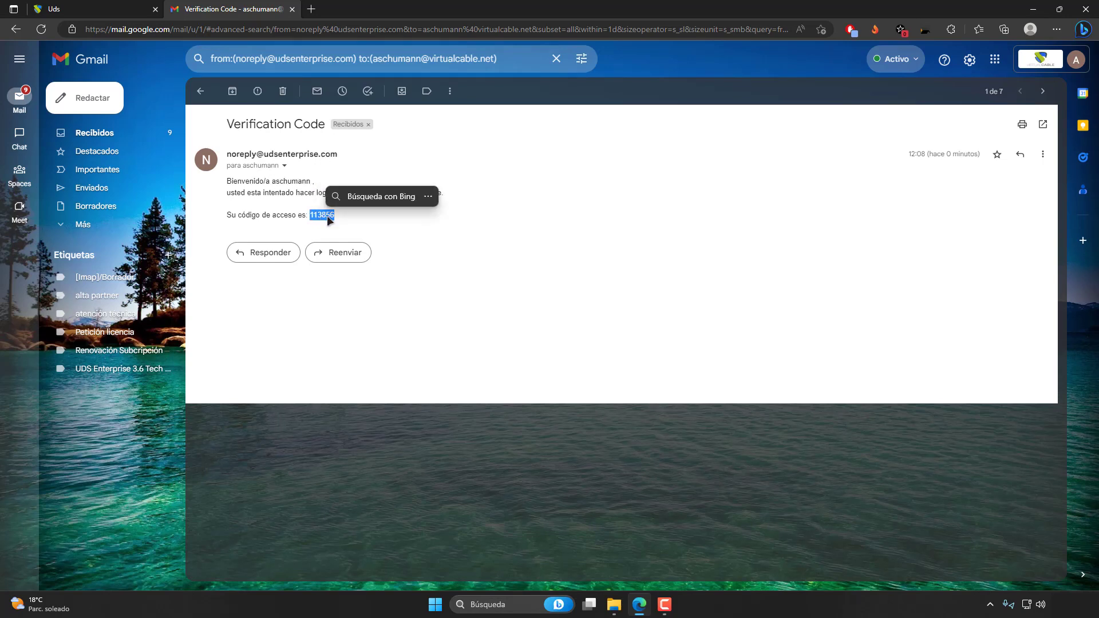
{"action": "right_click", "coordinate": [319, 214]}
{"action": "left_click", "coordinate": [343, 226]}
Return to the UDS login verification page, paste the emailed verification code into the OTP field and submit it.
{"action": "left_click", "coordinate": [135, 22]}
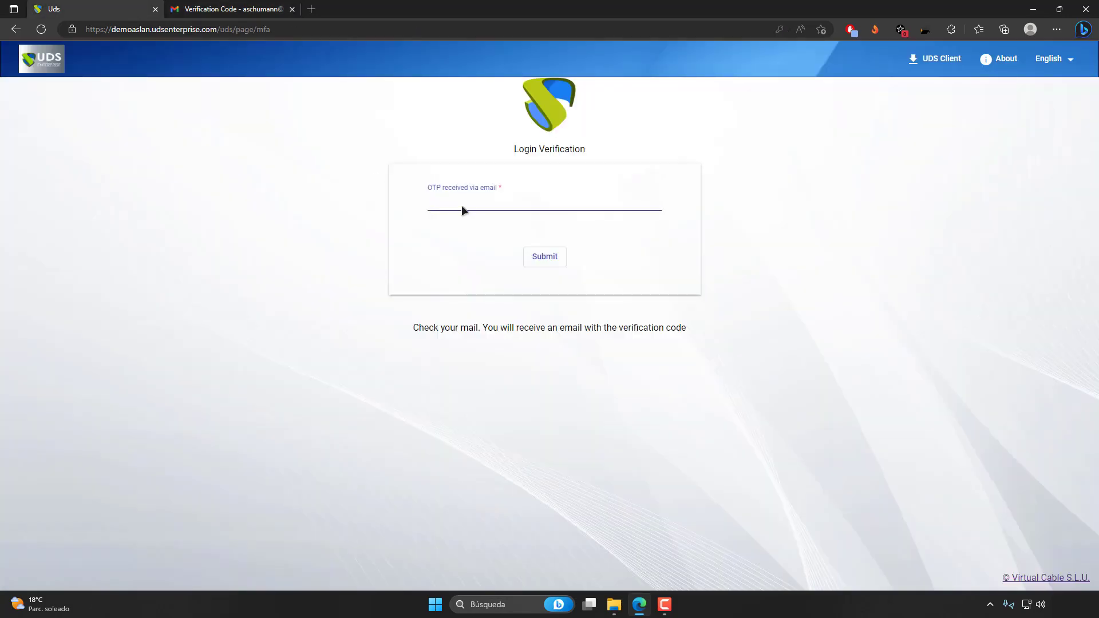
{"action": "left_click", "coordinate": [536, 259]}
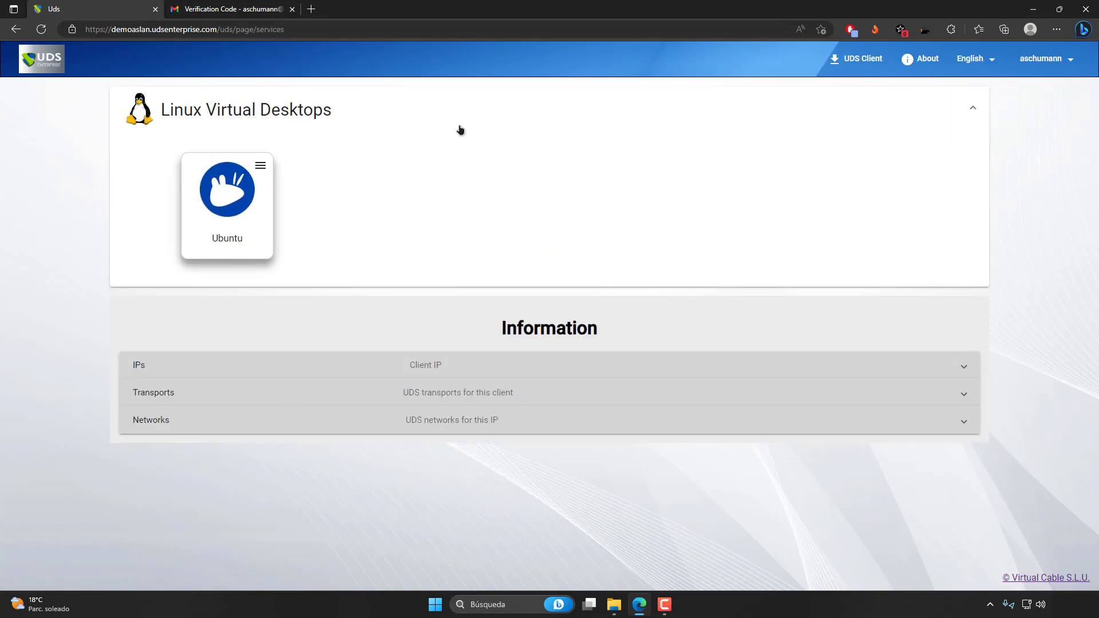
{"action": "left_click", "coordinate": [435, 130]}
{"action": "left_click", "coordinate": [295, 110]}
Log out of UDS and open the demoaslan UDS login page in a new InPrivate window.
{"action": "left_click", "coordinate": [1058, 61]}
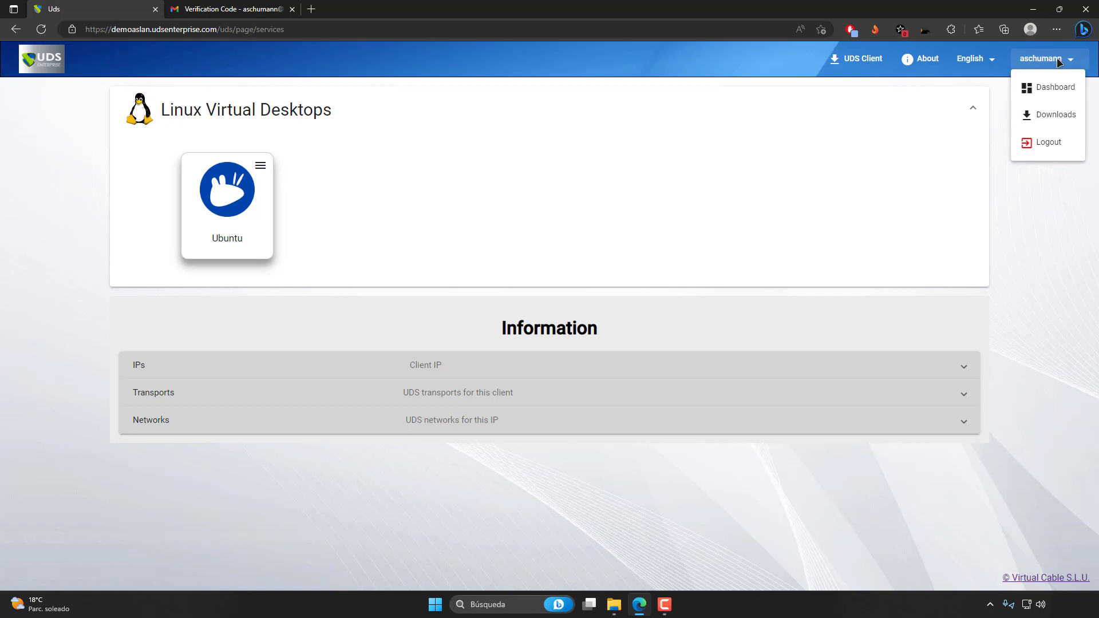
{"action": "left_click", "coordinate": [1048, 143]}
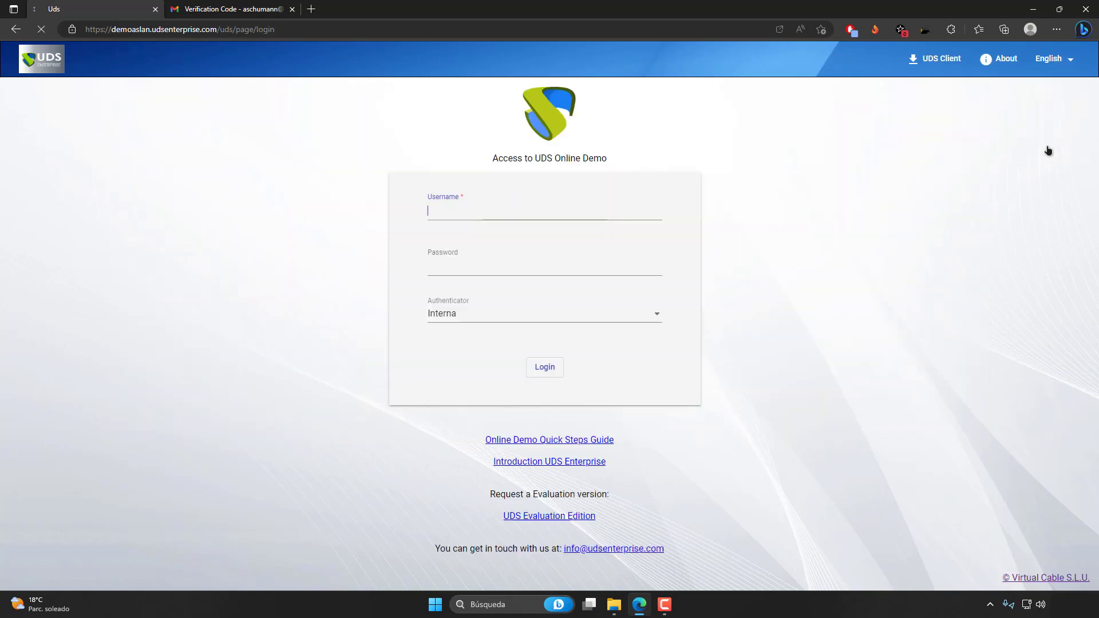
{"action": "left_click", "coordinate": [1057, 30]}
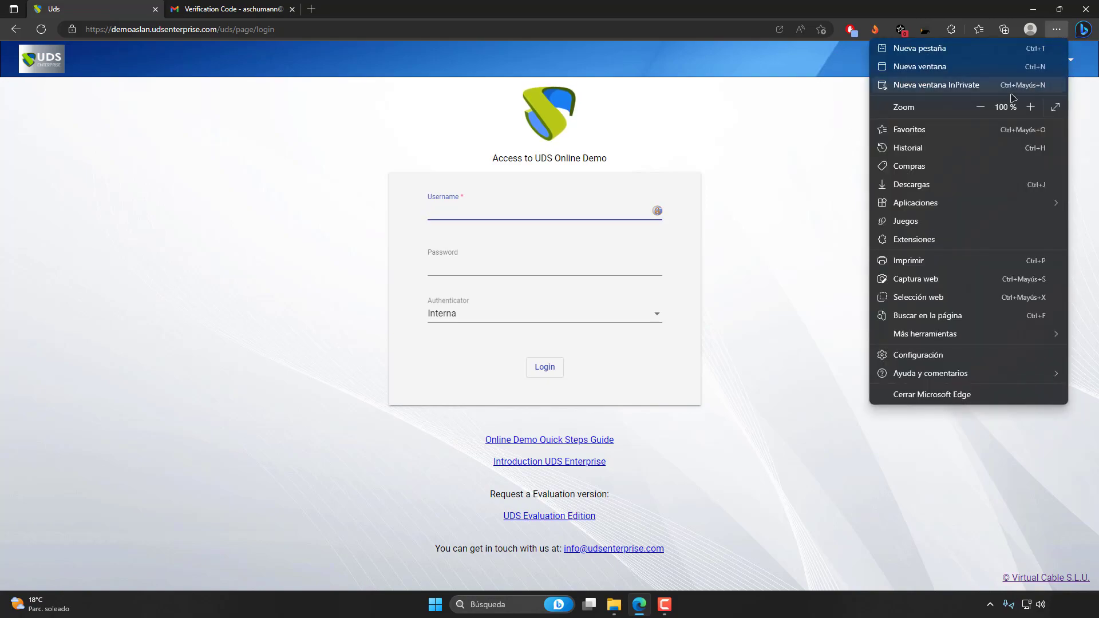
{"action": "left_click", "coordinate": [963, 85]}
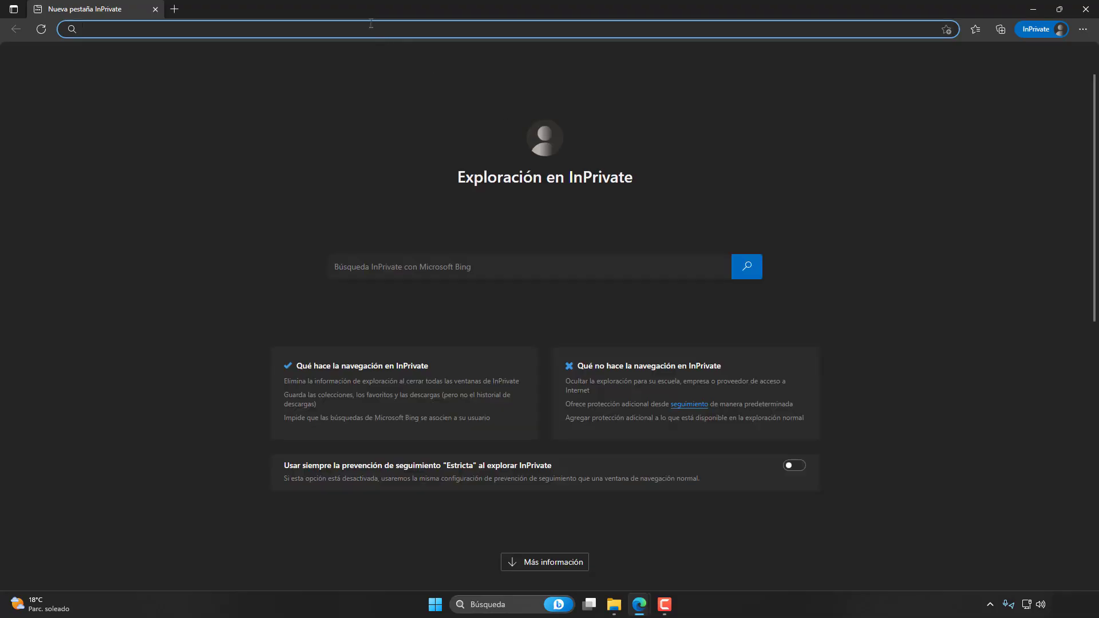
{"action": "type", "text": "demoaslan.udsenterprise.com"}
{"action": "key", "text": "Return"}
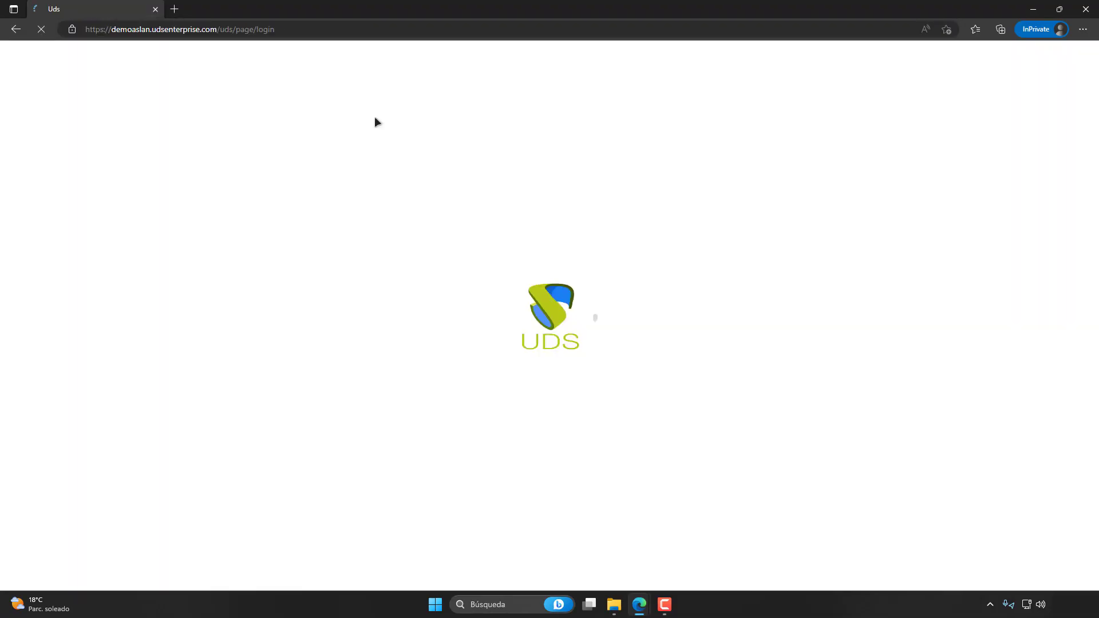
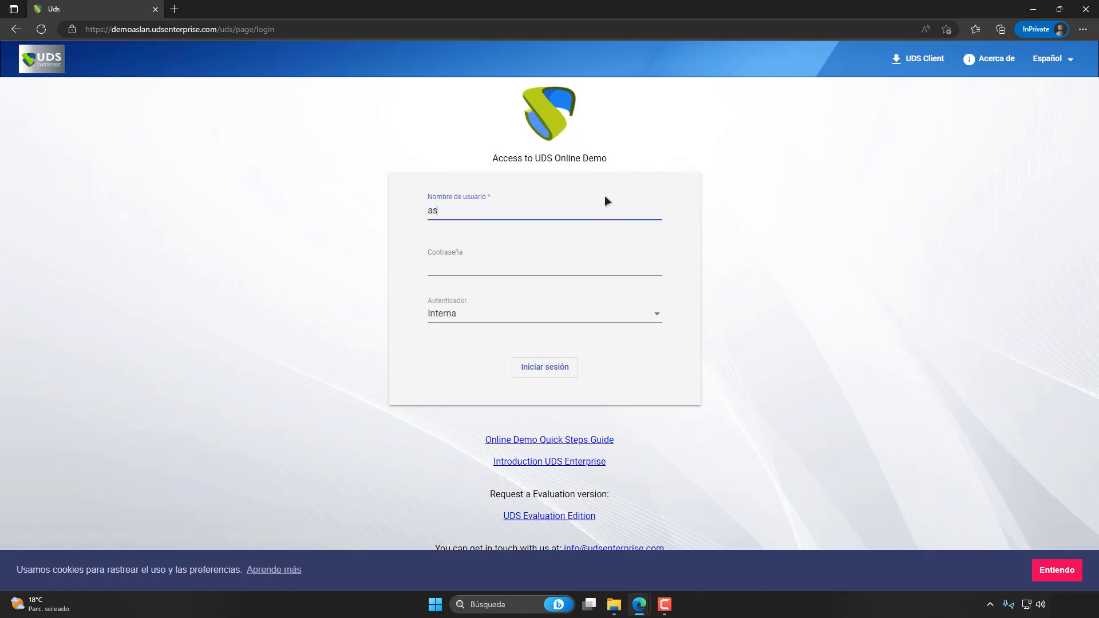
Log in through the Interna authenticator with the administrator's username and account password.
{"action": "key", "text": "Tab"}
{"action": "type", "text": "•••••"}
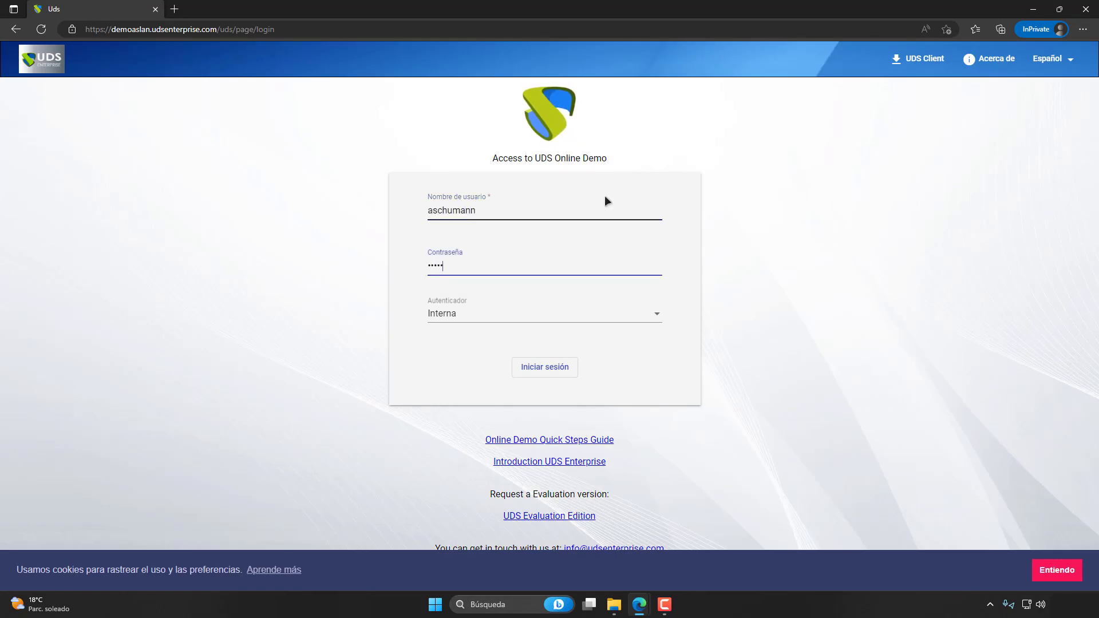
{"action": "type", "text": "•••••"}
{"action": "key", "text": "Return"}
Go to the multifactor authentication list in the control panel and open the Correo provider for editing.
{"action": "left_click", "coordinate": [1023, 69]}
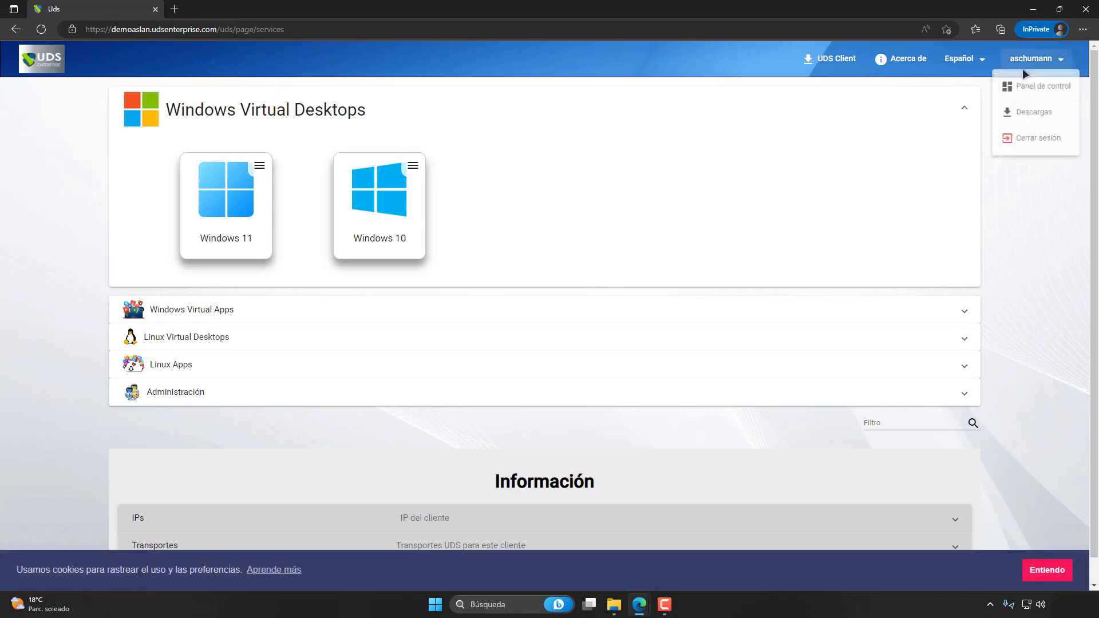
{"action": "left_click", "coordinate": [1043, 86]}
{"action": "left_click", "coordinate": [59, 137]}
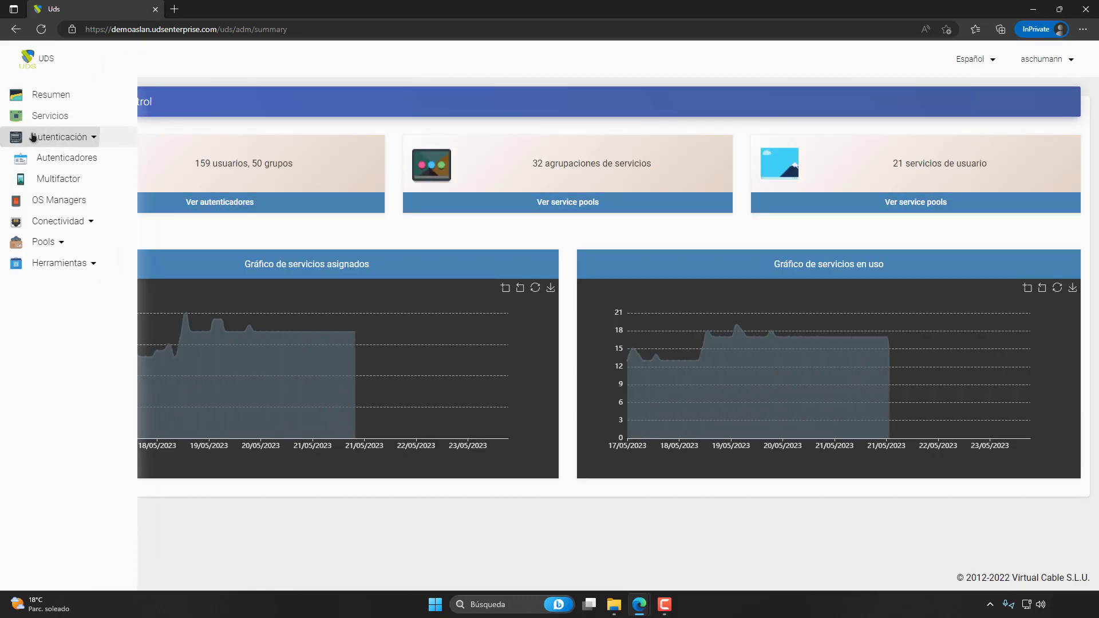
{"action": "left_click", "coordinate": [68, 157]}
{"action": "left_click", "coordinate": [60, 179]}
{"action": "double_click", "coordinate": [166, 217]}
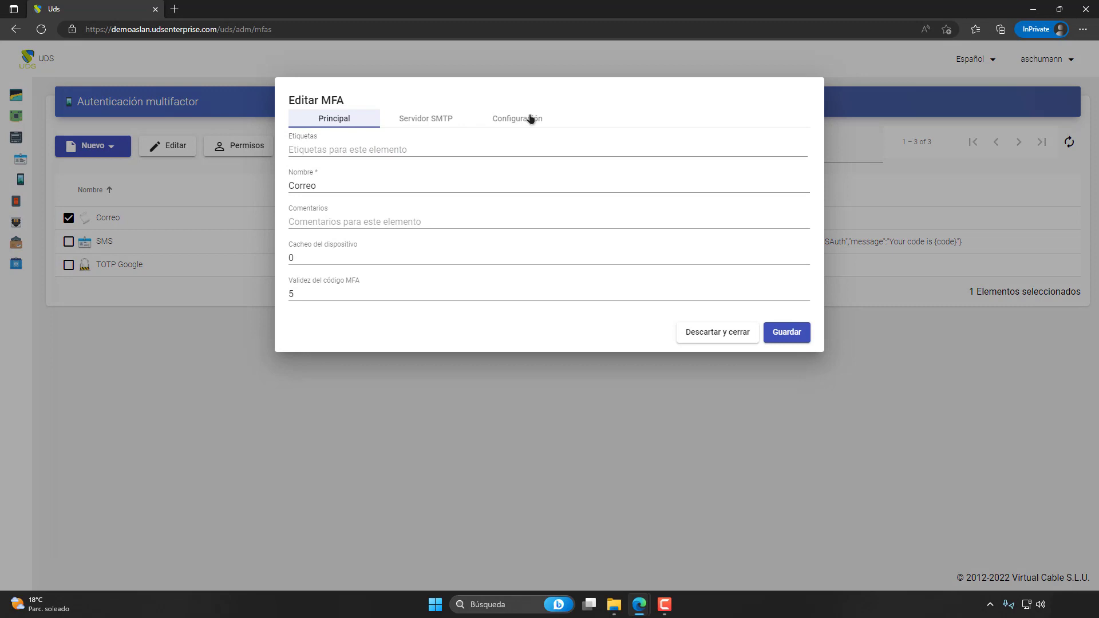
Enable HTML in the configuration of the Correo provider, enlarge the HTML mail field, and save the provider.
{"action": "left_click", "coordinate": [531, 117]}
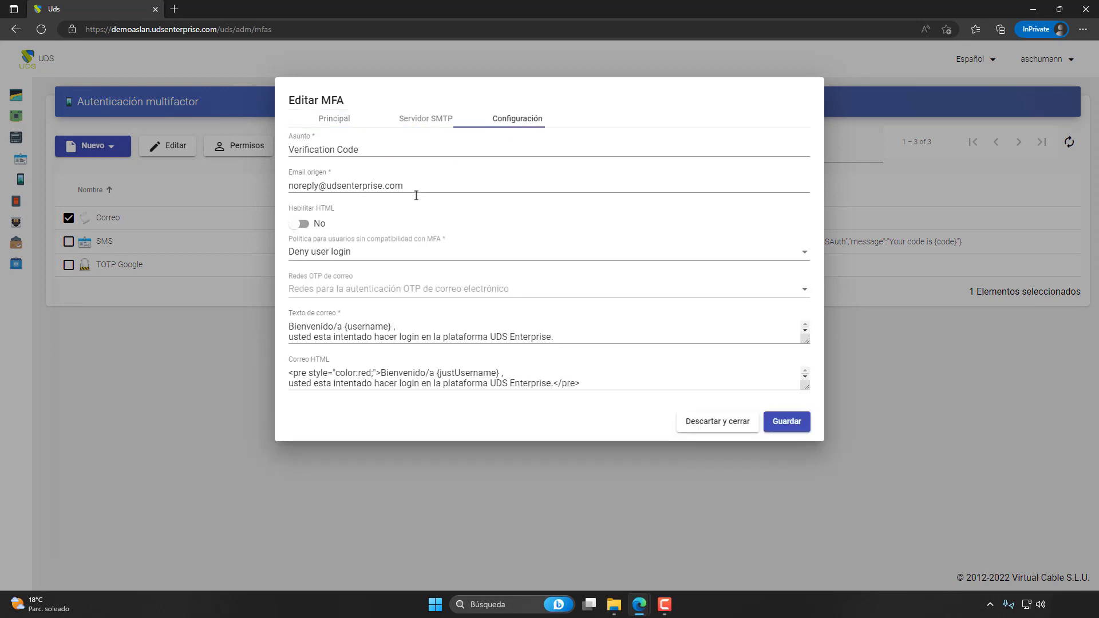
{"action": "left_click", "coordinate": [299, 223]}
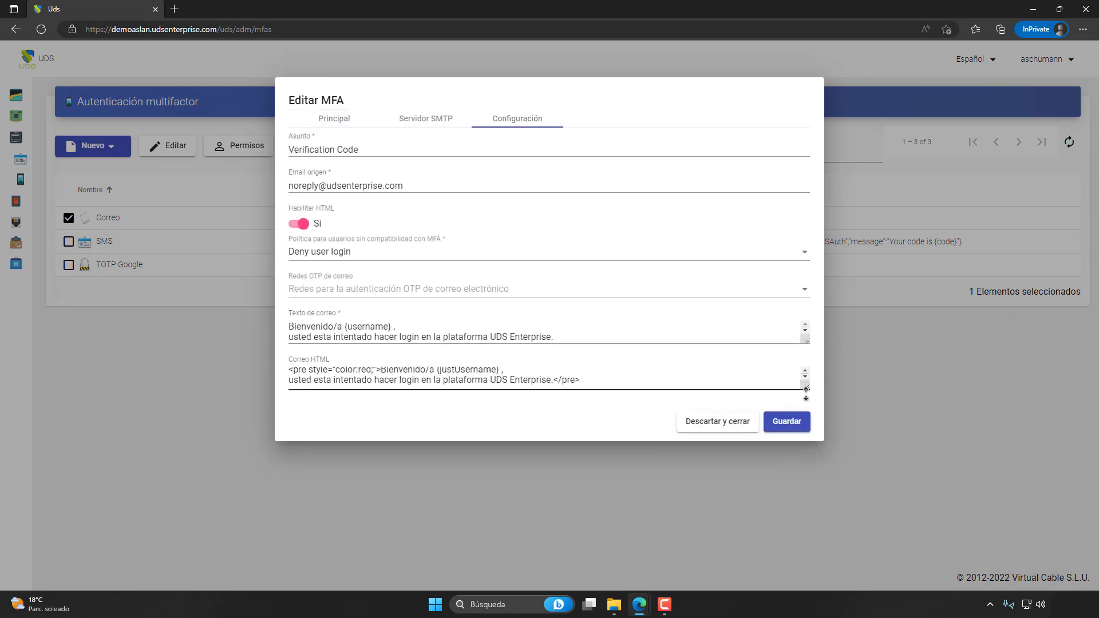
{"action": "left_click_drag", "start_coordinate": [807, 388], "coordinate": [806, 432]}
{"action": "left_click", "coordinate": [785, 464]}
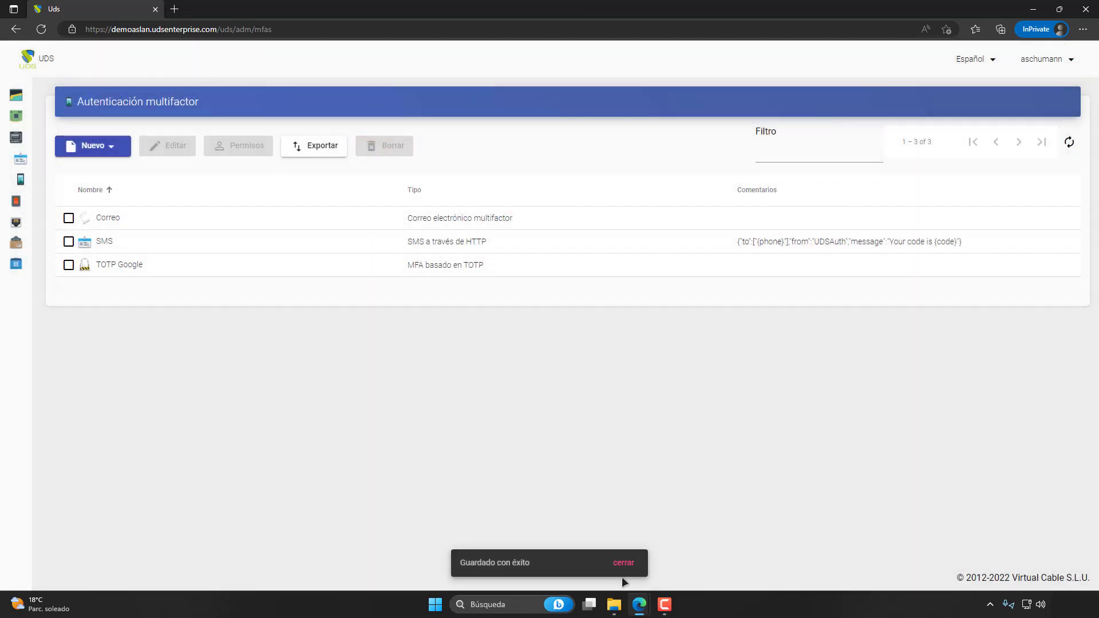
Switch back to the regular browser window's UDS login page and select the **MFA INTERNAL authenticator.
{"action": "mouse_move", "coordinate": [642, 610]}
{"action": "left_click", "coordinate": [624, 566]}
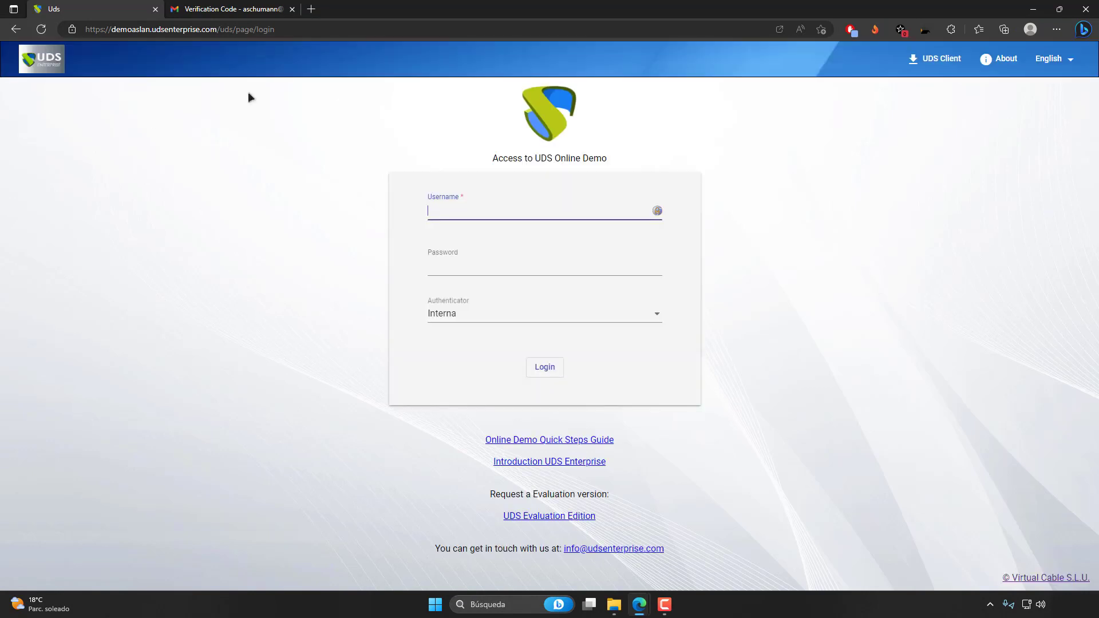
{"action": "left_click", "coordinate": [488, 318]}
{"action": "scroll", "coordinate": [507, 344], "scroll_direction": "down", "scroll_amount": 1}
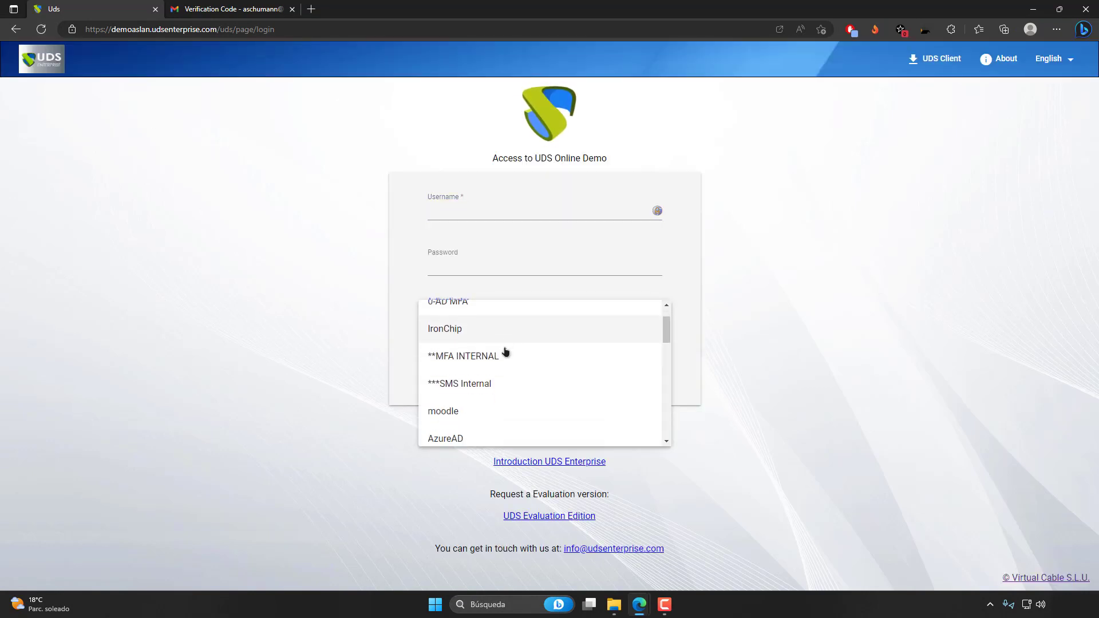
{"action": "left_click", "coordinate": [491, 355]}
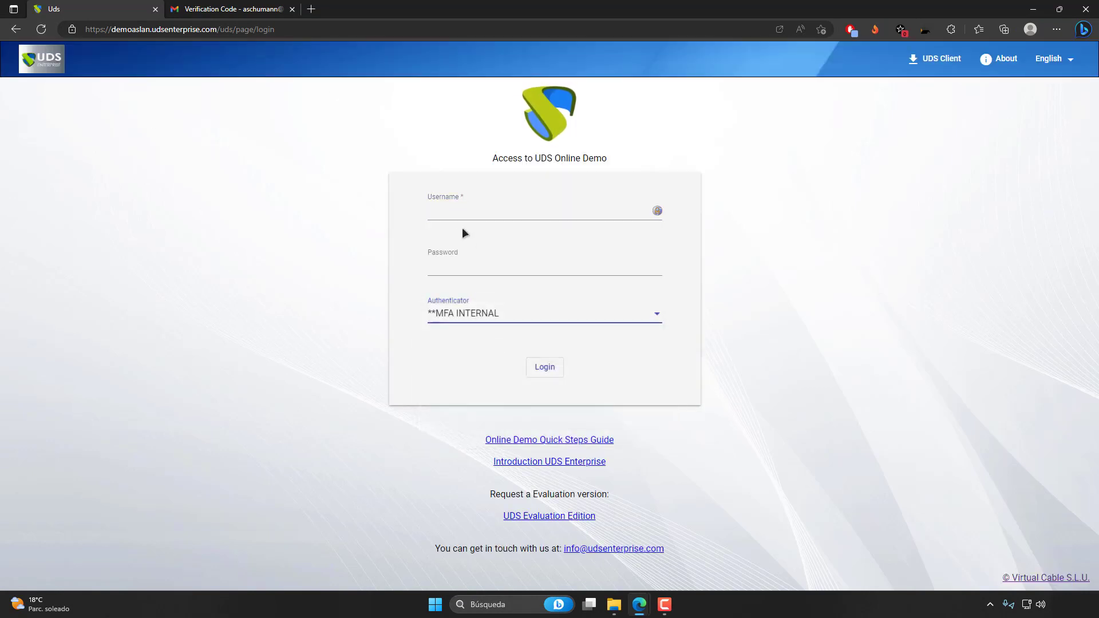
Enter the account's username and password for the **MFA INTERNAL authenticator and log in.
{"action": "left_click", "coordinate": [456, 212]}
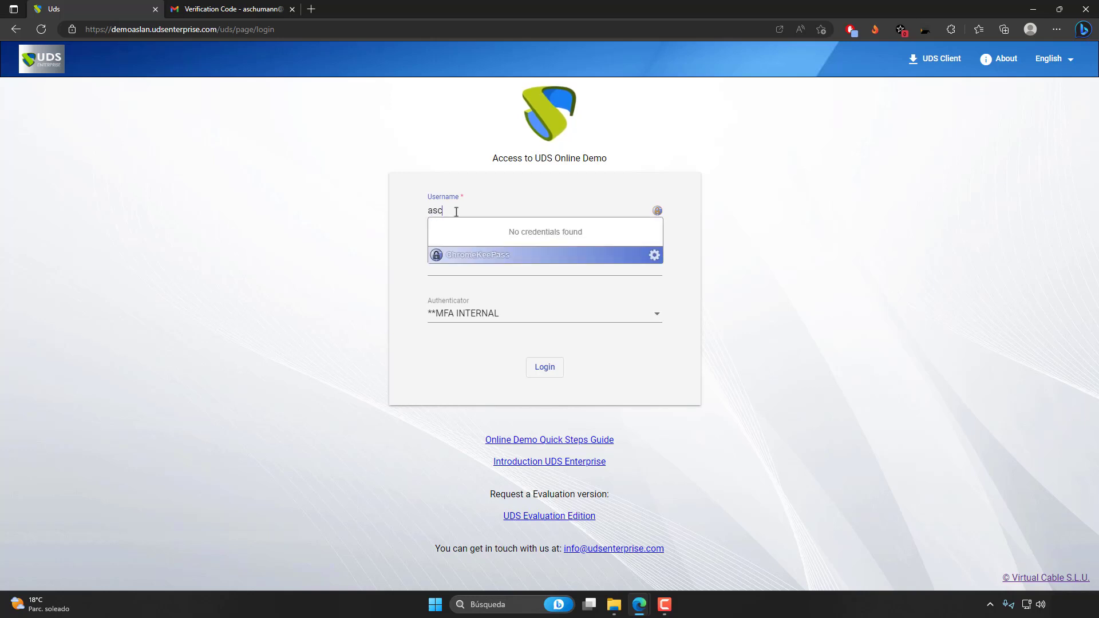
{"action": "key", "text": "Tab"}
{"action": "type", "text": "••••••••••"}
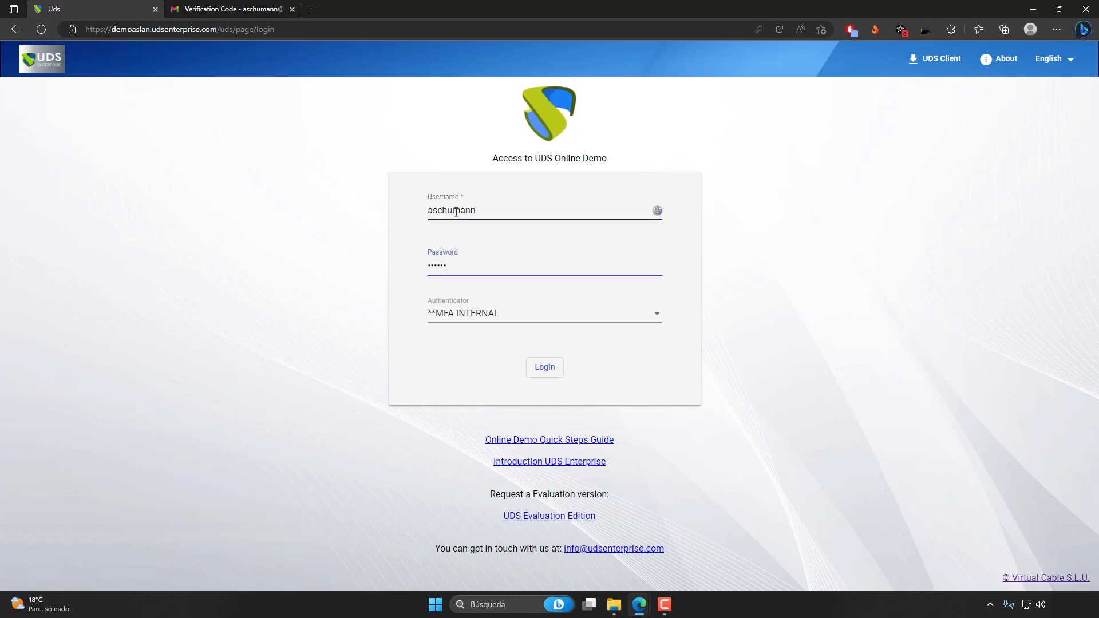
{"action": "left_click", "coordinate": [543, 367]}
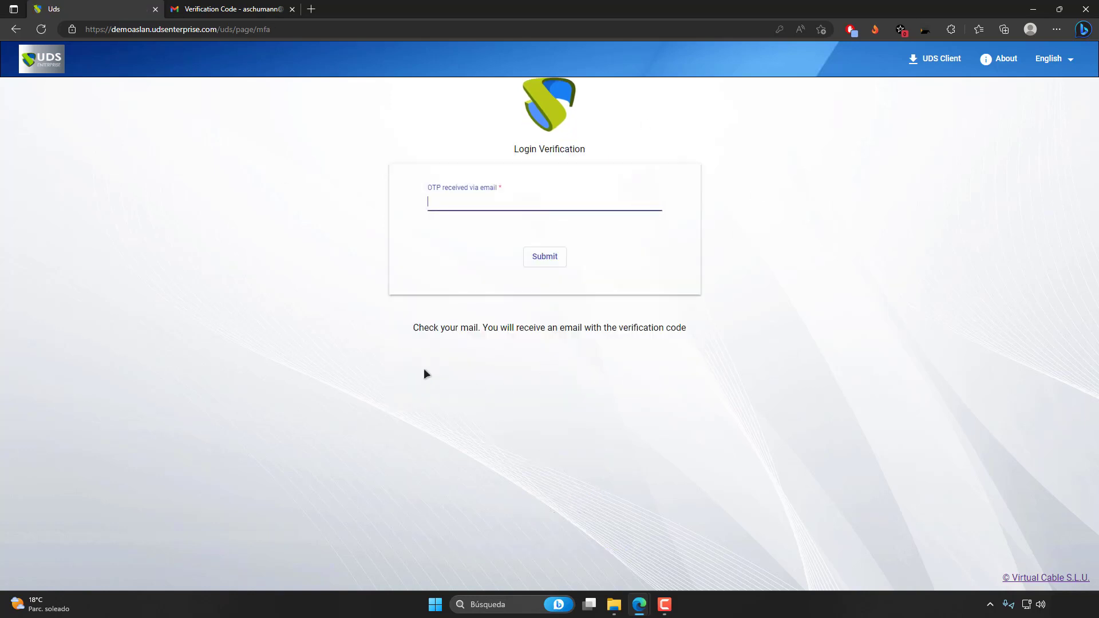
Switch to Gmail, return to the search results, refresh them, and open the newest Verification Code conversation.
{"action": "left_click", "coordinate": [255, 10]}
{"action": "left_click", "coordinate": [200, 92]}
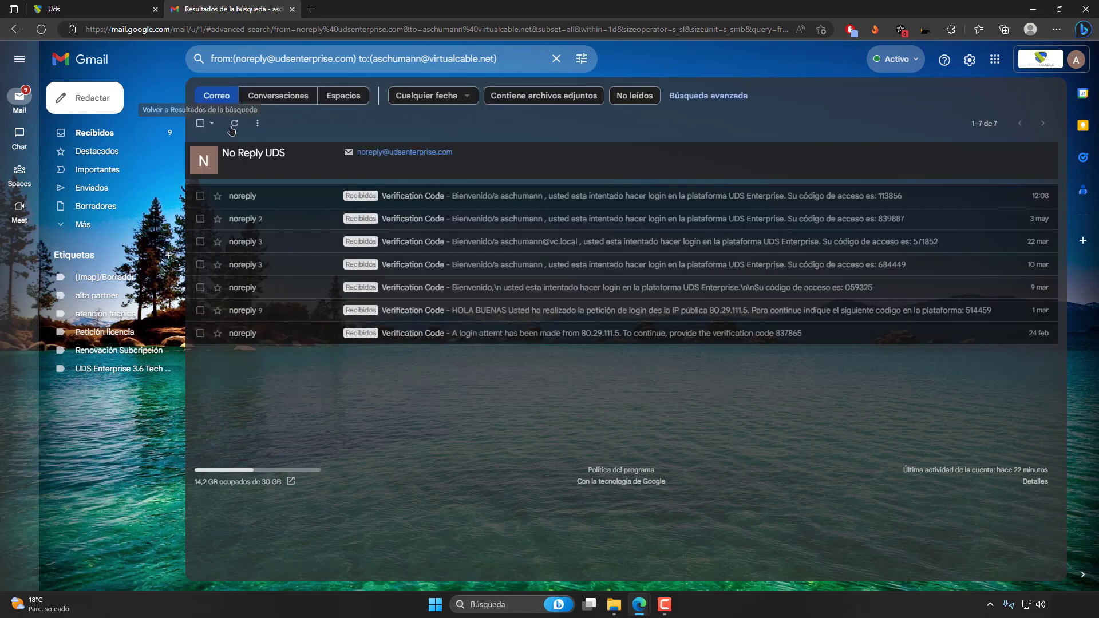
{"action": "left_click", "coordinate": [235, 123]}
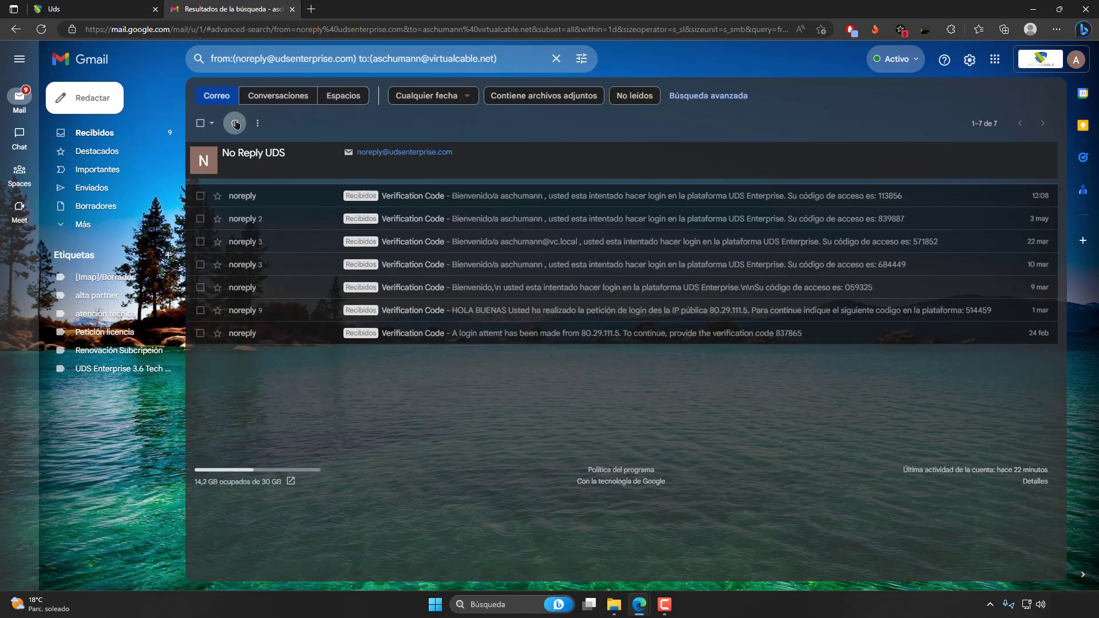
{"action": "left_click", "coordinate": [308, 198]}
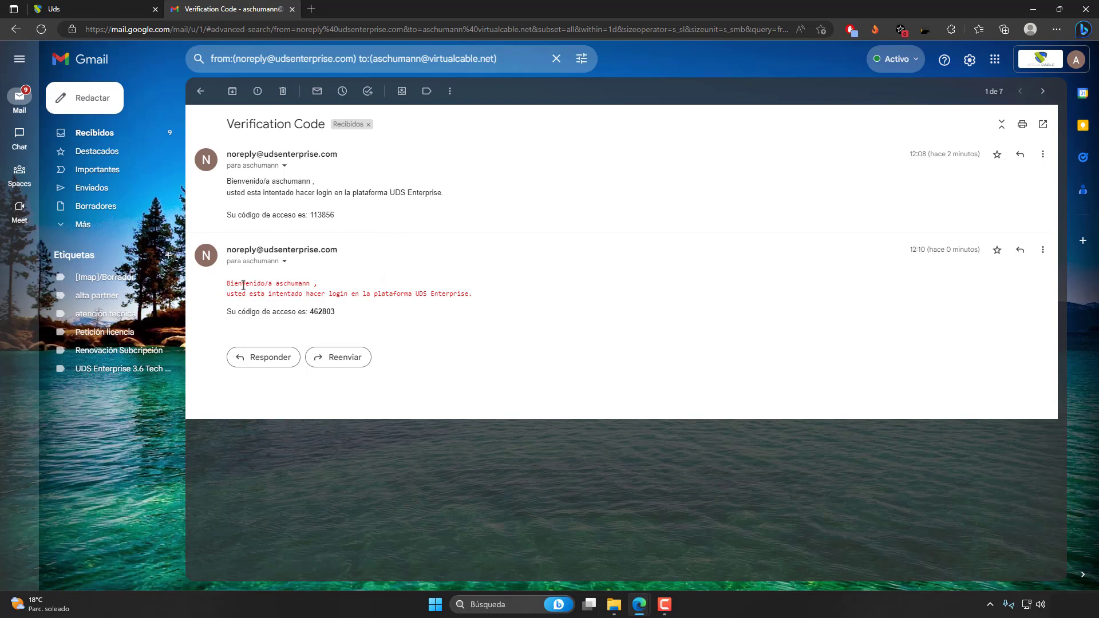
Compare the HTML-formatted verification email with the earlier plain-text one in the conversation.
{"action": "left_click_drag", "start_coordinate": [226, 282], "coordinate": [475, 294]}
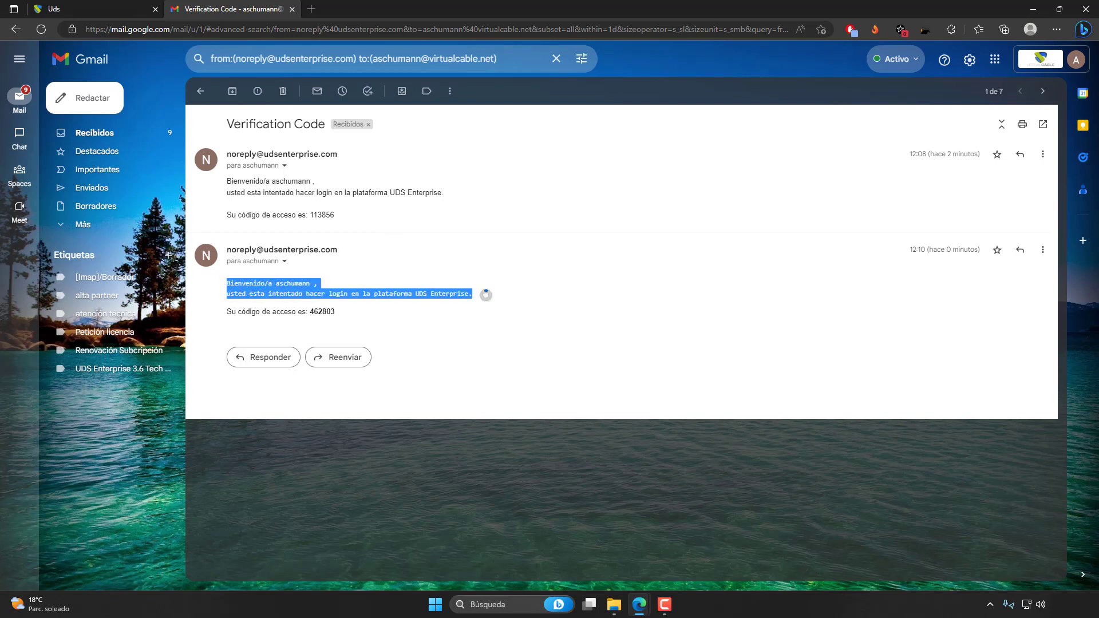
{"action": "double_click", "coordinate": [451, 294]}
{"action": "triple_click", "coordinate": [404, 303]}
{"action": "left_click", "coordinate": [342, 310]}
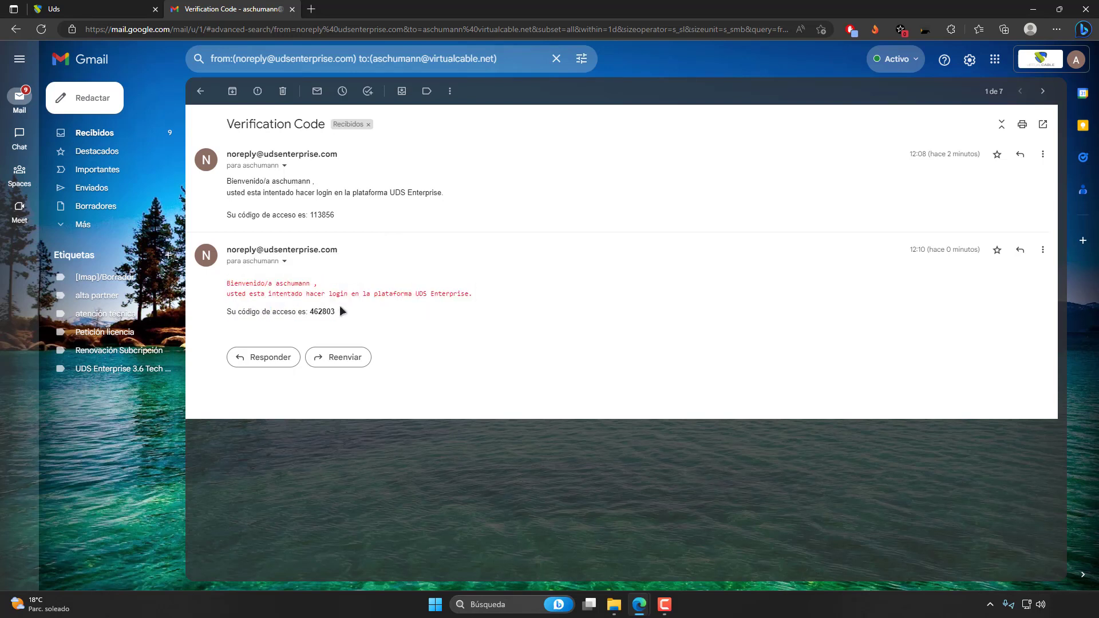
{"action": "left_click_drag", "start_coordinate": [479, 295], "coordinate": [230, 276]}
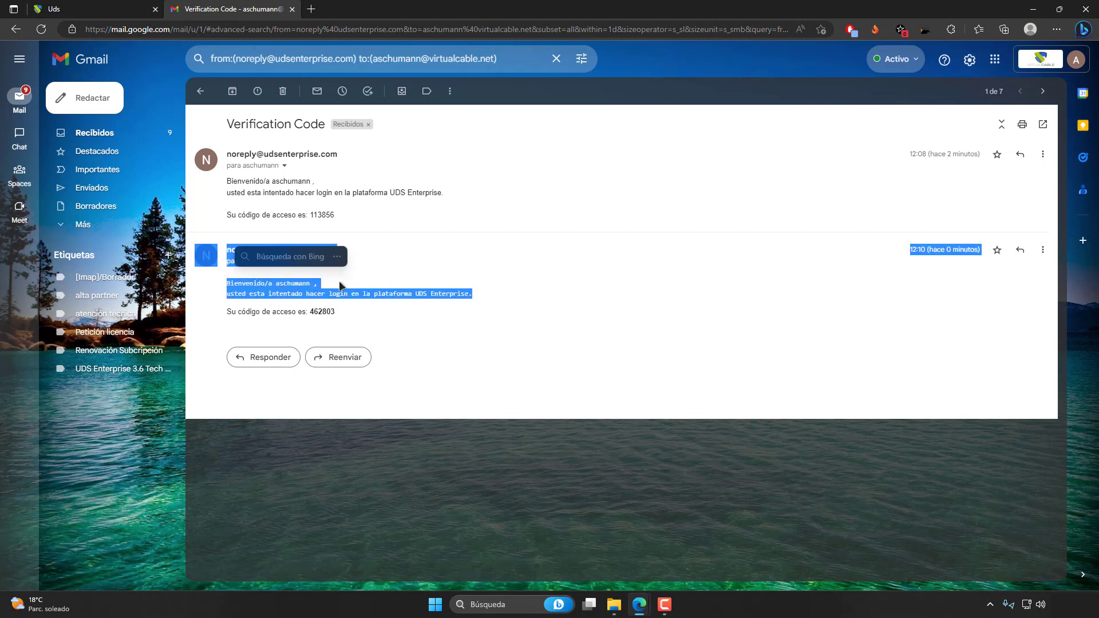
{"action": "left_click", "coordinate": [389, 229]}
{"action": "left_click_drag", "start_coordinate": [350, 213], "coordinate": [227, 179]}
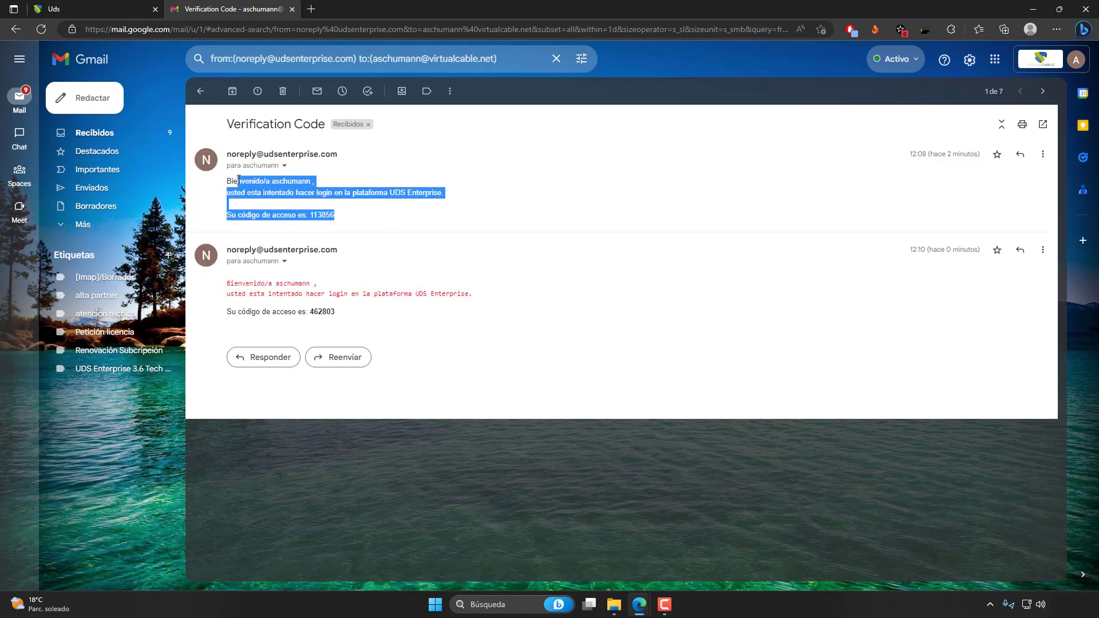
{"action": "left_click", "coordinate": [389, 288]}
{"action": "left_click_drag", "start_coordinate": [345, 312], "coordinate": [227, 281]}
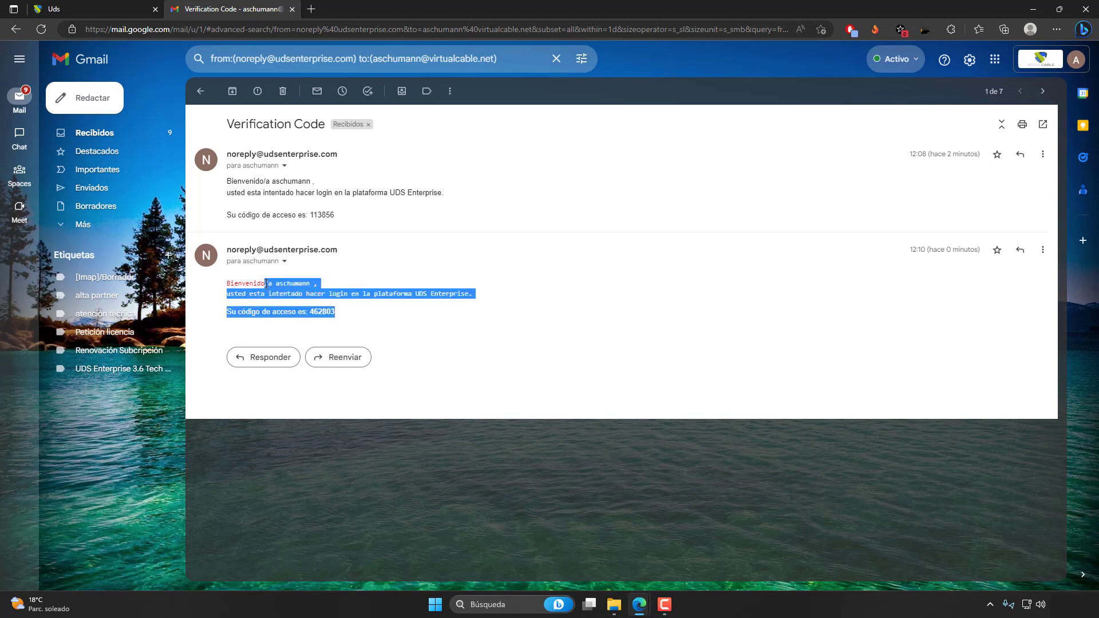
Copy the verification code from the HTML email, paste it into the UDS page's emailed OTP field, and submit it.
{"action": "left_click", "coordinate": [342, 304]}
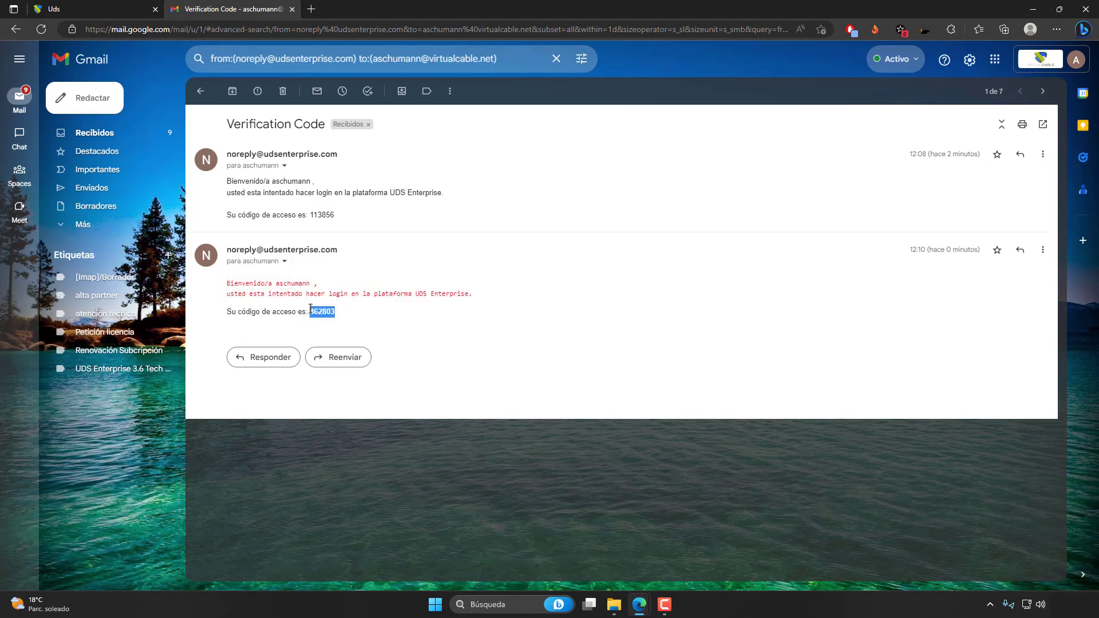
{"action": "right_click", "coordinate": [314, 311]}
{"action": "left_click", "coordinate": [337, 288]}
{"action": "left_click", "coordinate": [131, 6]}
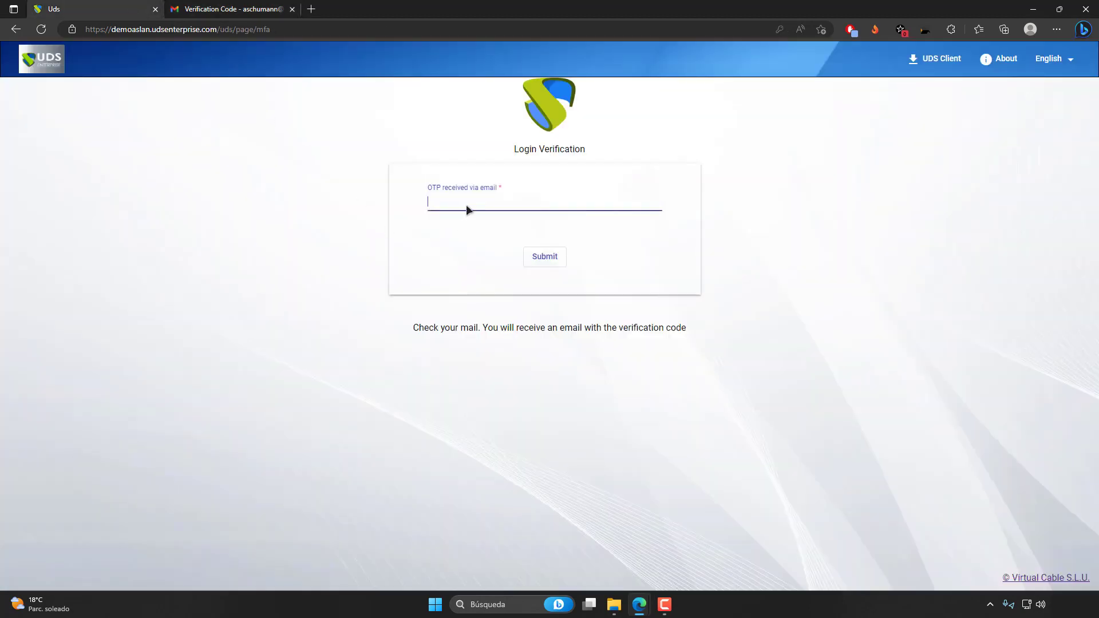
{"action": "left_click", "coordinate": [532, 207]}
{"action": "key", "text": "ctrl+v"}
{"action": "left_click", "coordinate": [541, 257]}
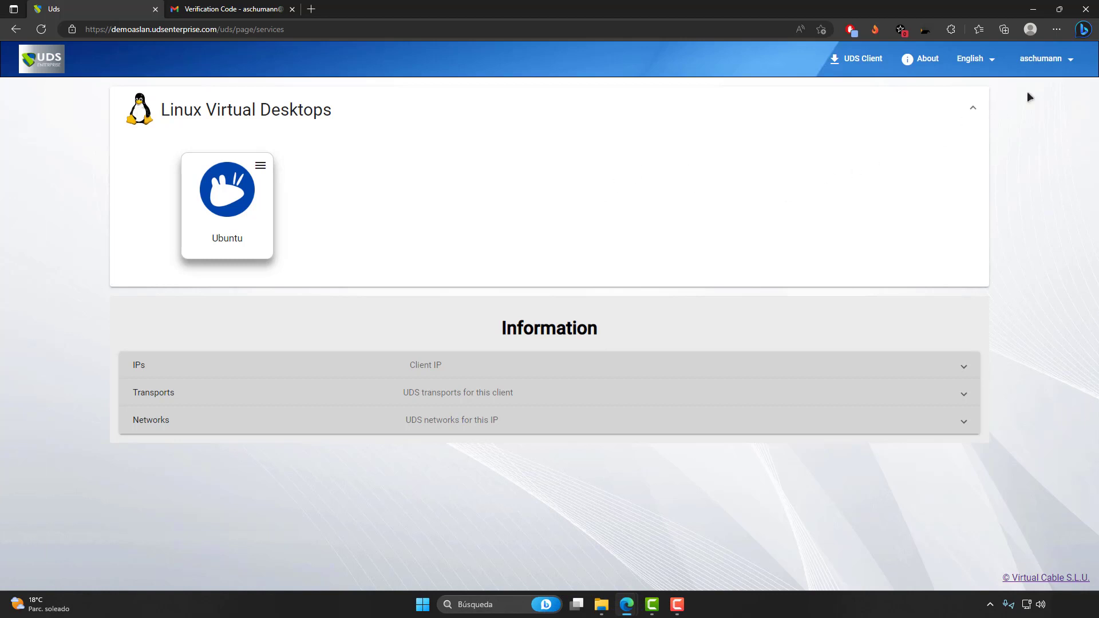
Open the UDS administration dashboard and go to the multifactor authentication list.
{"action": "left_click", "coordinate": [1044, 69]}
{"action": "left_click", "coordinate": [1045, 84]}
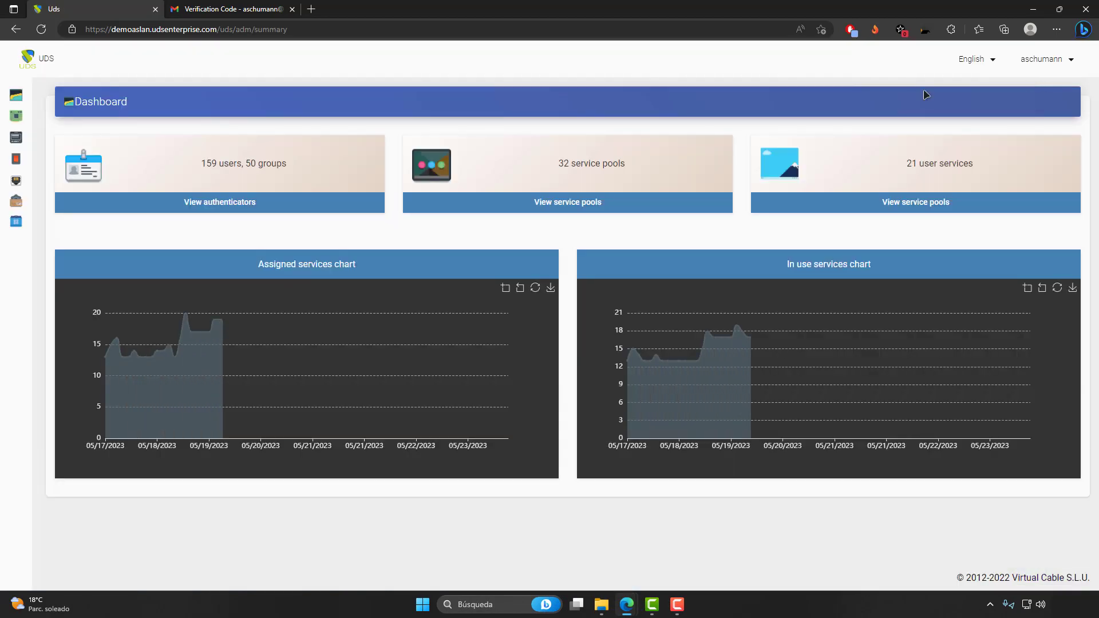
{"action": "left_click", "coordinate": [34, 156]}
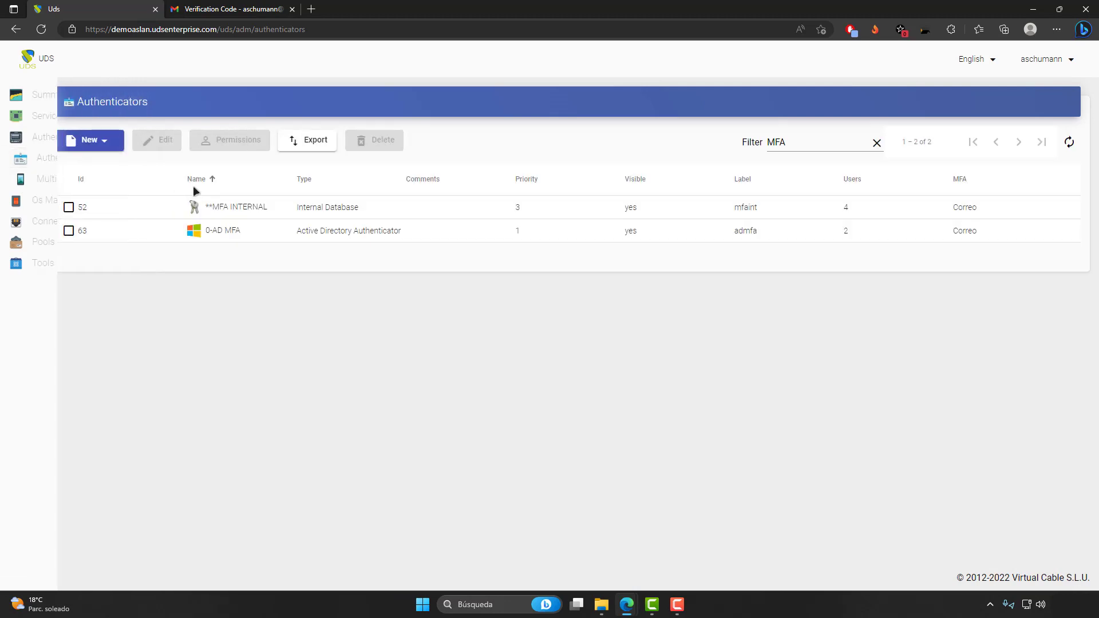
{"action": "left_click", "coordinate": [57, 179]}
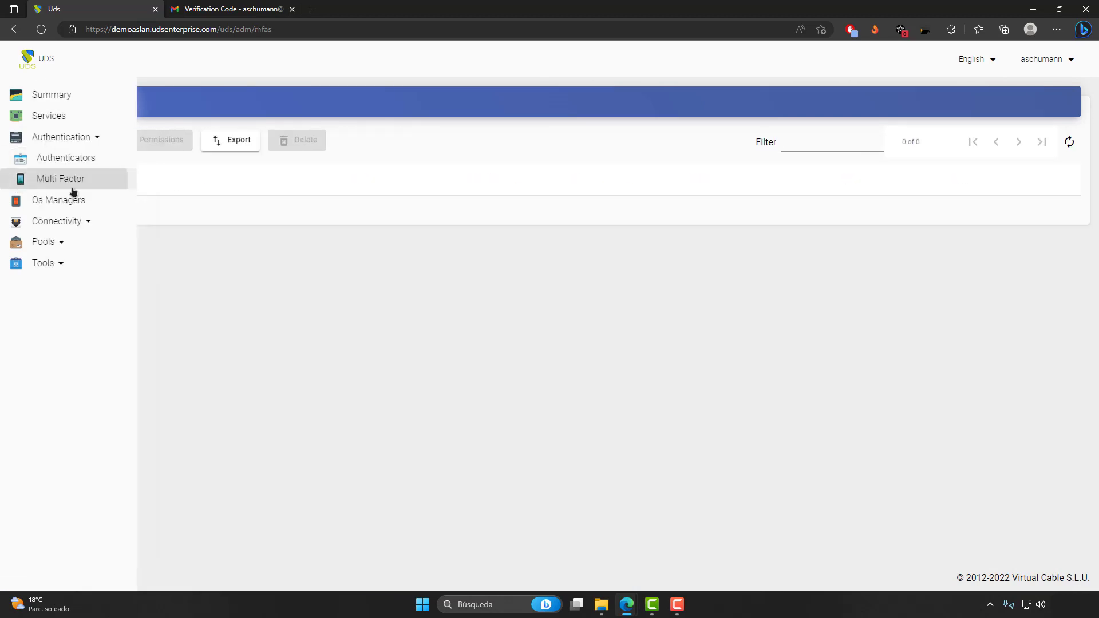
Open the Correo provider's configuration, enlarge the mail text field, and save the provider with Enable HTML off.
{"action": "double_click", "coordinate": [184, 207]}
{"action": "left_click", "coordinate": [516, 122]}
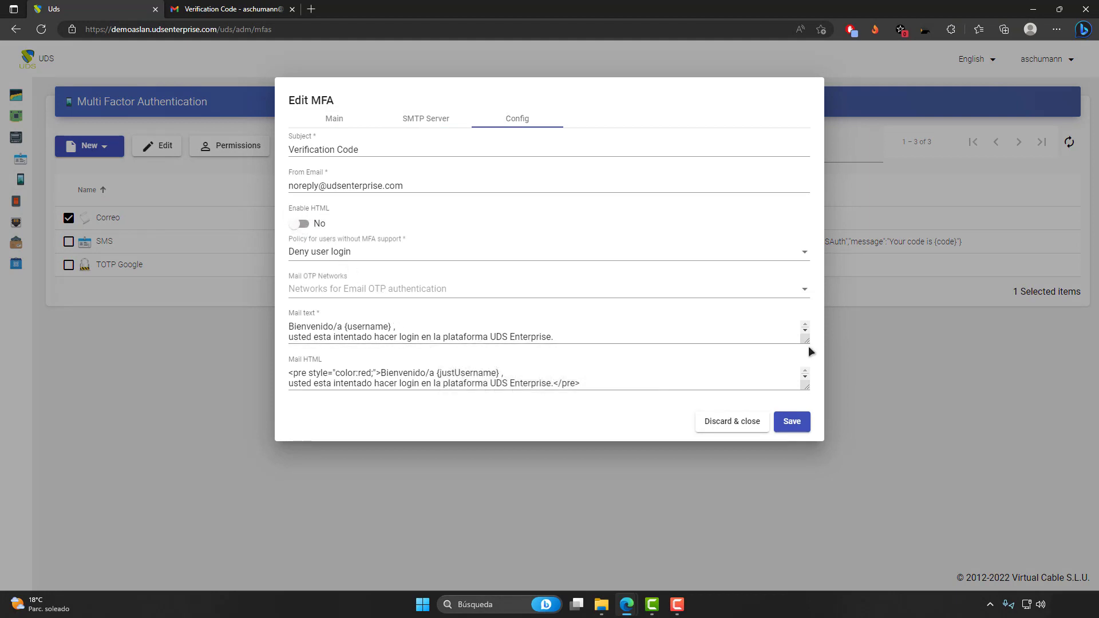
{"action": "left_click_drag", "start_coordinate": [805, 342], "coordinate": [805, 399]}
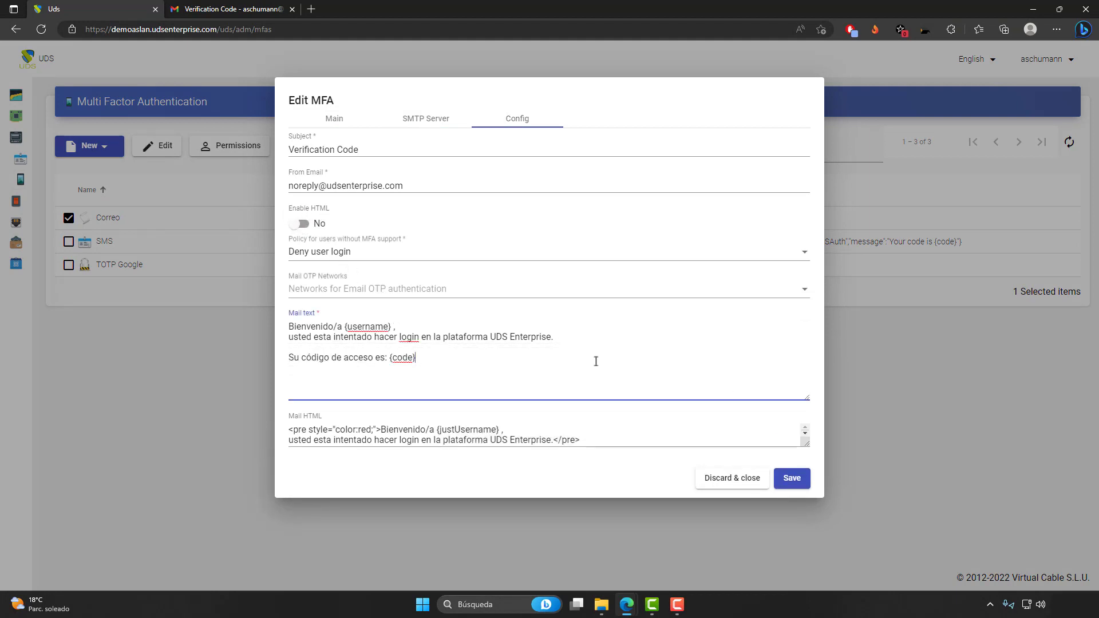
{"action": "left_click", "coordinate": [793, 478]}
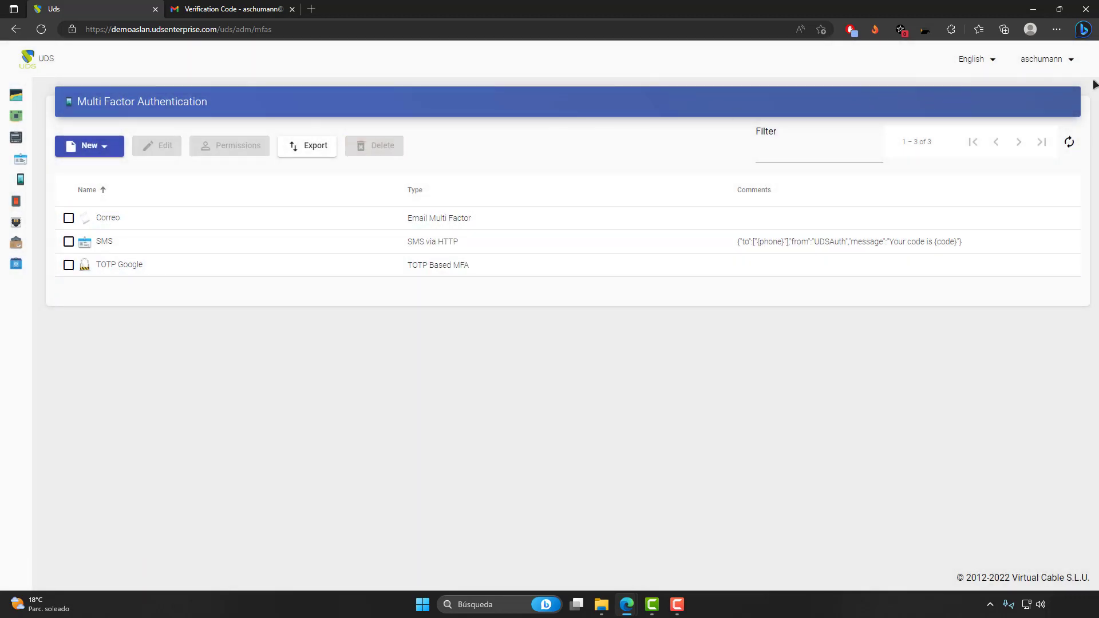
Log out of the administration dashboard and select the 0-AD MFA authenticator on the login page.
{"action": "left_click", "coordinate": [1060, 63]}
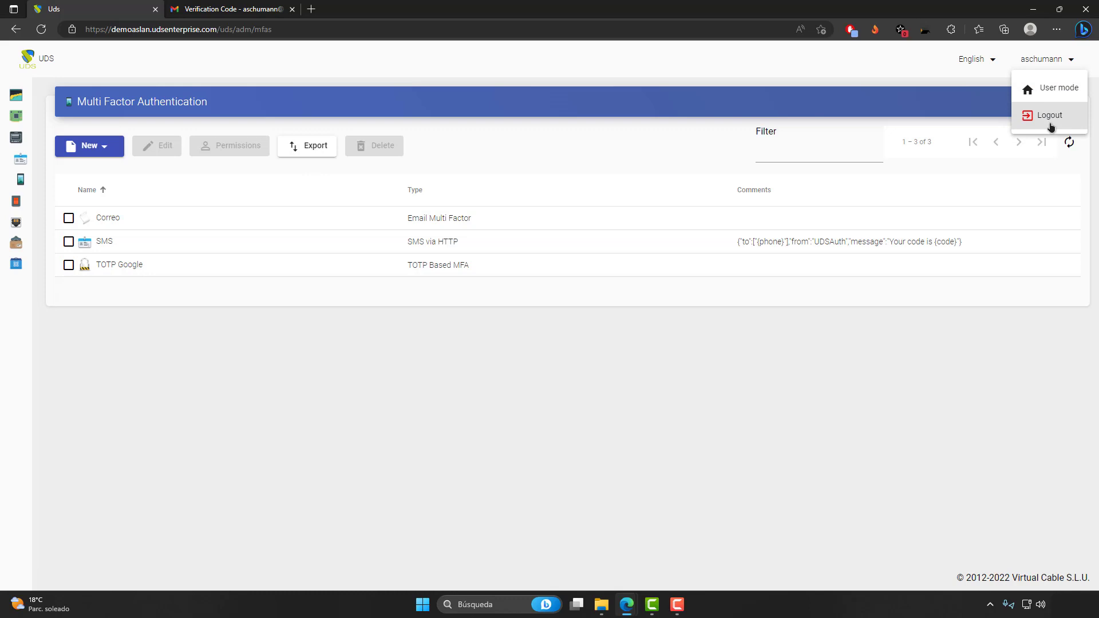
{"action": "left_click", "coordinate": [1050, 115]}
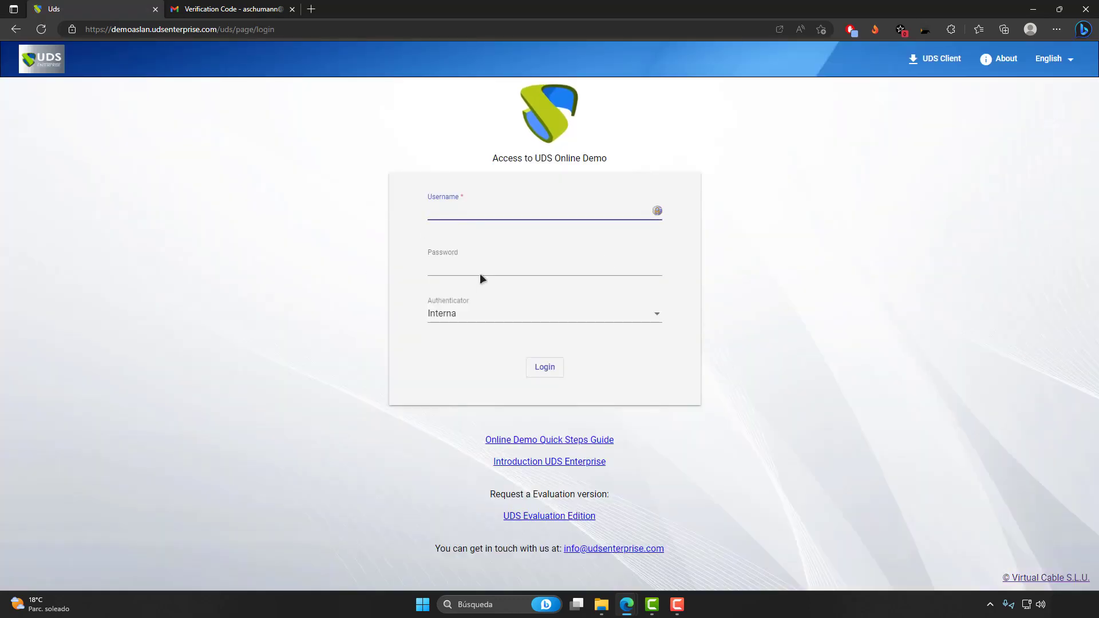
{"action": "left_click", "coordinate": [471, 323]}
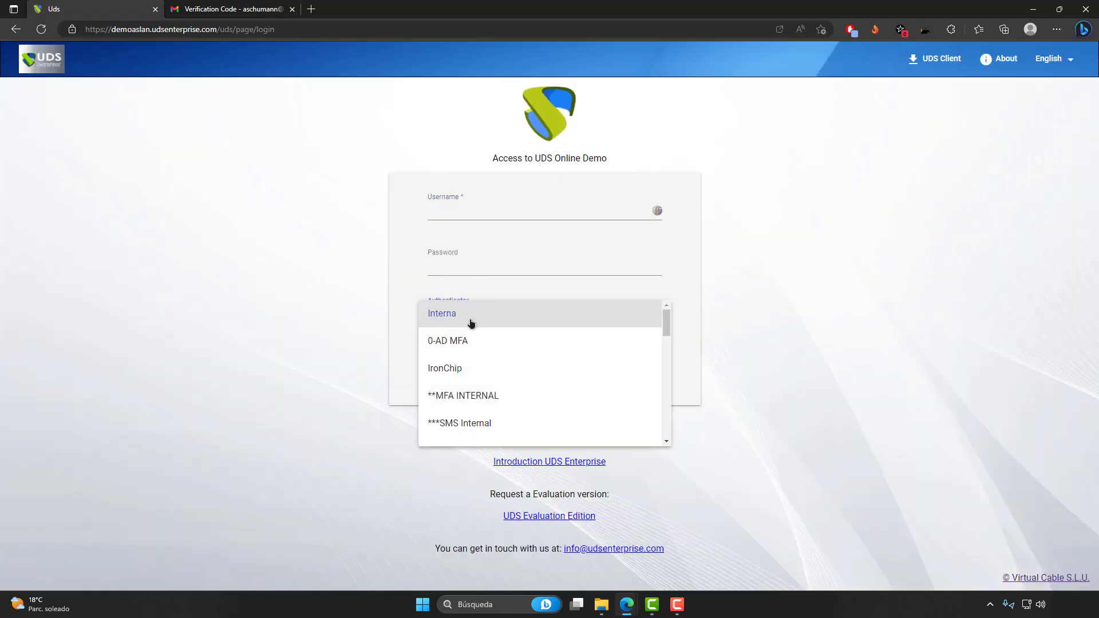
{"action": "left_click", "coordinate": [501, 342]}
Enter the Active Directory account's username and password and log in.
{"action": "left_click", "coordinate": [468, 212]}
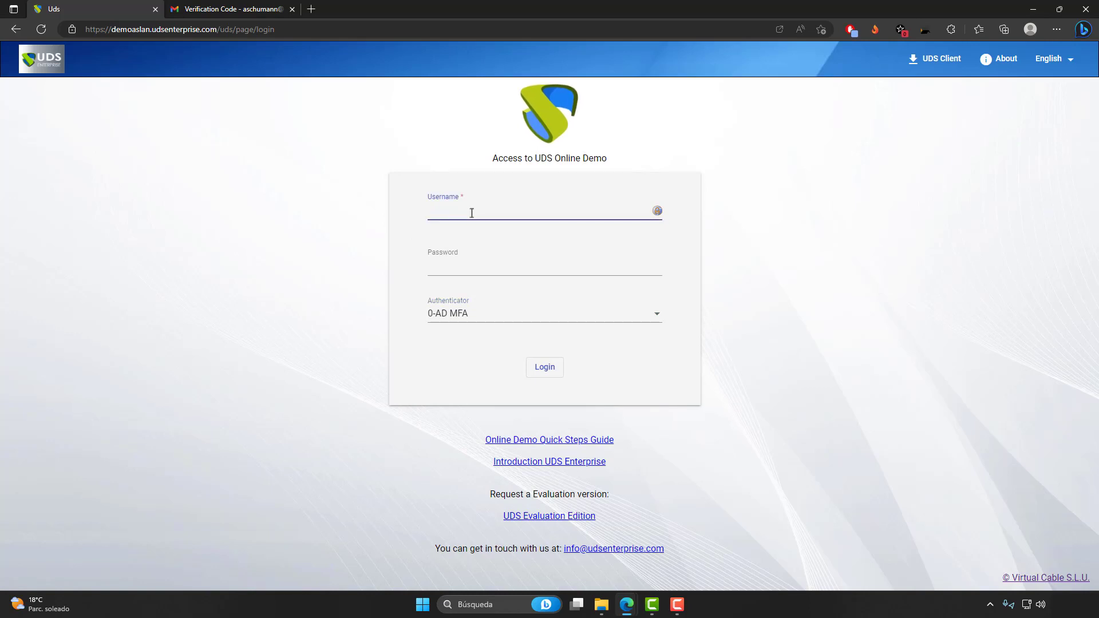
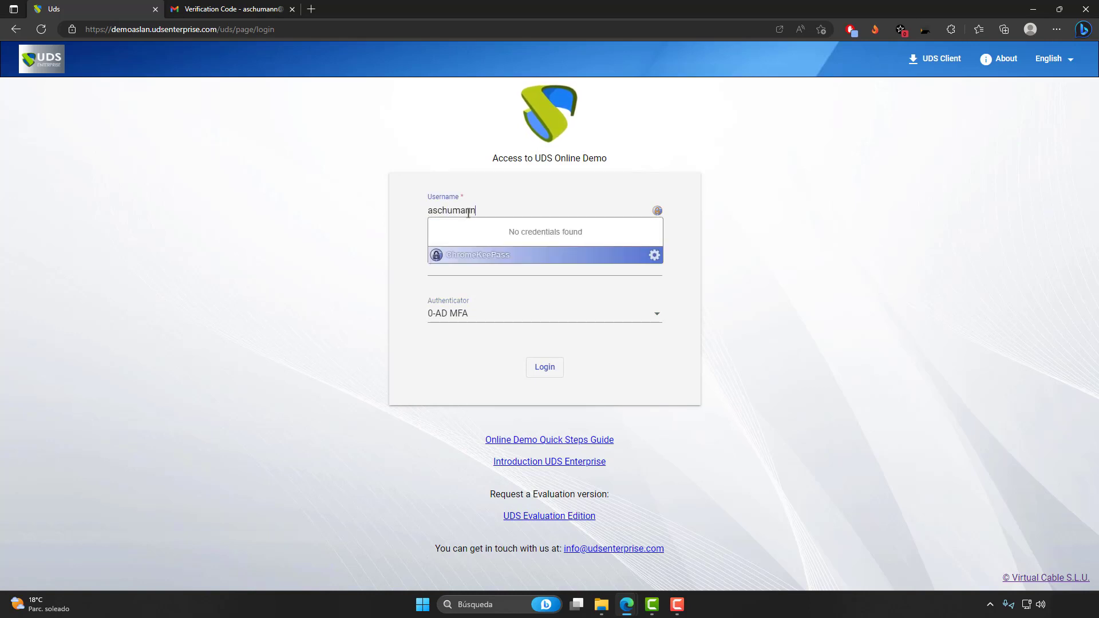
{"action": "key", "text": "Tab"}
{"action": "type", "text": "••••"}
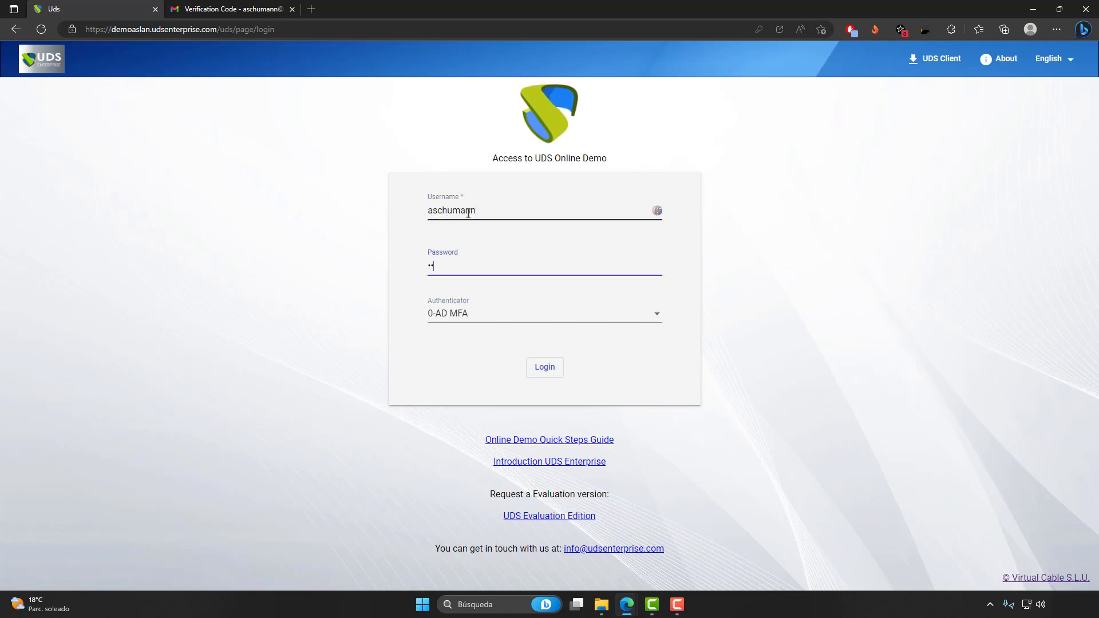
{"action": "type", "text": "•••••••"}
{"action": "key", "text": "Return"}
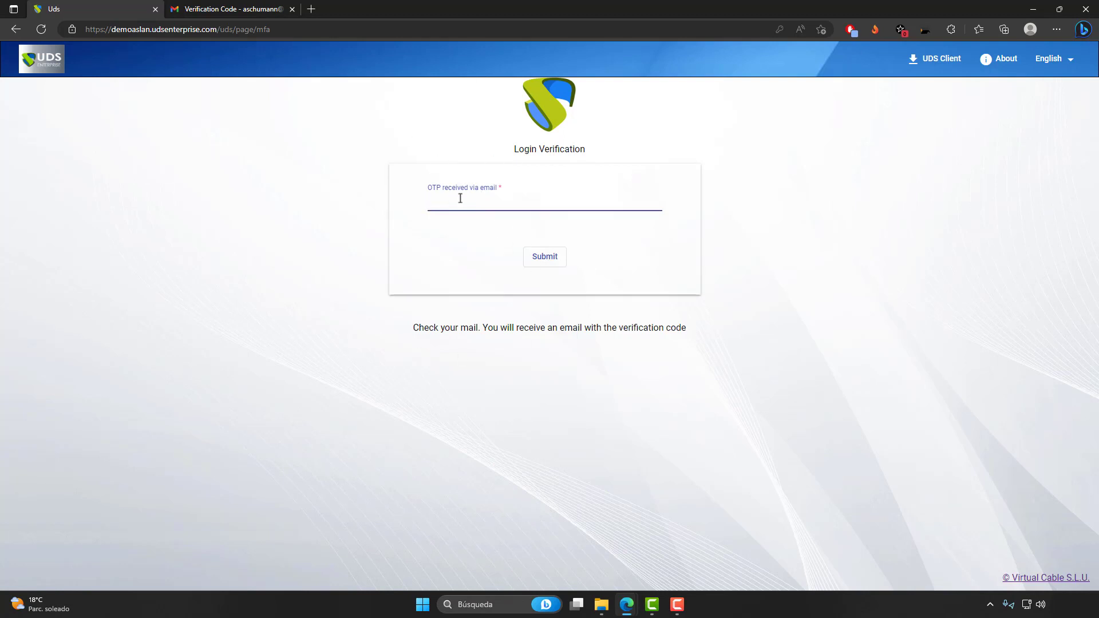
Switch to Gmail, refresh the search results, open the newest Verification Code conversation, and highlight the username in the latest email.
{"action": "left_click", "coordinate": [213, 7]}
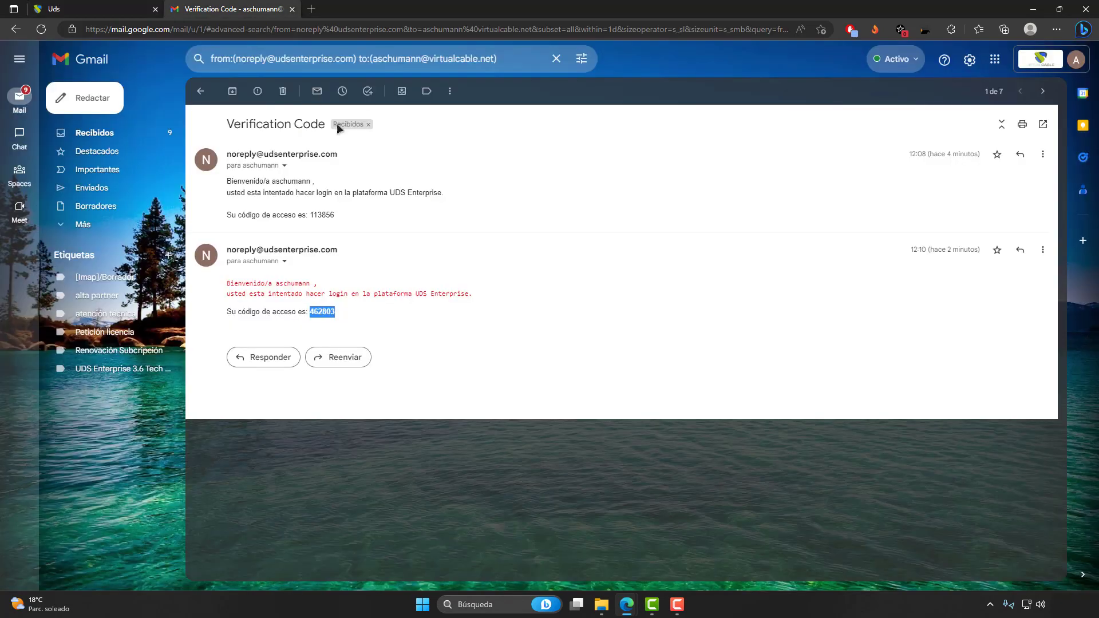
{"action": "left_click", "coordinate": [202, 90]}
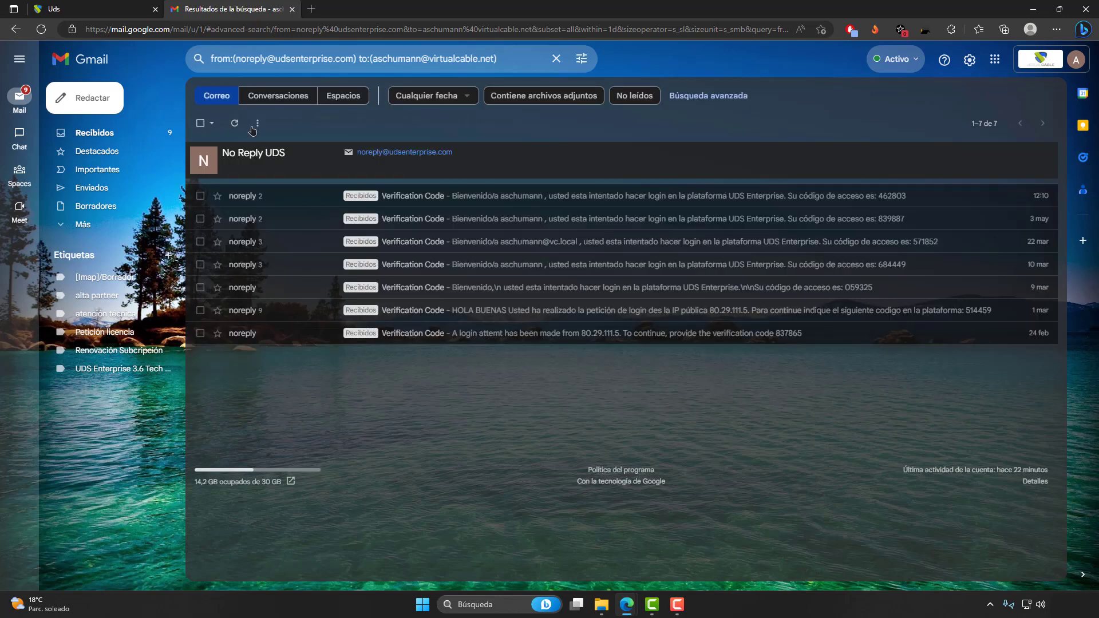
{"action": "left_click", "coordinate": [234, 123]}
{"action": "left_click", "coordinate": [307, 198]}
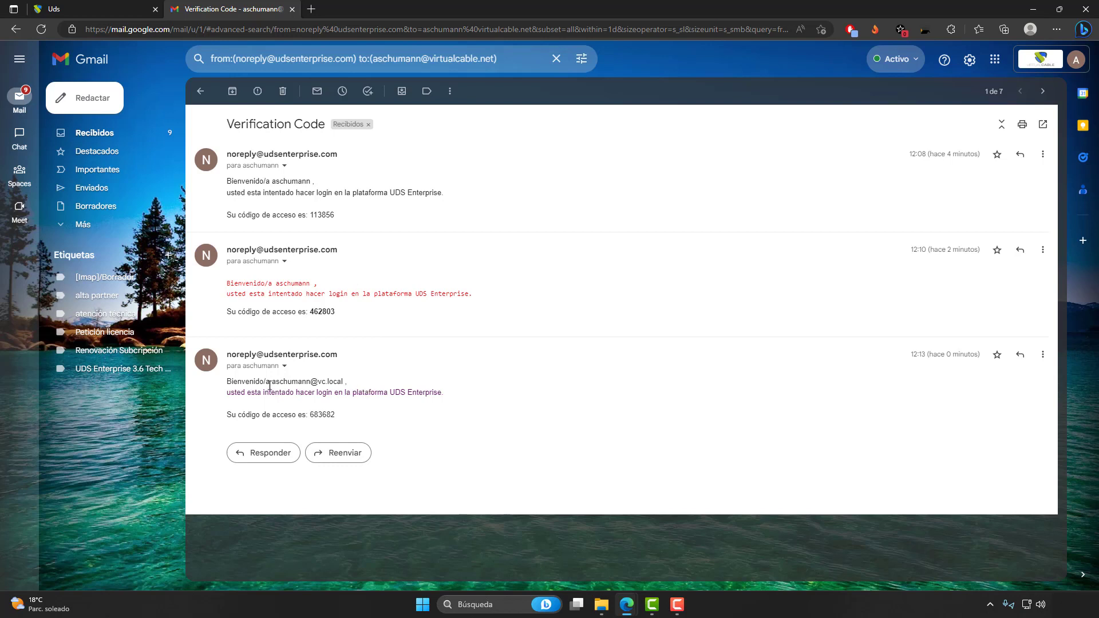
{"action": "left_click_drag", "start_coordinate": [273, 382], "coordinate": [345, 383]}
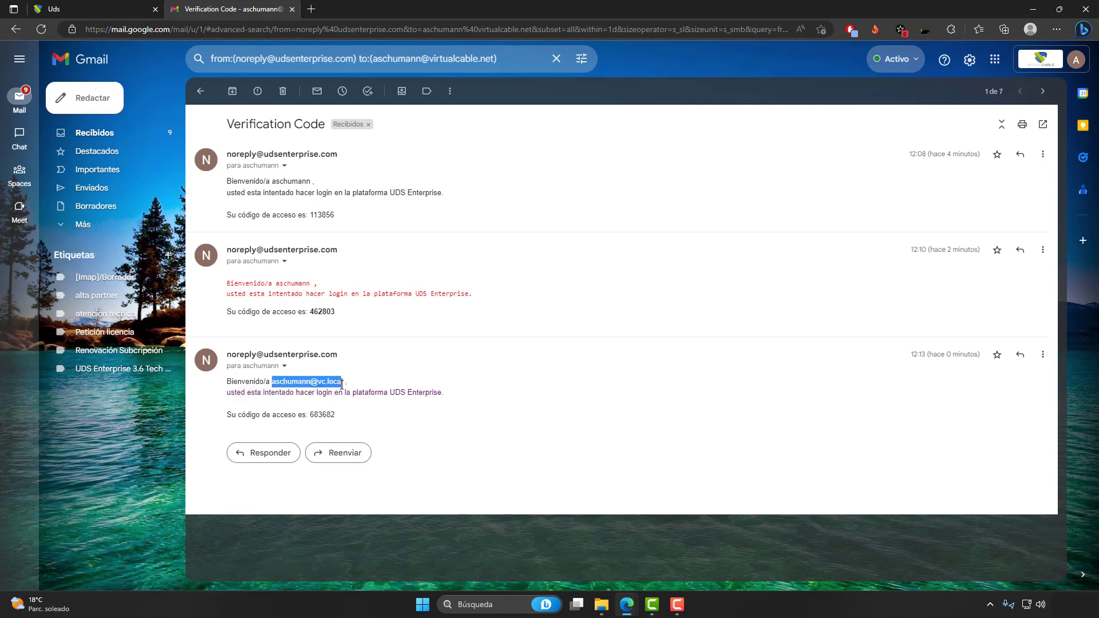
{"action": "left_click", "coordinate": [366, 407]}
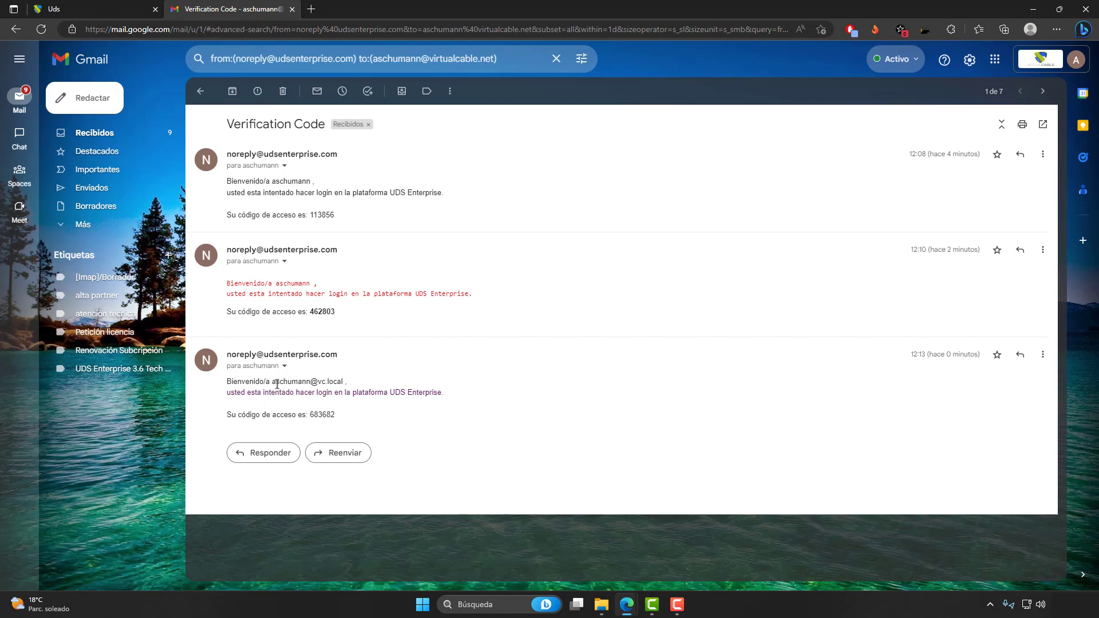
{"action": "left_click_drag", "start_coordinate": [273, 381], "coordinate": [337, 381]}
{"action": "left_click", "coordinate": [338, 382]}
{"action": "left_click_drag", "start_coordinate": [270, 382], "coordinate": [269, 382]}
{"action": "left_click", "coordinate": [425, 408]}
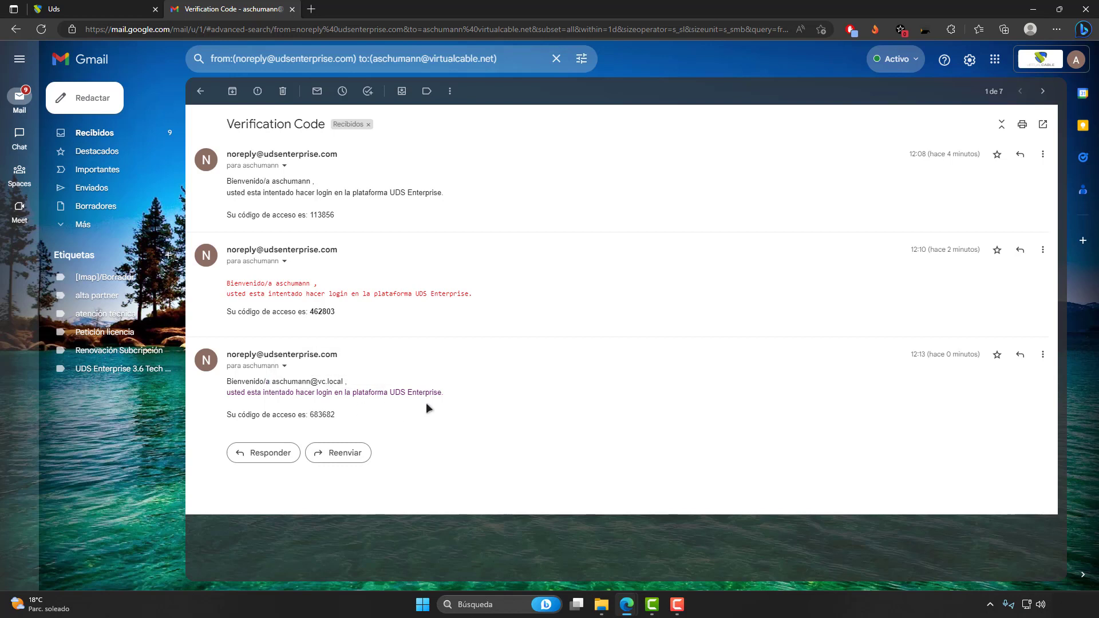
Copy the verification code from the latest email, paste it into the UDS page's emailed OTP field, and submit it.
{"action": "right_click", "coordinate": [310, 418]}
{"action": "left_click", "coordinate": [356, 158]}
{"action": "left_click", "coordinate": [122, 11]}
{"action": "left_click", "coordinate": [449, 201]}
{"action": "key", "text": "ctrl+v"}
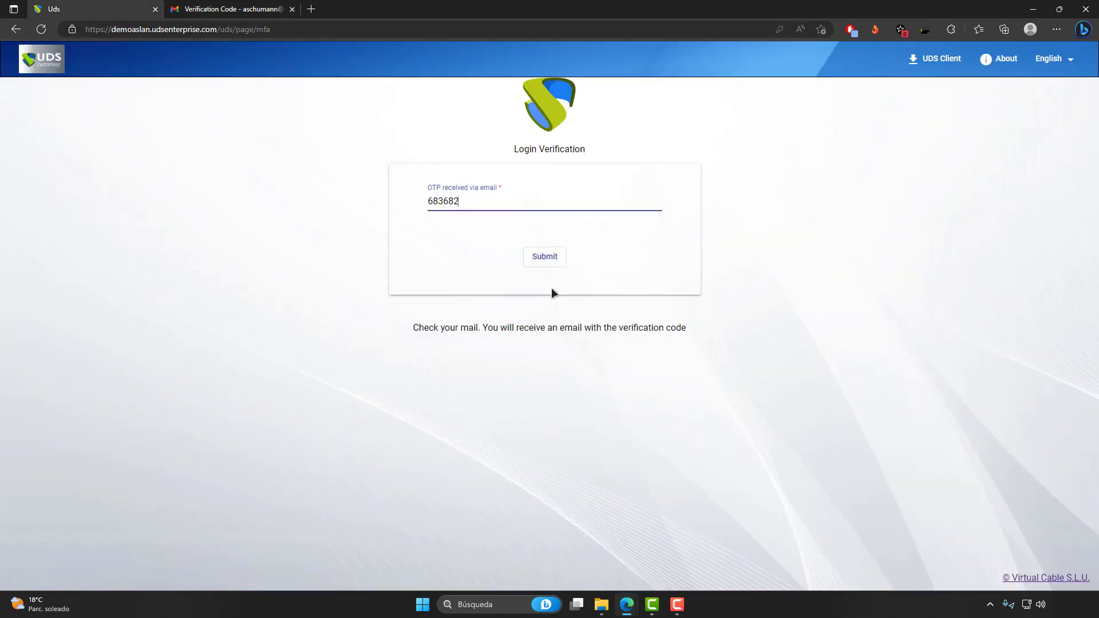
{"action": "left_click", "coordinate": [546, 257]}
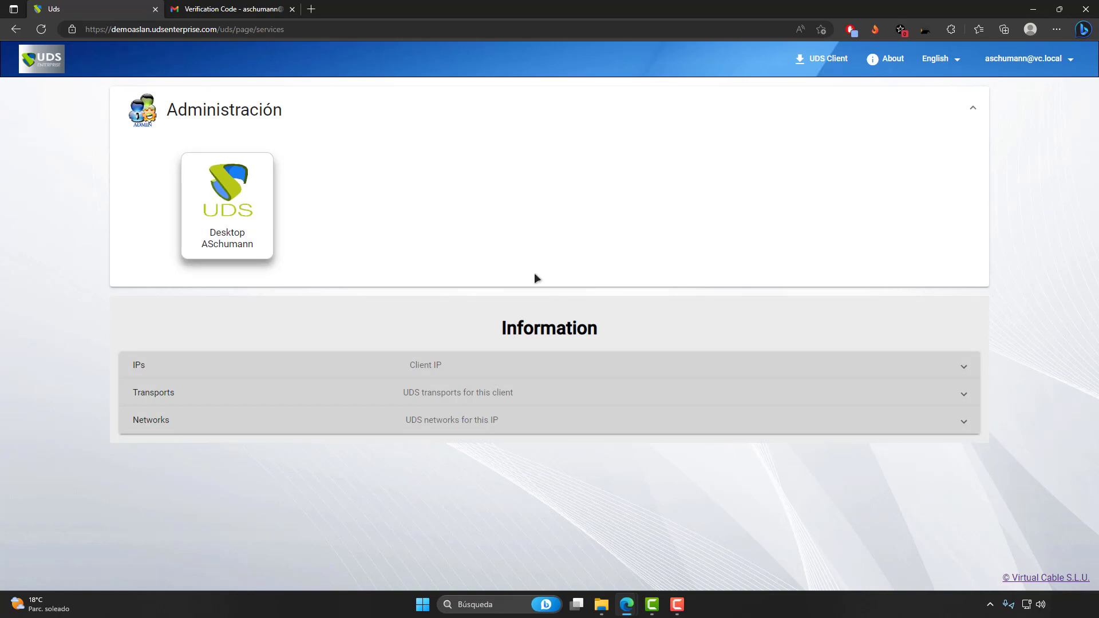